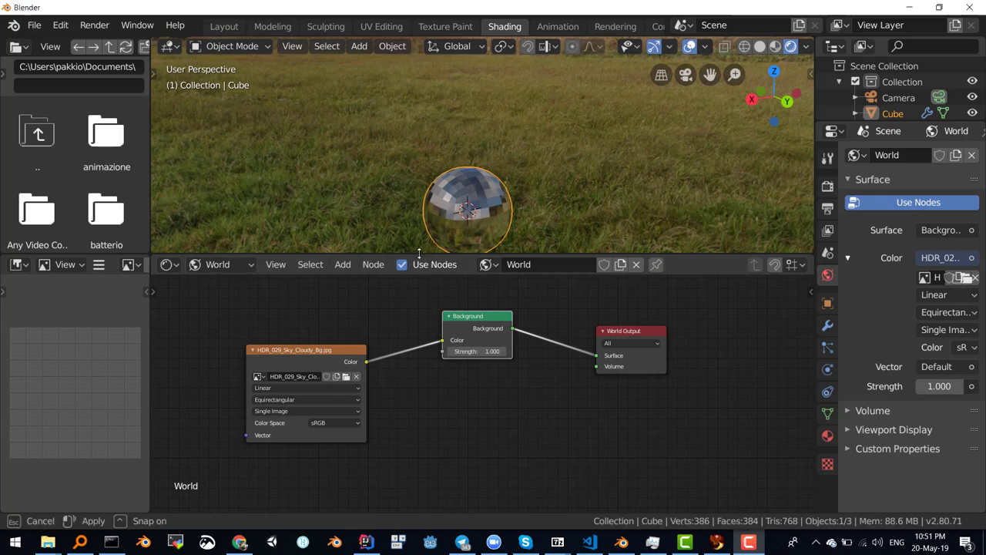
Enlarge the 3D viewport, reposition the sphere, and show its Catmull-Clark subdivision modifier (viewport 3, render 2)
drag(422, 256, 463, 300)
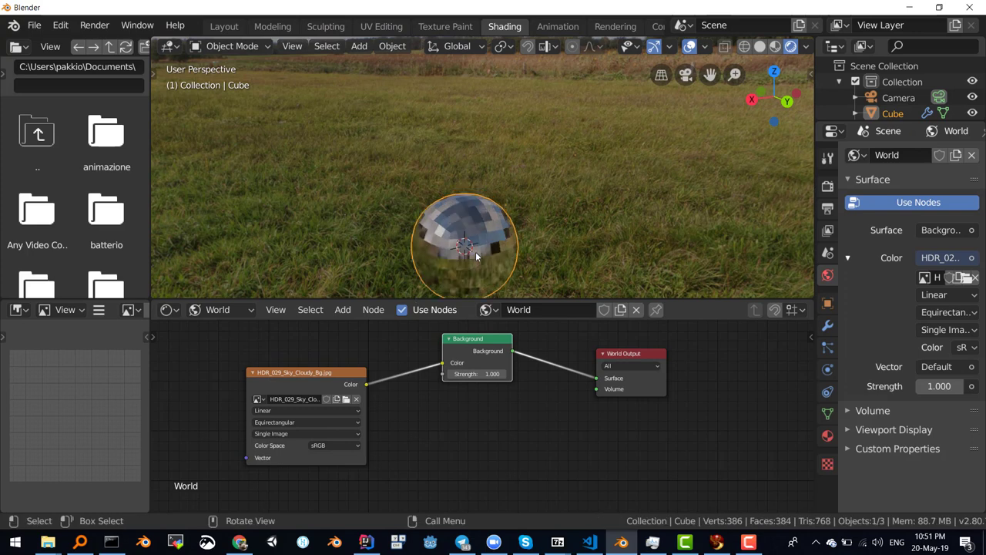
key(g)
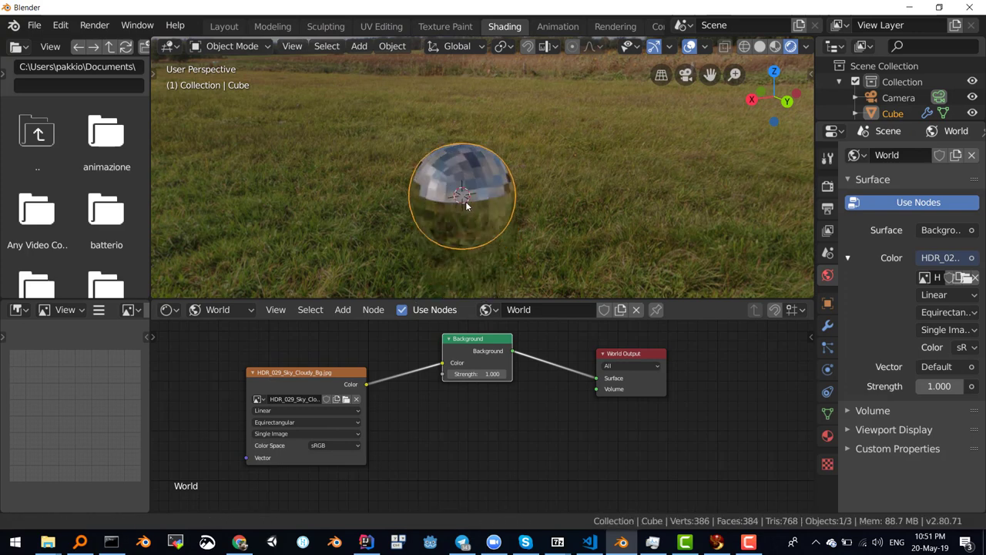
click(463, 192)
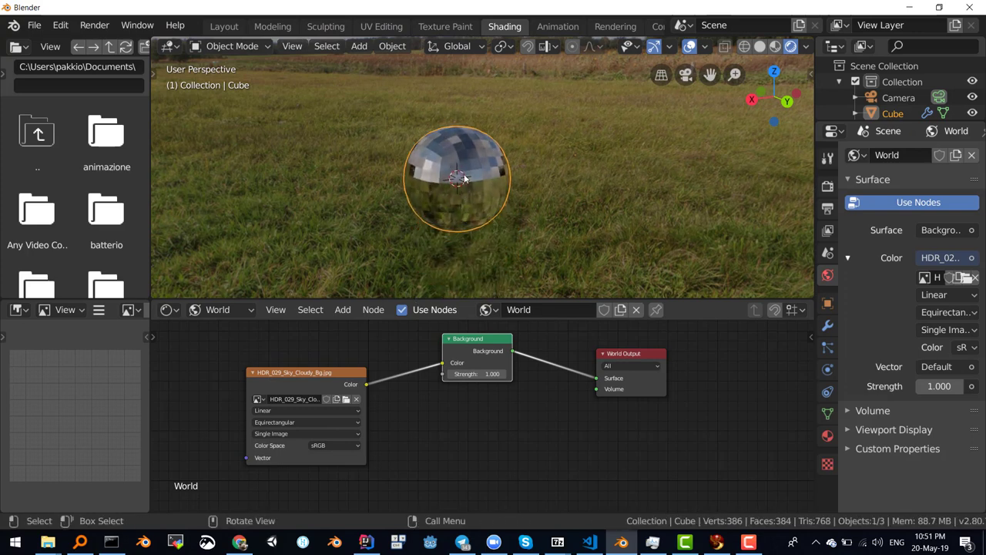
click(827, 327)
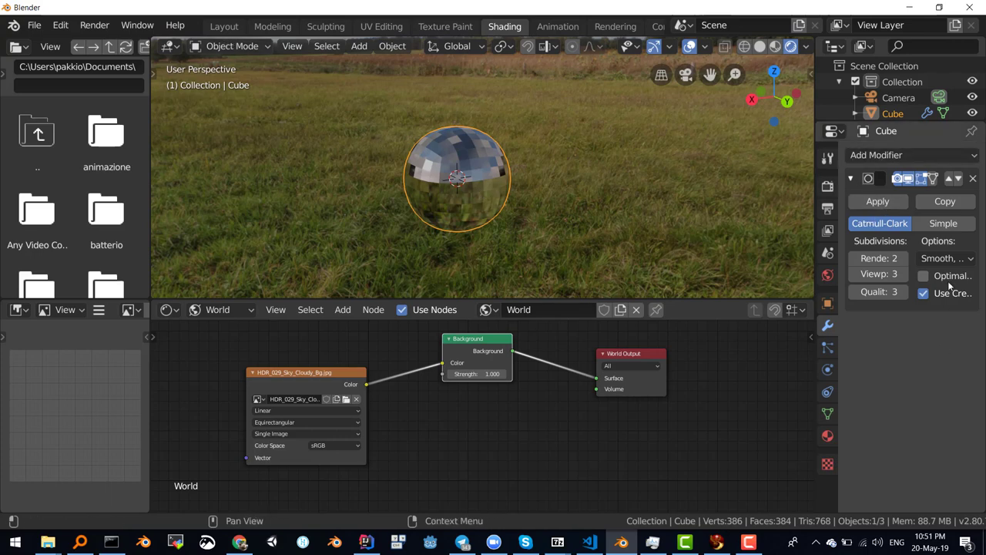
Apply the subdivision modifier, inspect the 386-vertex mesh in Edit Mode, then return to Rendered shading
click(882, 201)
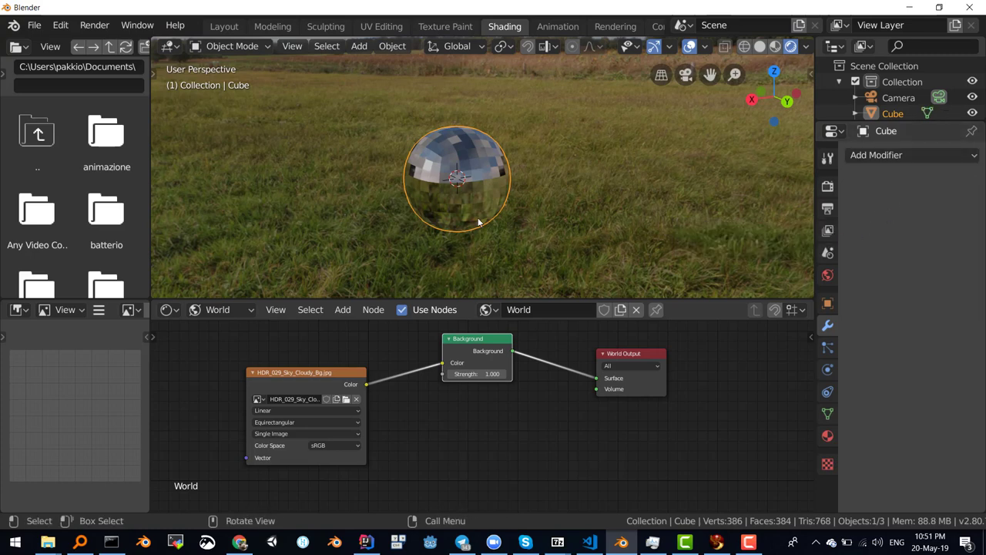
click(760, 48)
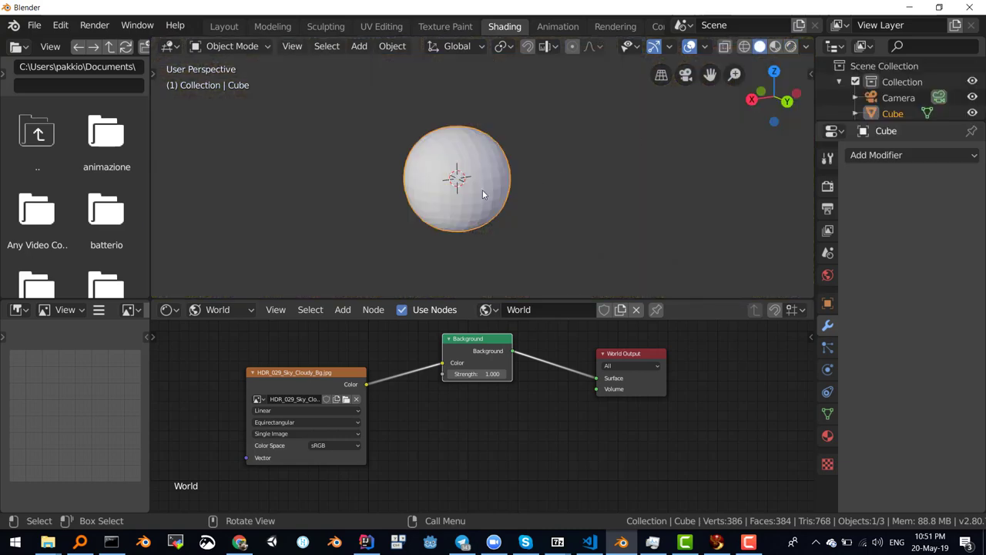
key(Tab)
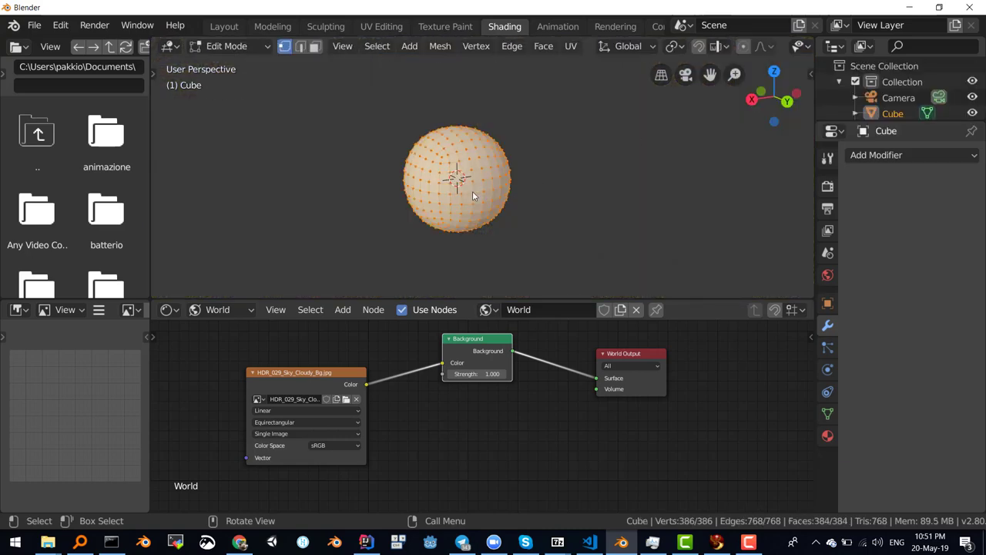
key(Tab)
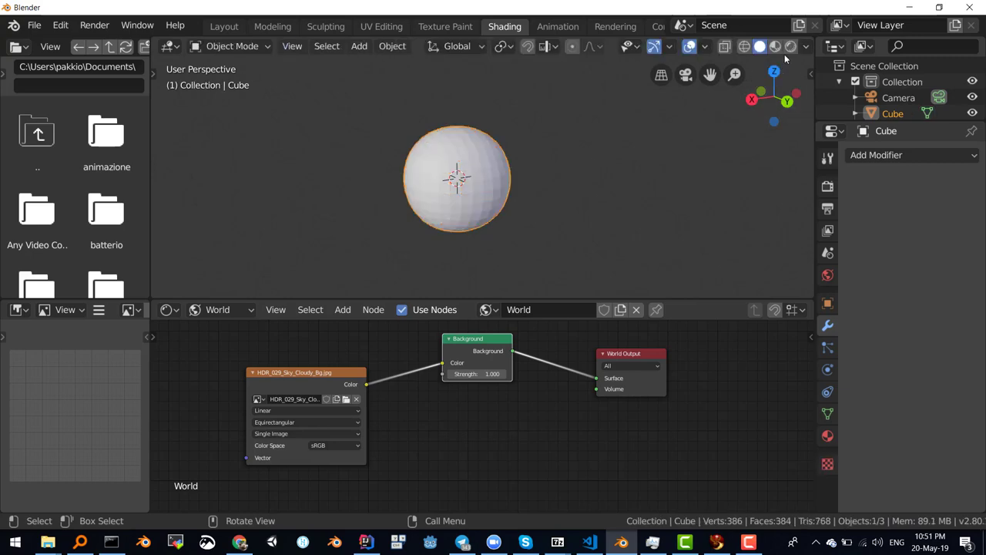
click(791, 46)
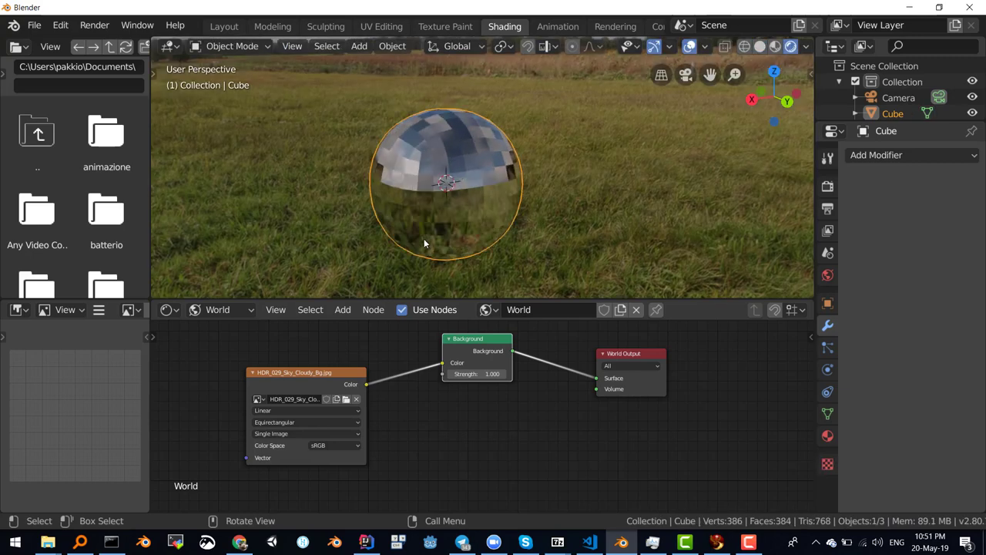
mouse_move(417, 216)
middle_down()
mouse_move(464, 231)
mouse_move(404, 212)
mouse_move(401, 193)
mouse_move(461, 191)
mouse_move(417, 217)
mouse_move(399, 212)
mouse_move(425, 220)
mouse_move(442, 198)
mouse_move(464, 211)
mouse_move(420, 220)
mouse_move(423, 211)
middle_up()
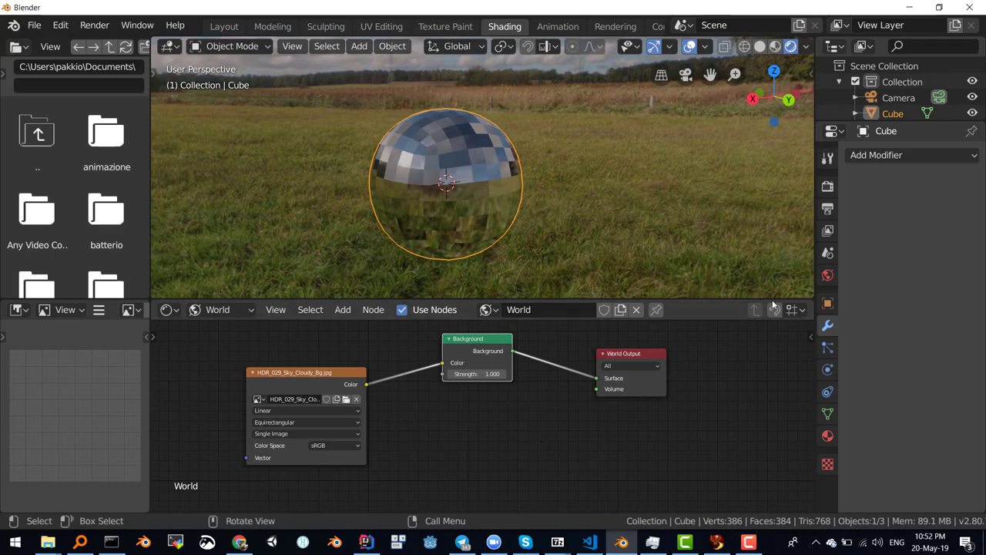
Show the world settings, then the Eevee render settings with 64 render and 16 viewport samples
click(826, 276)
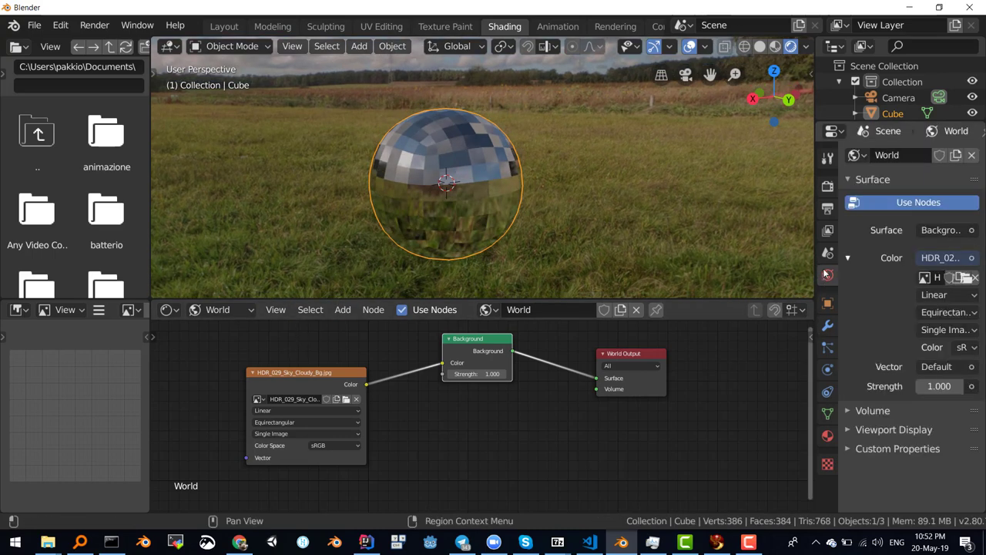
click(828, 187)
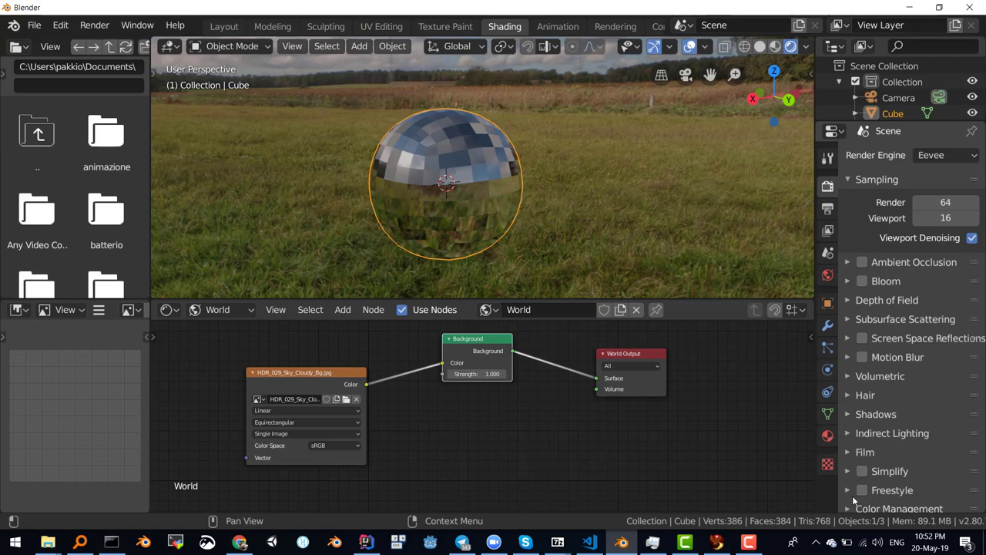
scroll(871, 447, down, 1)
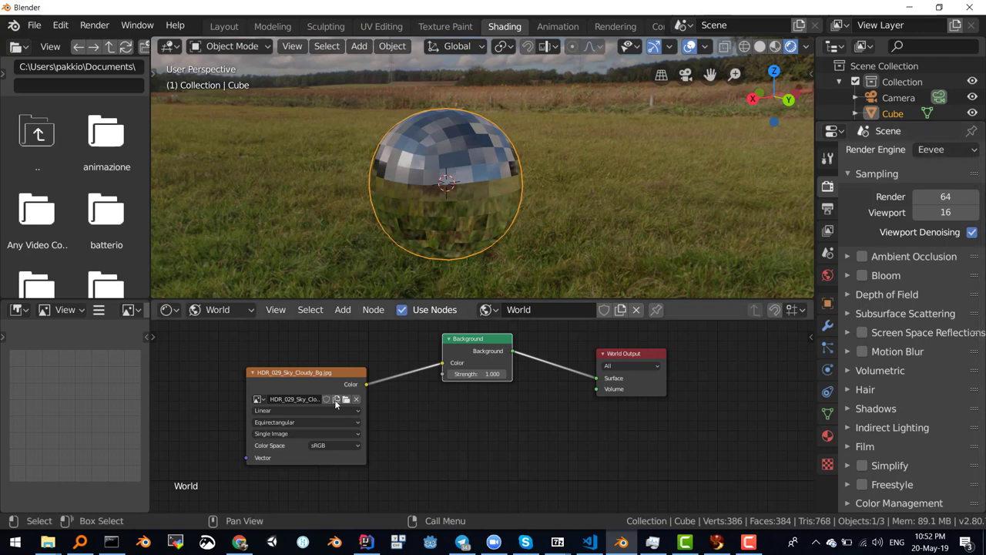
Move the HDR_029_Sky_Cloudy_Bg image node and Background node further right in the node editor
click(299, 368)
drag(299, 373, 329, 373)
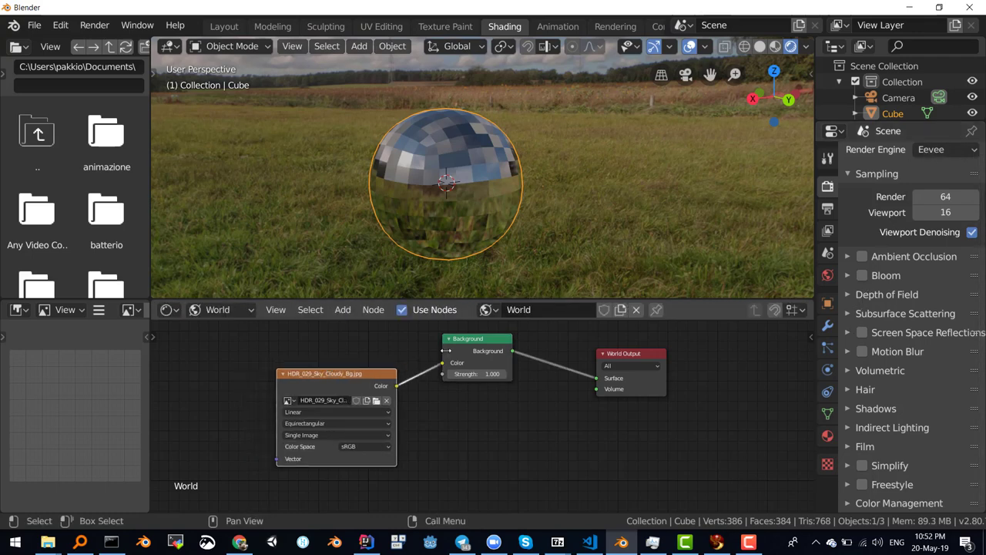
drag(477, 344, 510, 346)
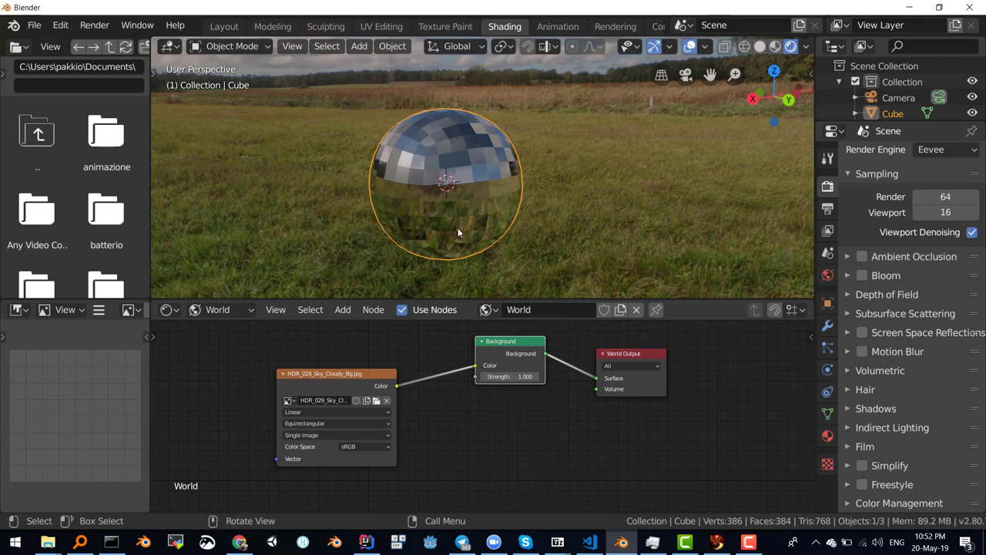
mouse_move(438, 225)
middle_down()
mouse_move(444, 218)
mouse_move(409, 228)
middle_up()
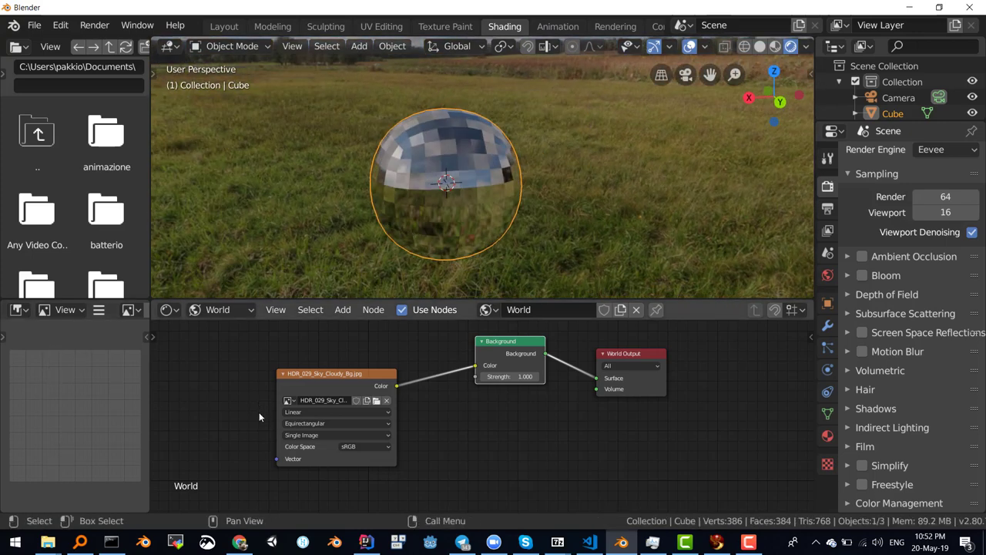
Switch the node editor to Object shaders and arrange the Principled BSDF and Material Output nodes
click(248, 312)
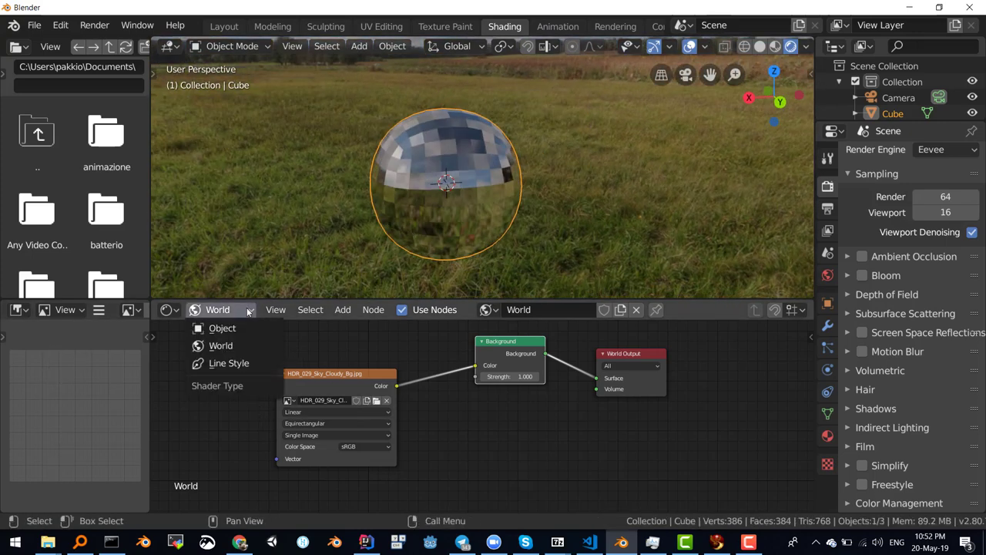
click(244, 328)
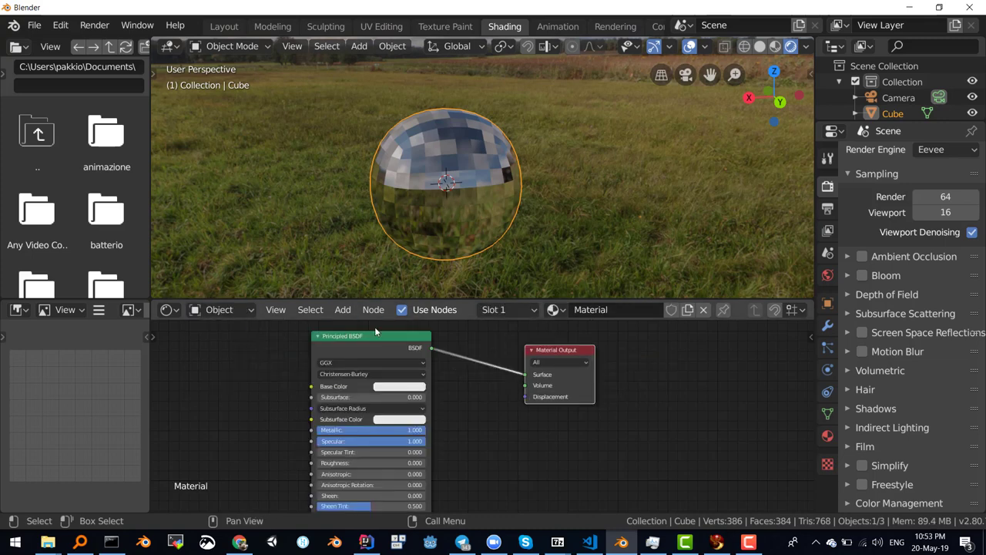
drag(368, 338, 413, 340)
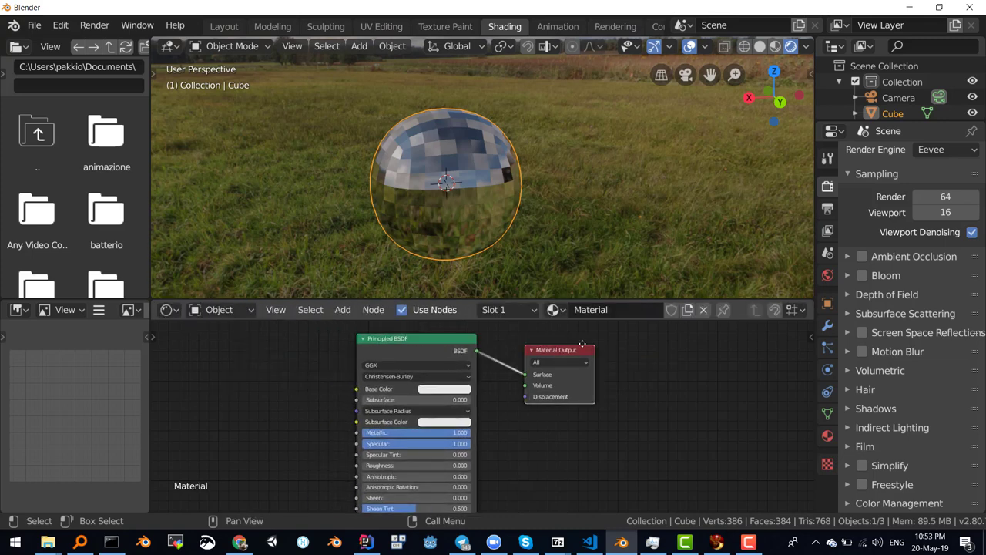
drag(526, 349, 571, 338)
drag(399, 344, 436, 344)
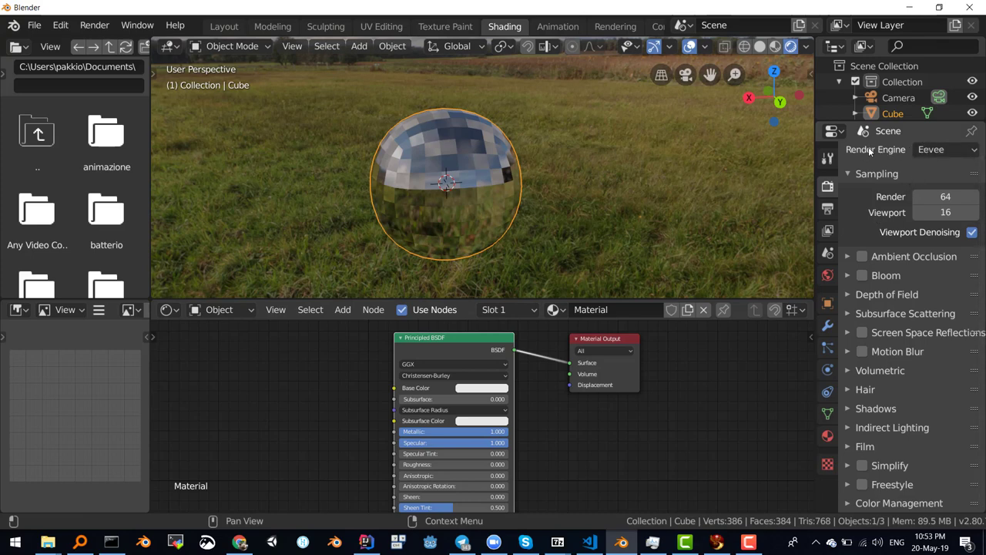
Set the render engine to Cycles, keeping the CPU device, and check the sphere's reflections
click(962, 151)
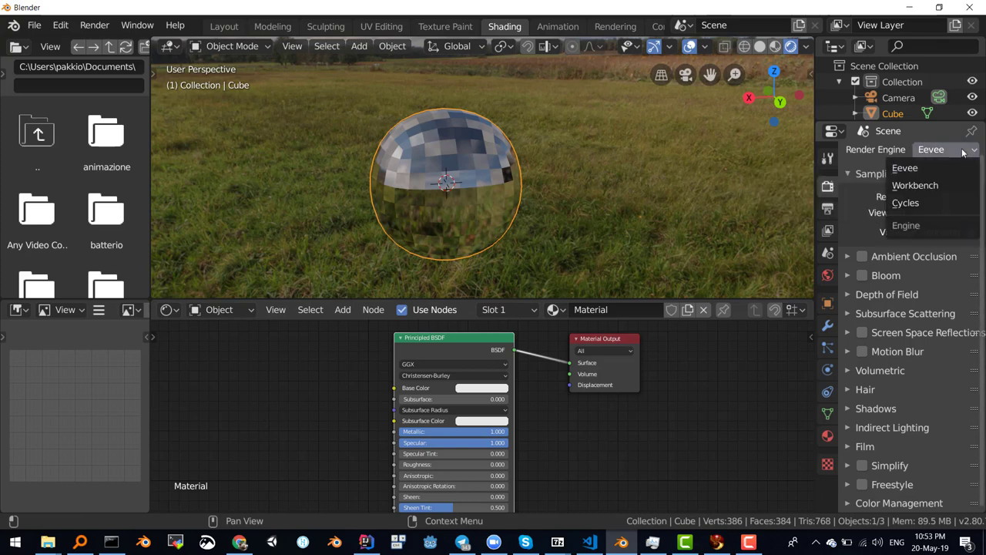
click(935, 198)
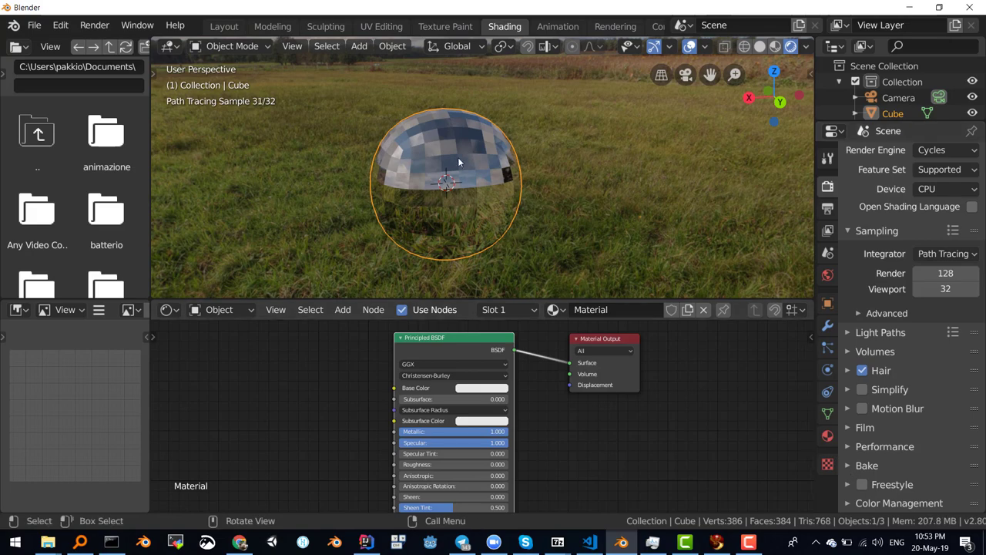
mouse_move(459, 162)
middle_down()
mouse_move(484, 180)
mouse_move(438, 178)
mouse_move(458, 183)
middle_up()
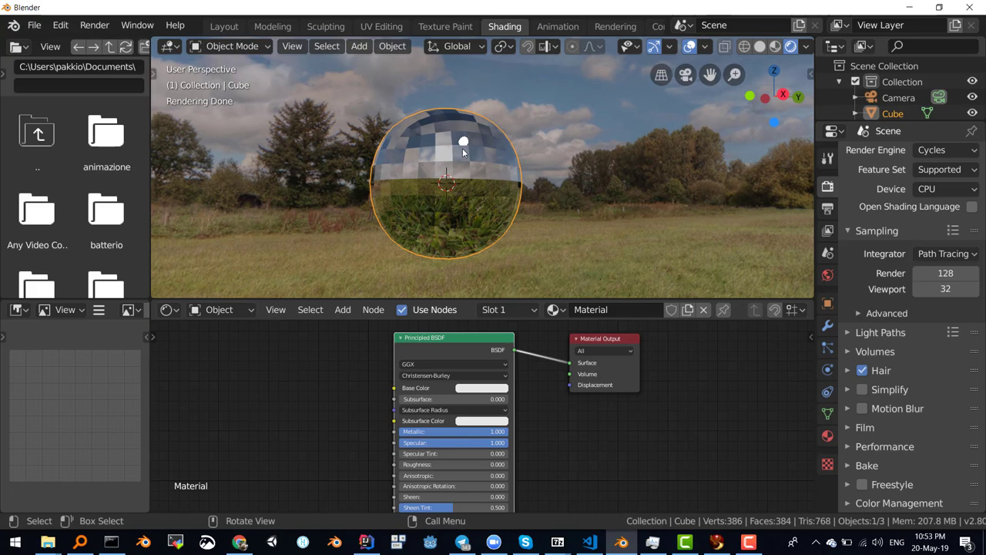
mouse_move(464, 157)
middle_down()
mouse_move(429, 184)
mouse_move(404, 170)
mouse_move(406, 161)
mouse_move(455, 173)
middle_up()
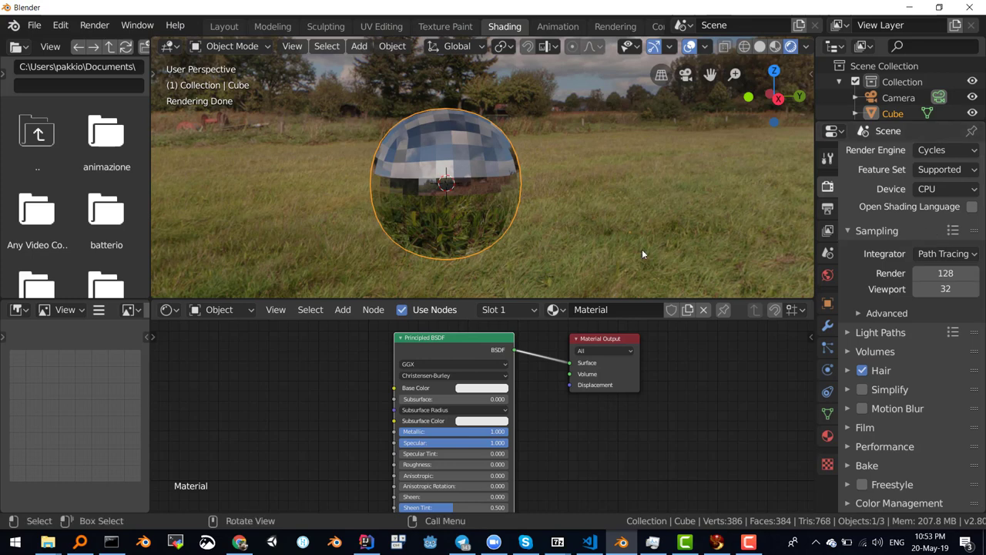
click(941, 191)
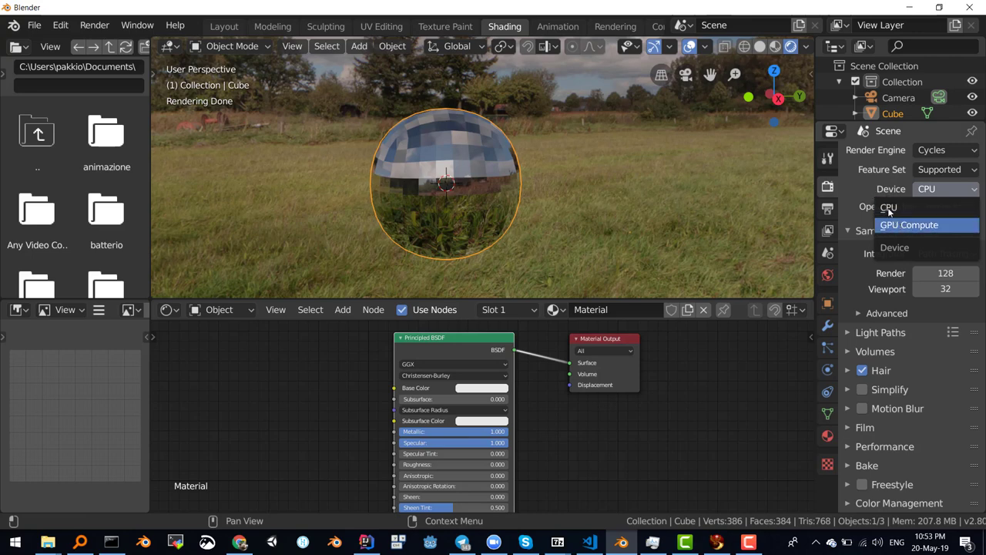
click(859, 186)
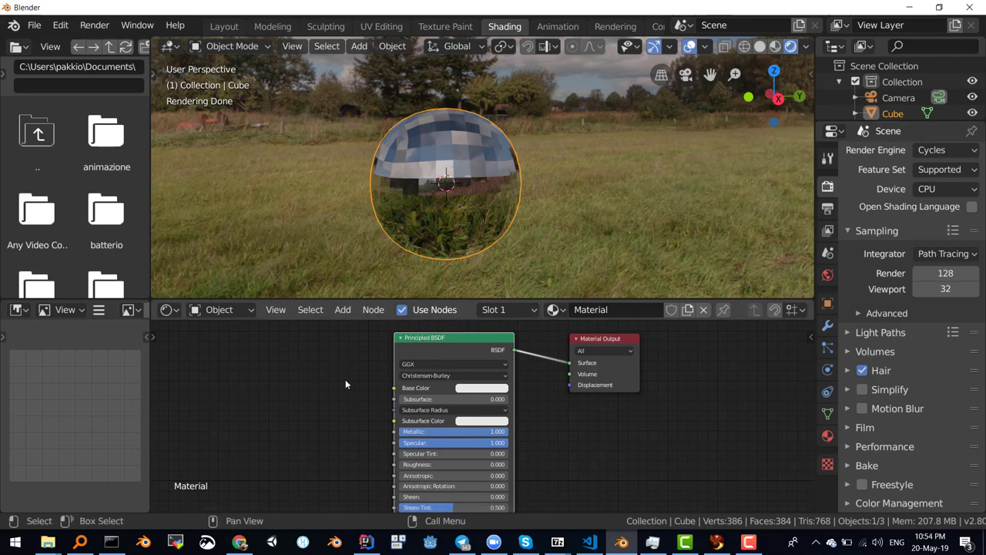
Place an Image Texture node to the left of the sphere's Principled BSDF
click(344, 312)
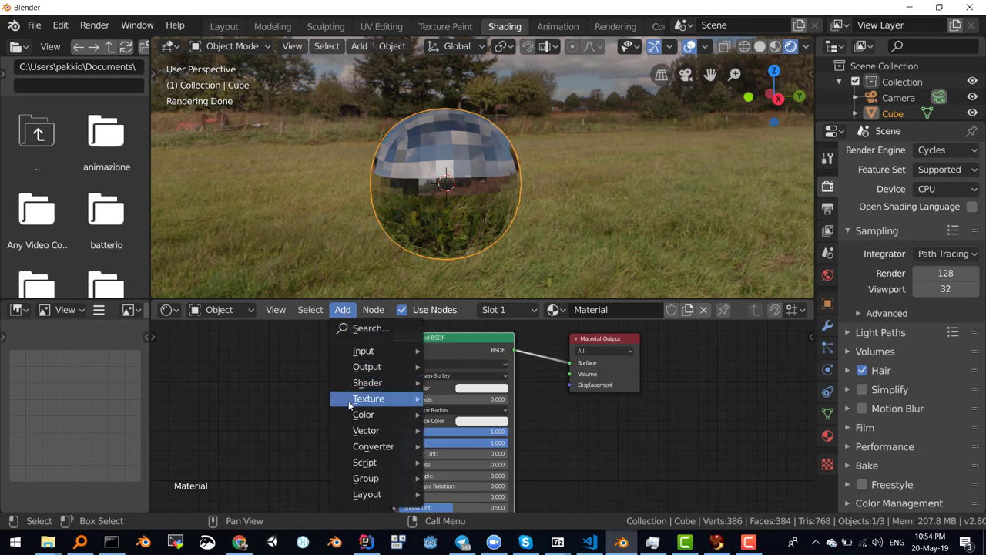
mouse_move(368, 399)
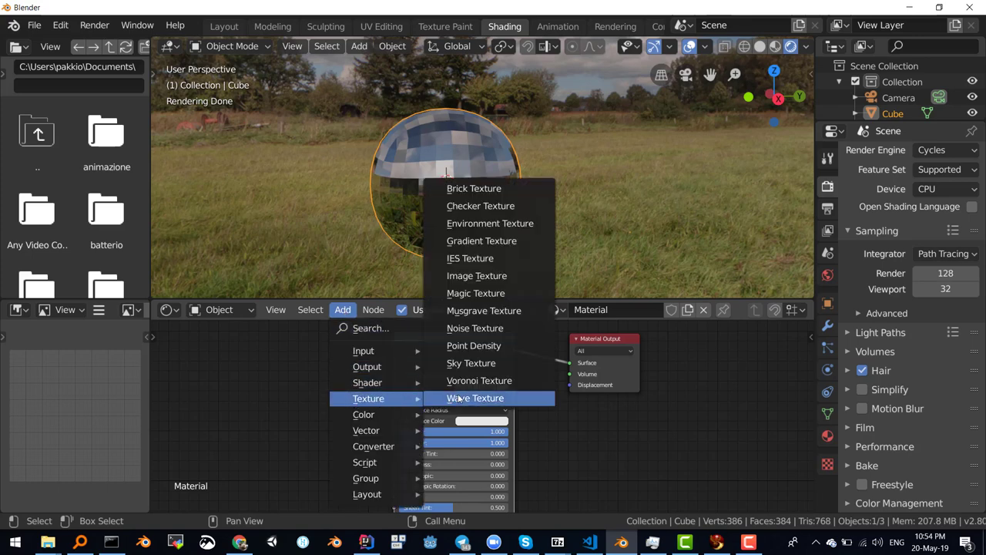
click(477, 276)
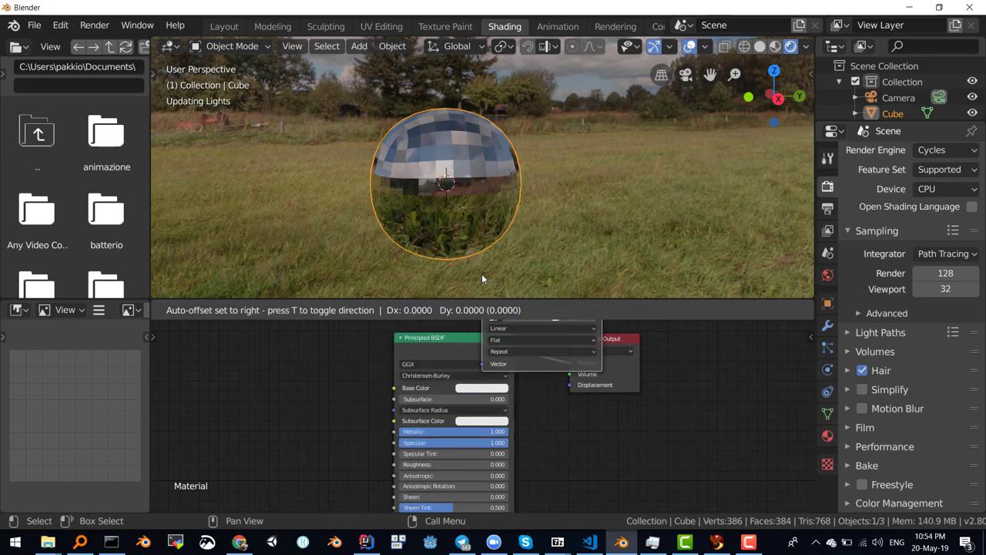
click(249, 362)
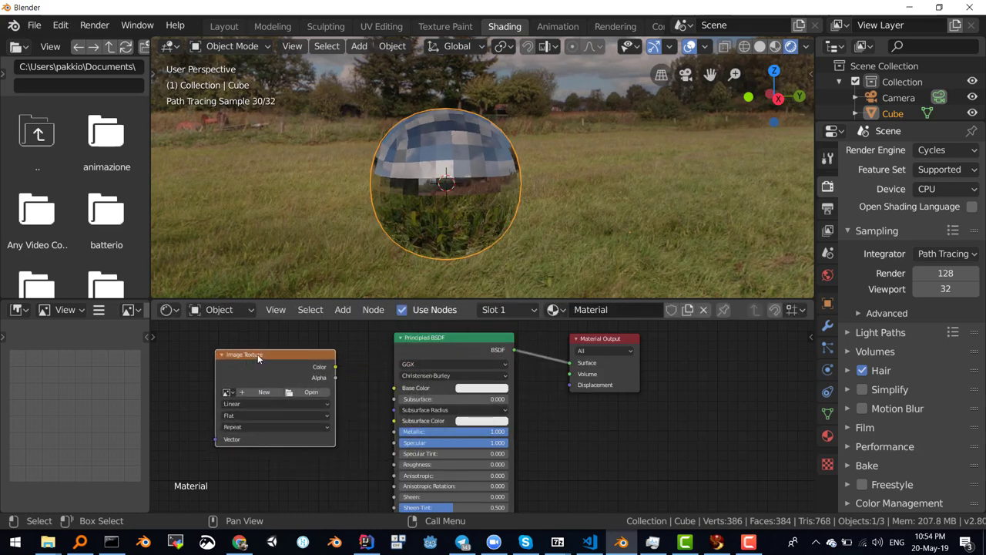
drag(263, 391, 260, 382)
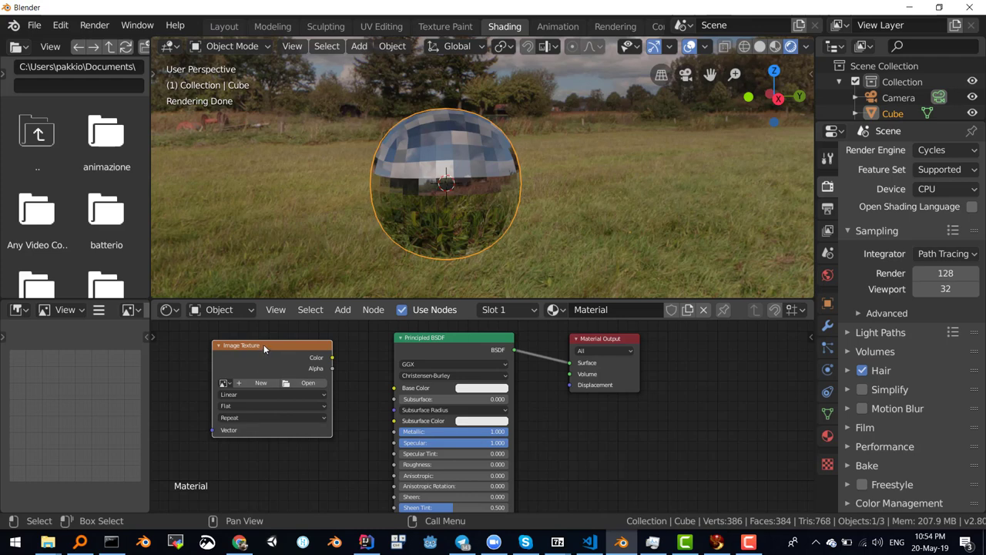
drag(264, 344, 248, 344)
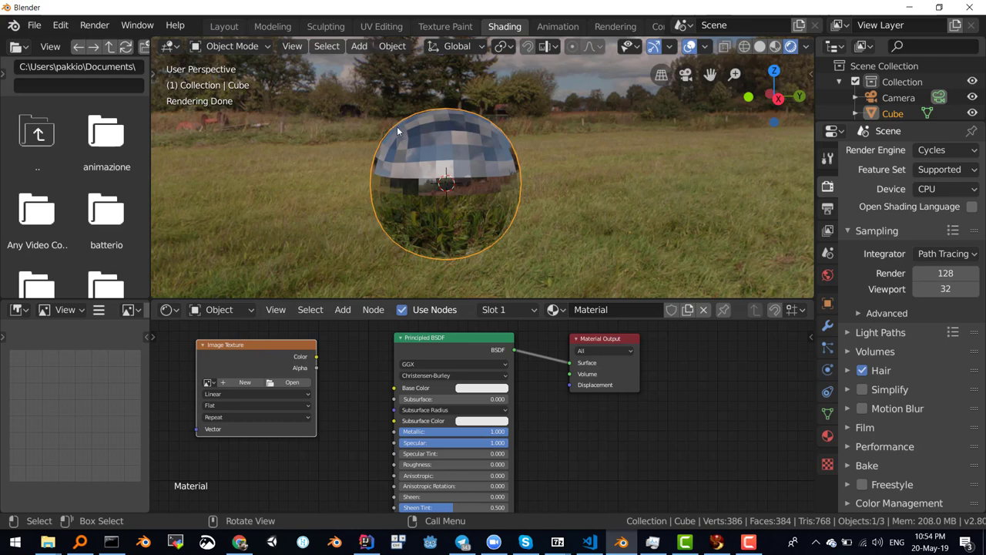
click(381, 28)
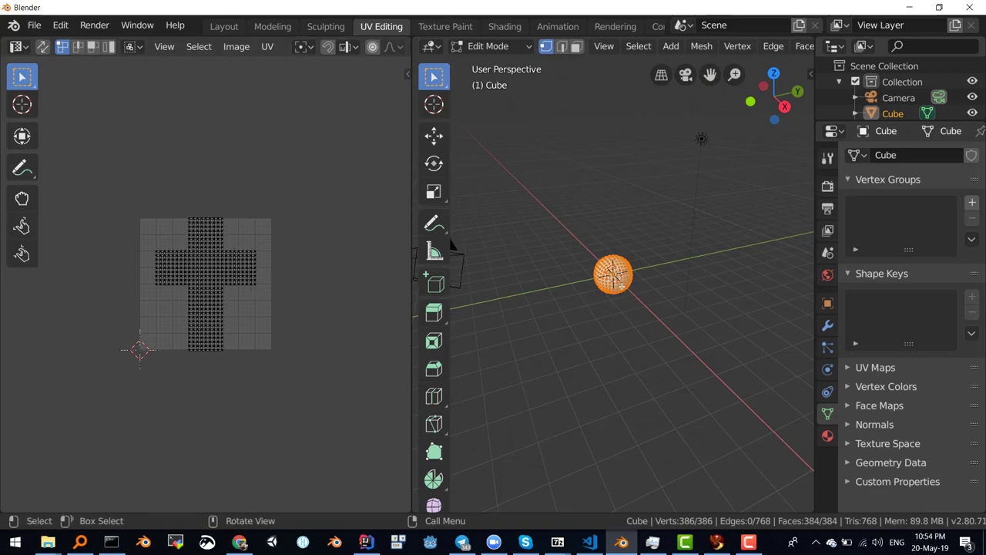
key(a)
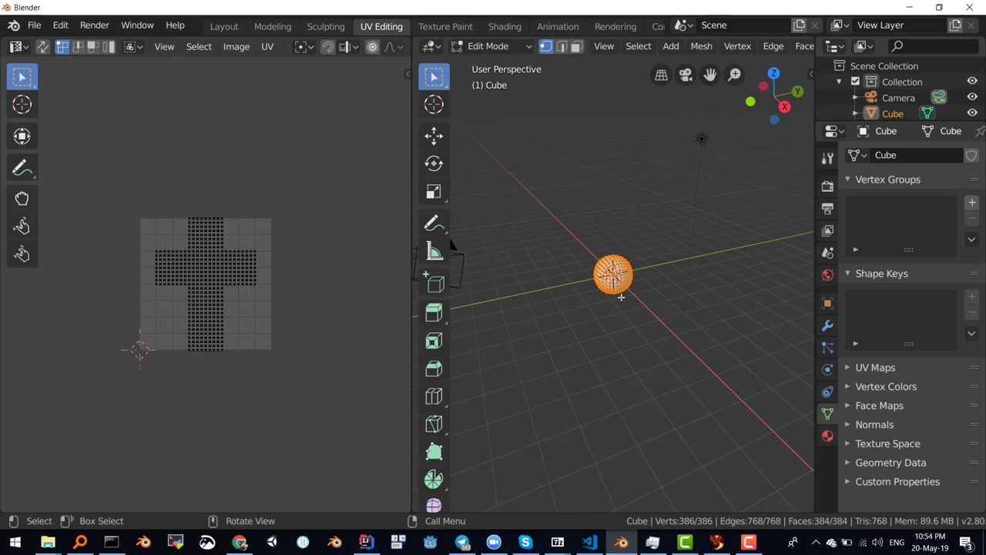
right_click(621, 296)
key(Escape)
click(618, 280)
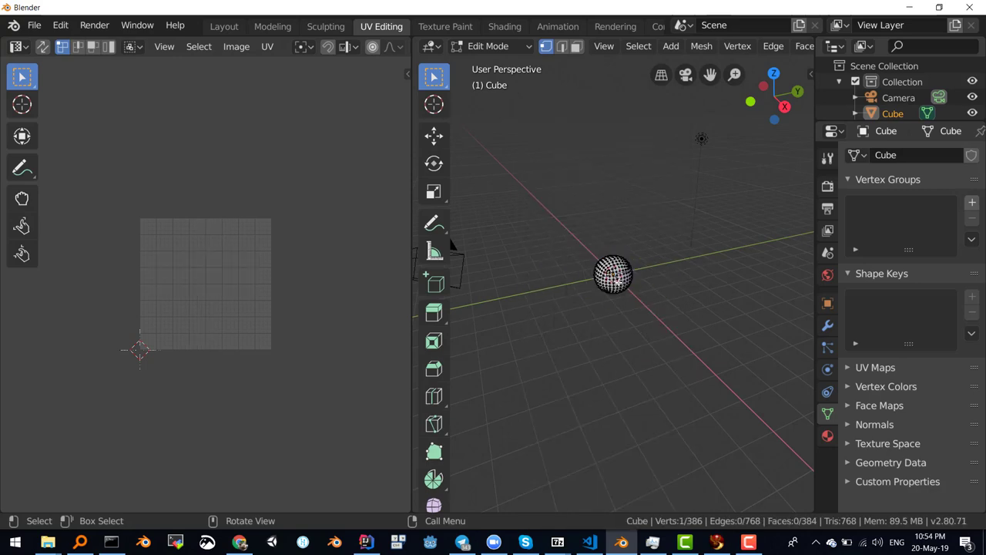
key(a)
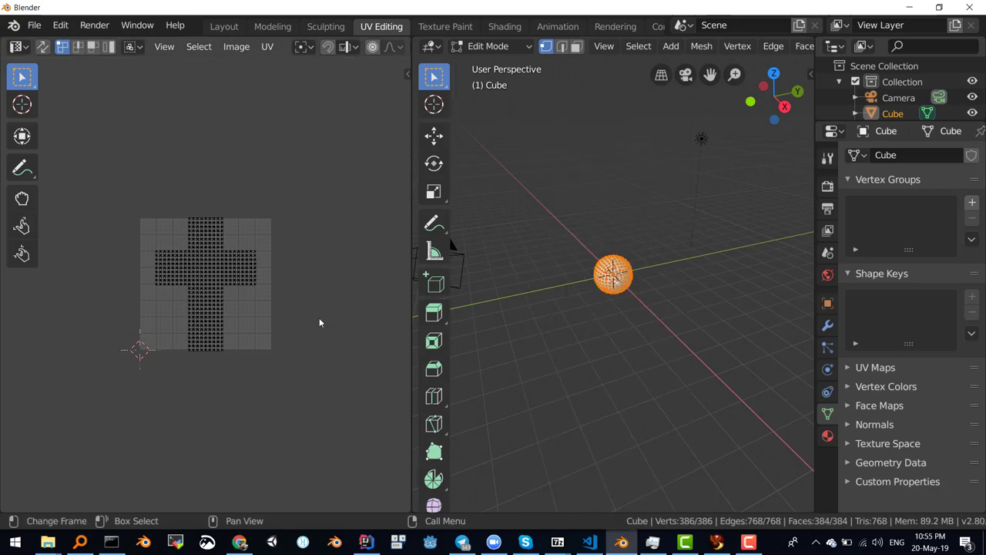
scroll(205, 344, up, 4)
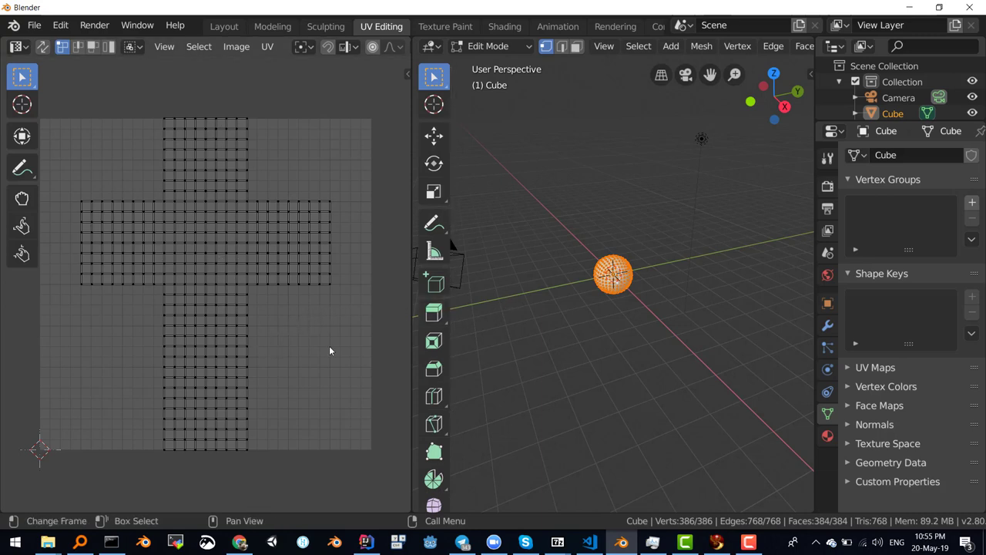
scroll(608, 266, up, 4)
scroll(616, 272, up, 4)
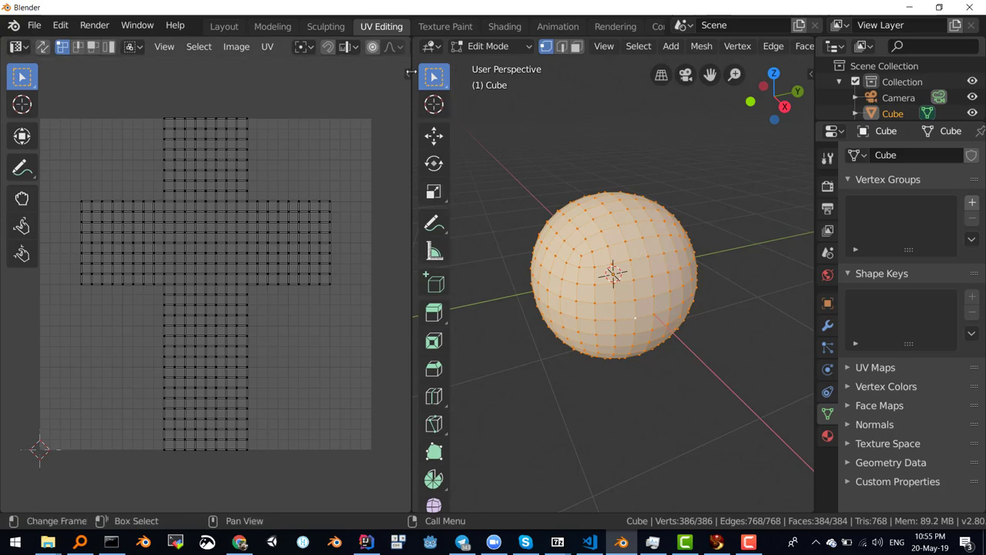
click(501, 27)
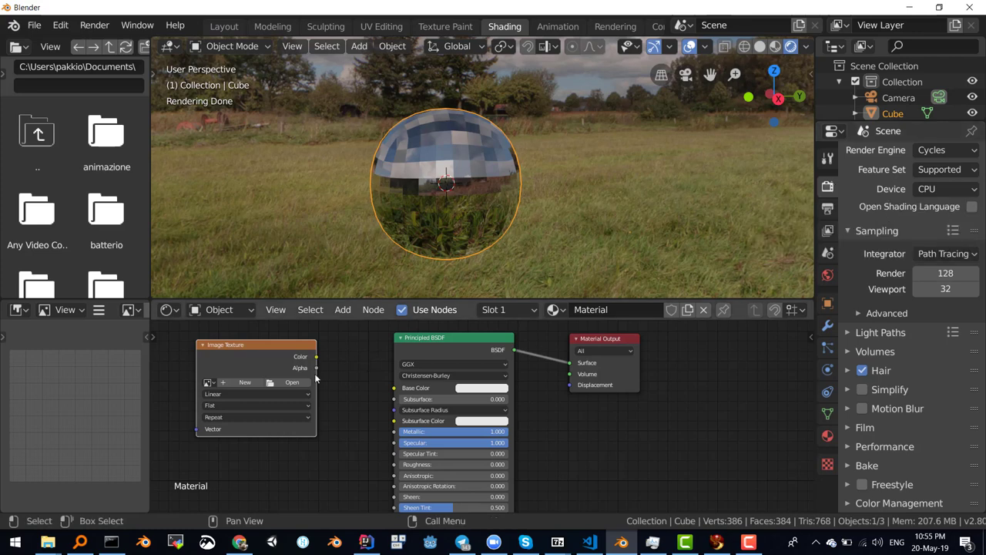
Create a new 1024×1024 image named baked-image with Alpha turned off in the texture node
click(243, 383)
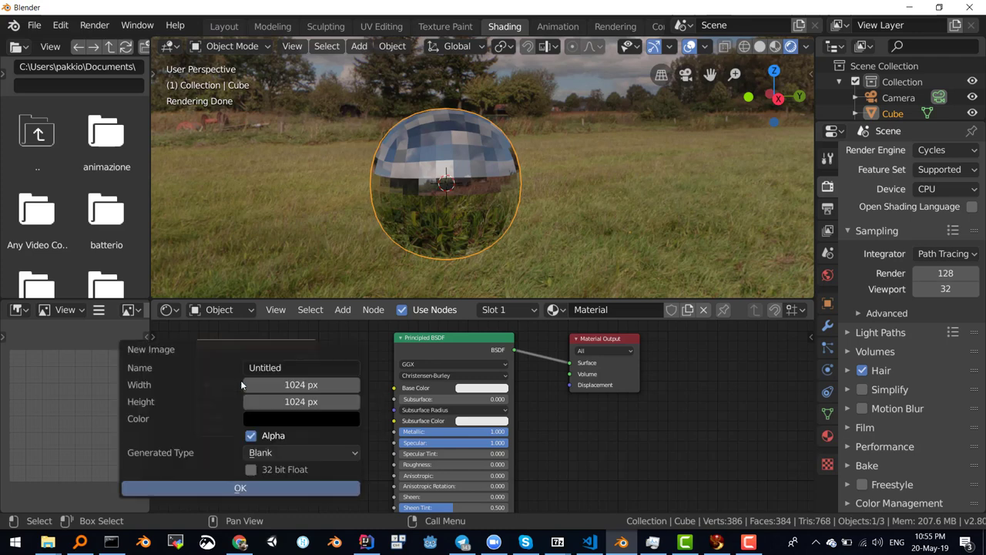
click(284, 368)
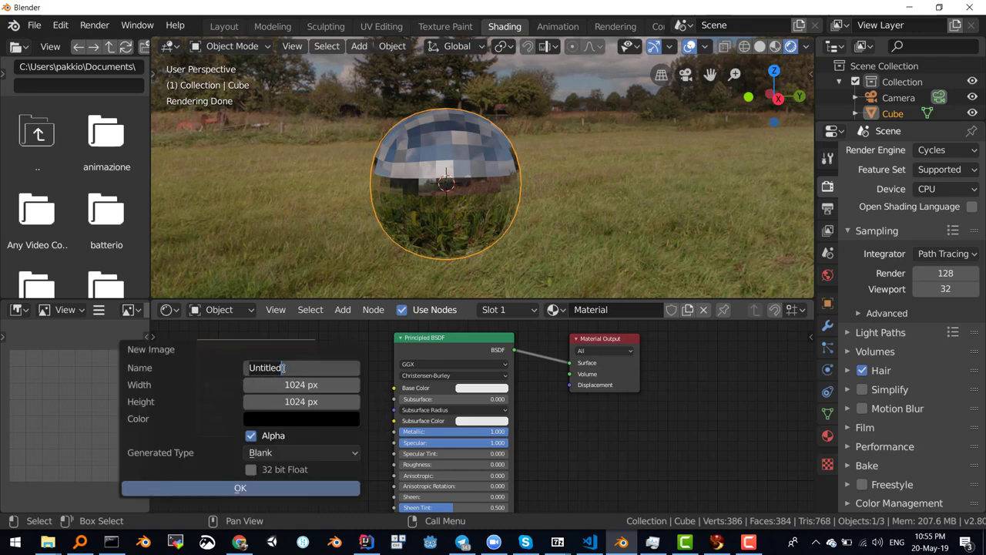
text(ba)
text(k)
text(ed i)
text(n)
key(BackSpace)
key(BackSpace)
text(image)
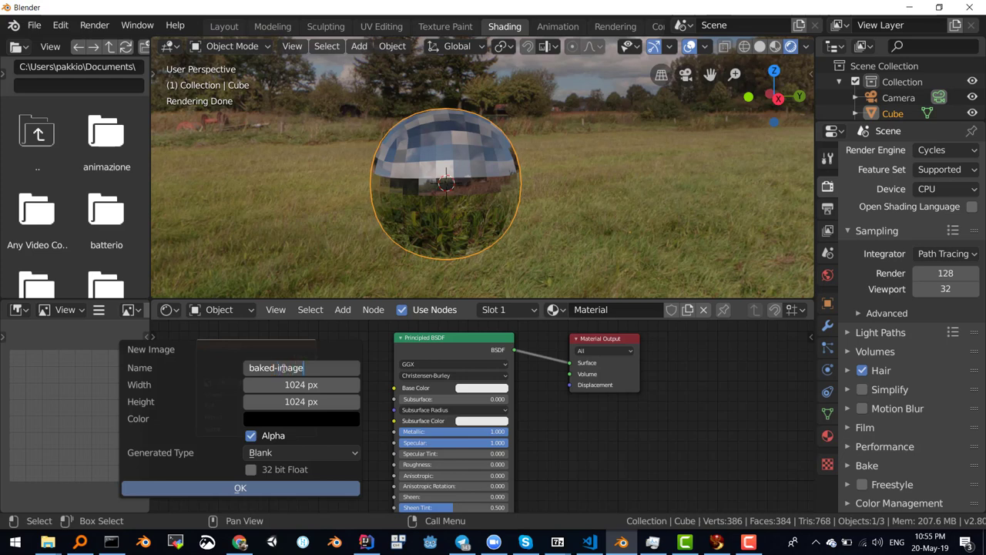
click(253, 437)
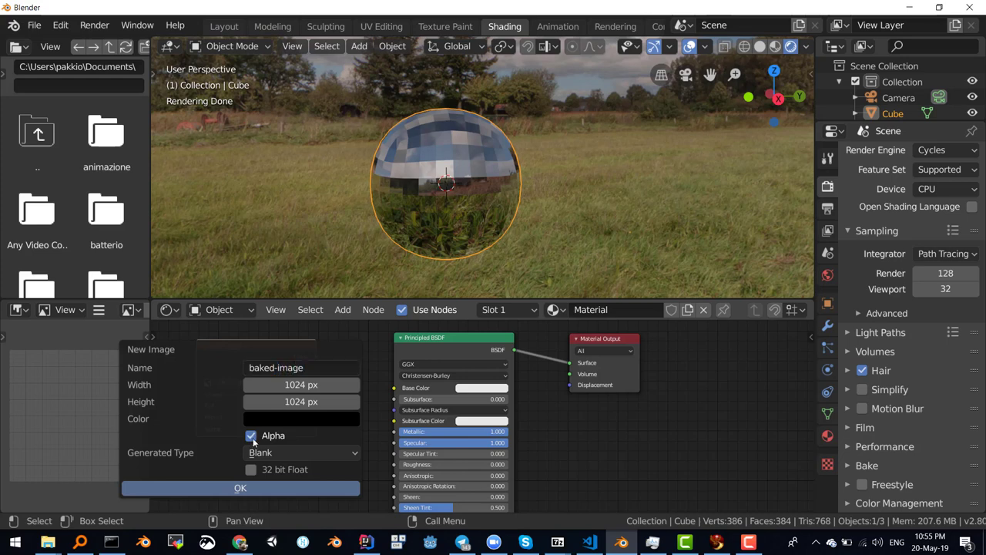
click(255, 488)
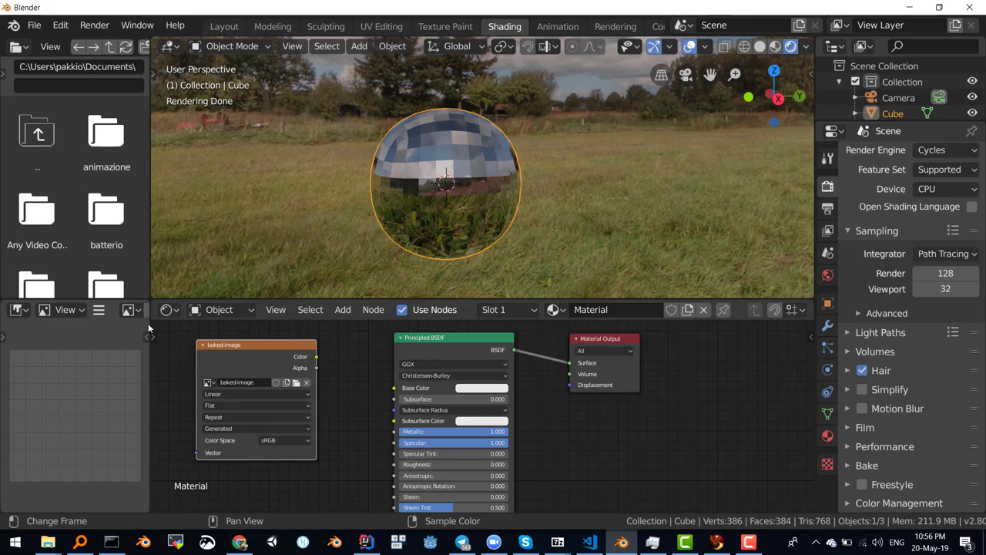
Show baked-image in a widened Image Editor and make its node the active bake target
drag(149, 326, 242, 317)
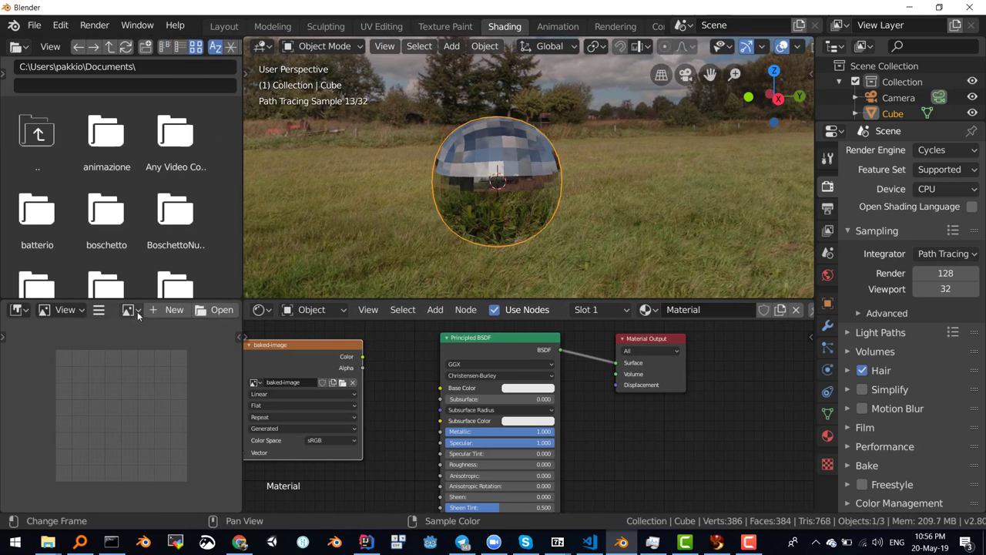
click(137, 310)
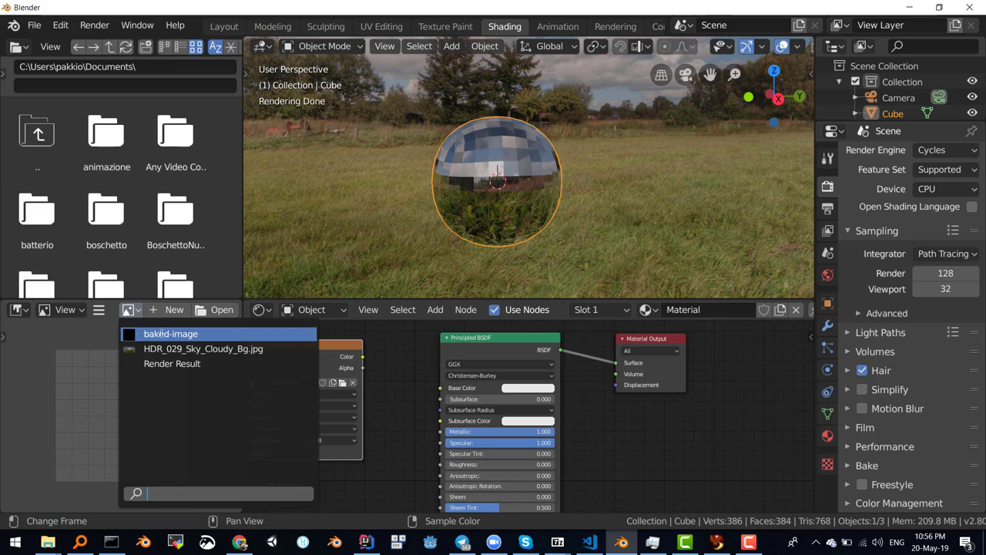
click(162, 333)
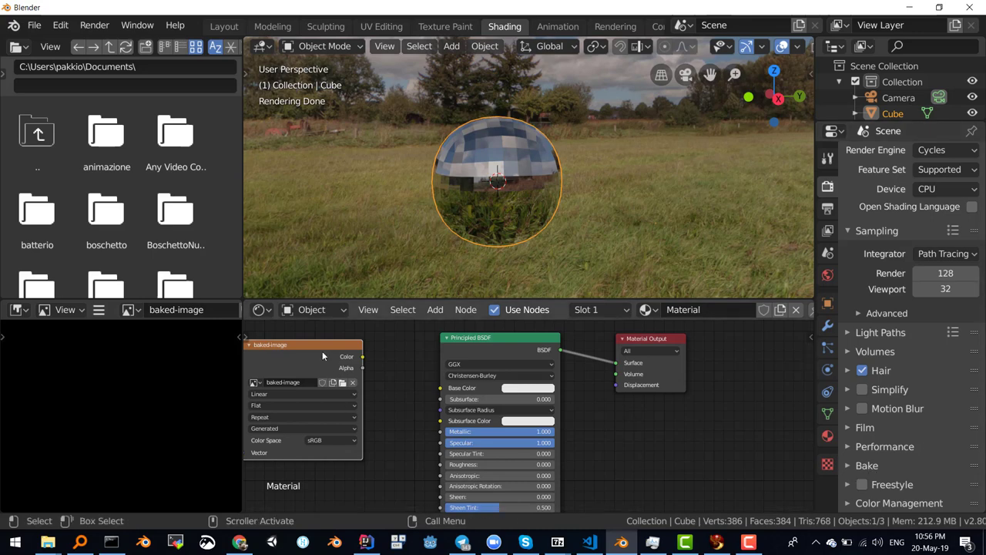
drag(319, 343, 344, 346)
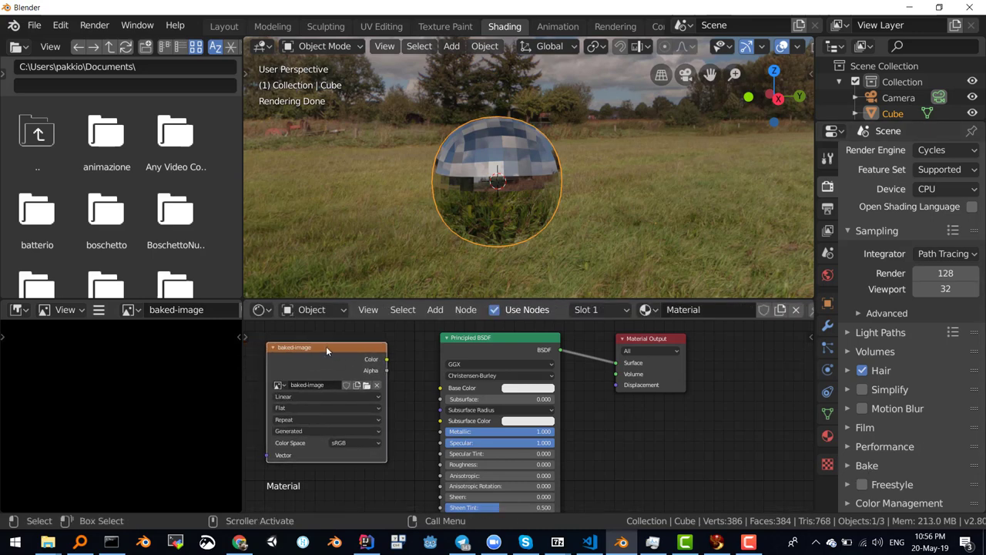
click(468, 337)
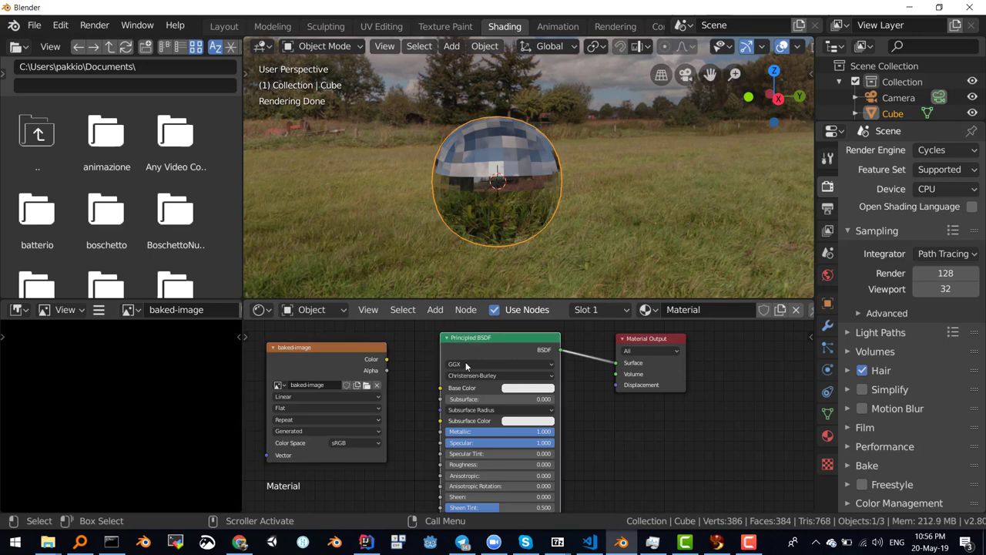
click(641, 339)
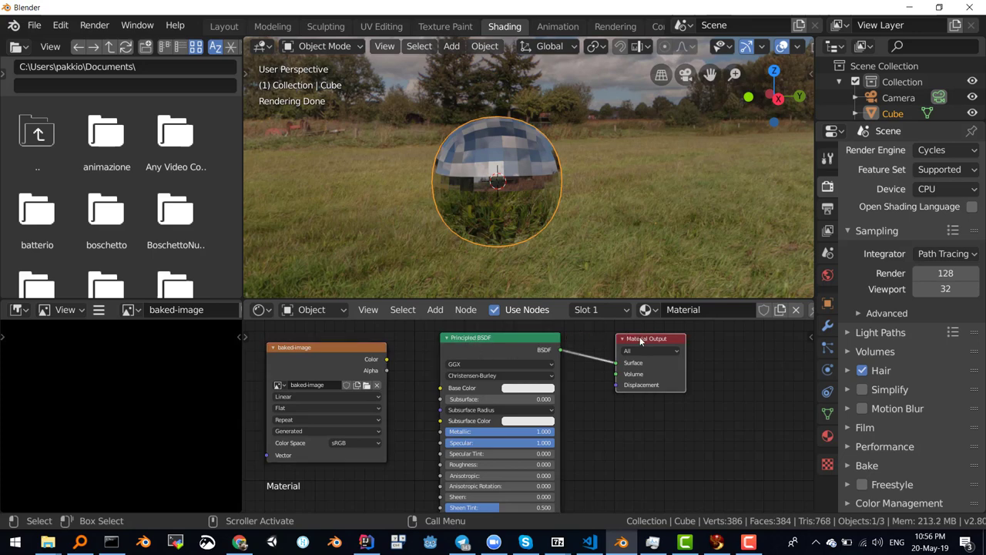
click(308, 349)
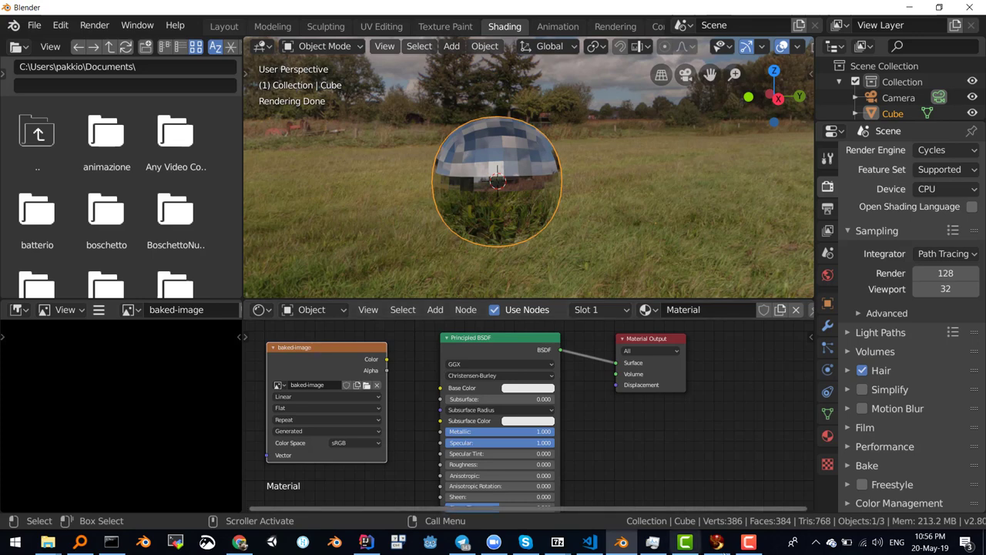
Bake the Cycles result into baked-image from the Bake panel and wait for it to finish
click(873, 466)
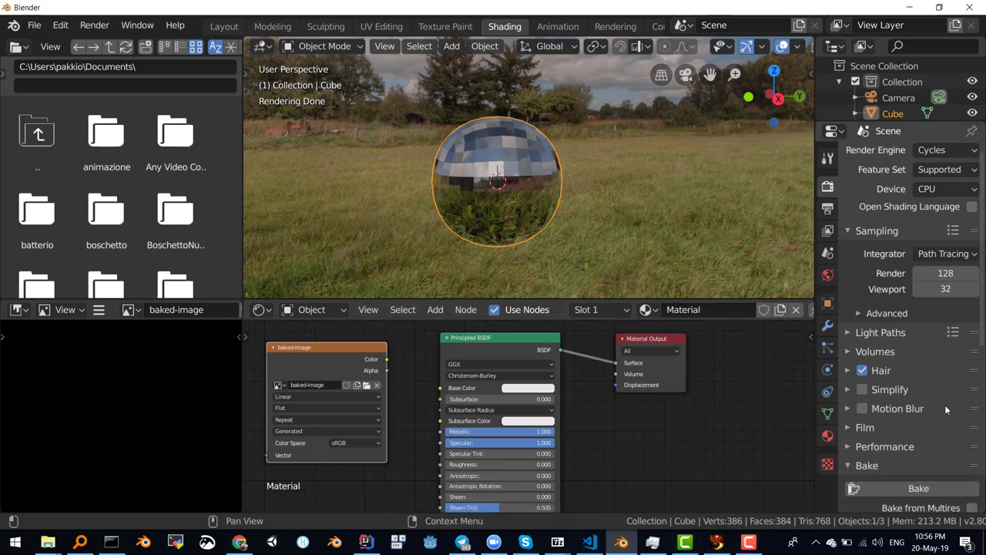
scroll(944, 394, down, 3)
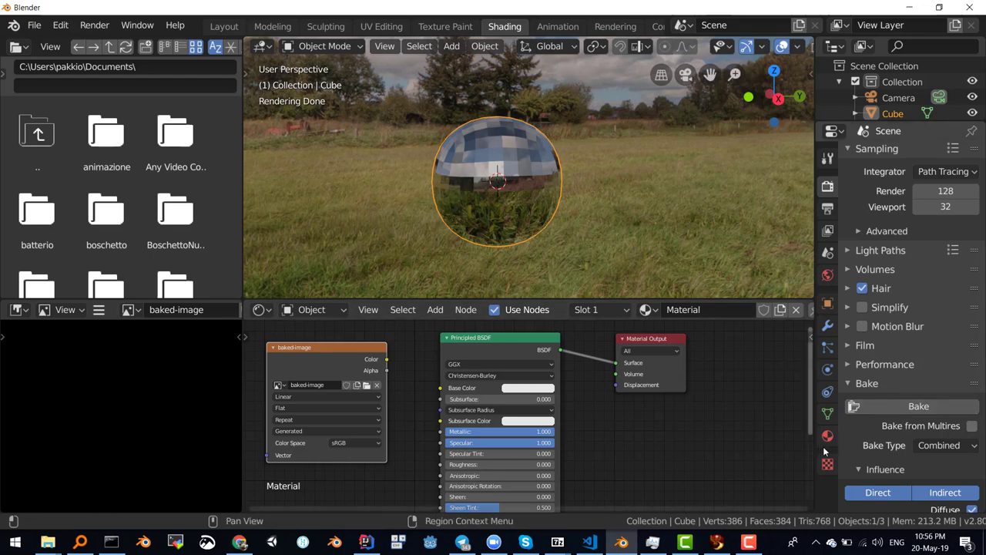
click(909, 410)
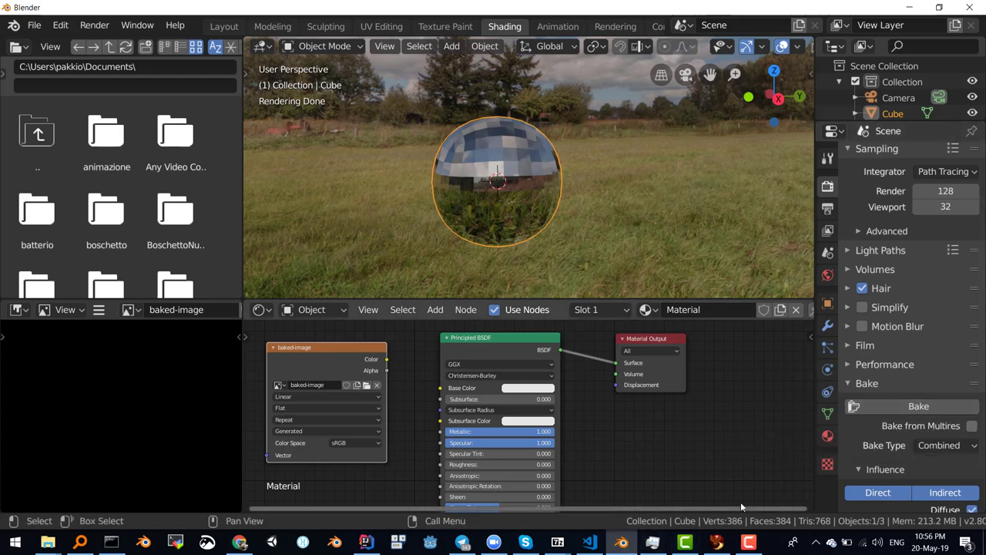
click(914, 406)
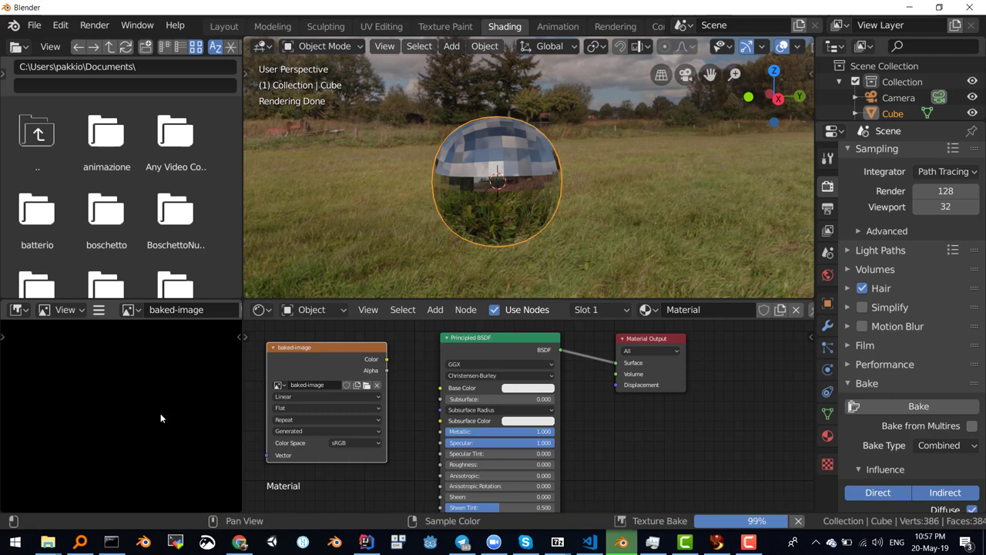
scroll(160, 413, down, 2)
scroll(151, 413, down, 1)
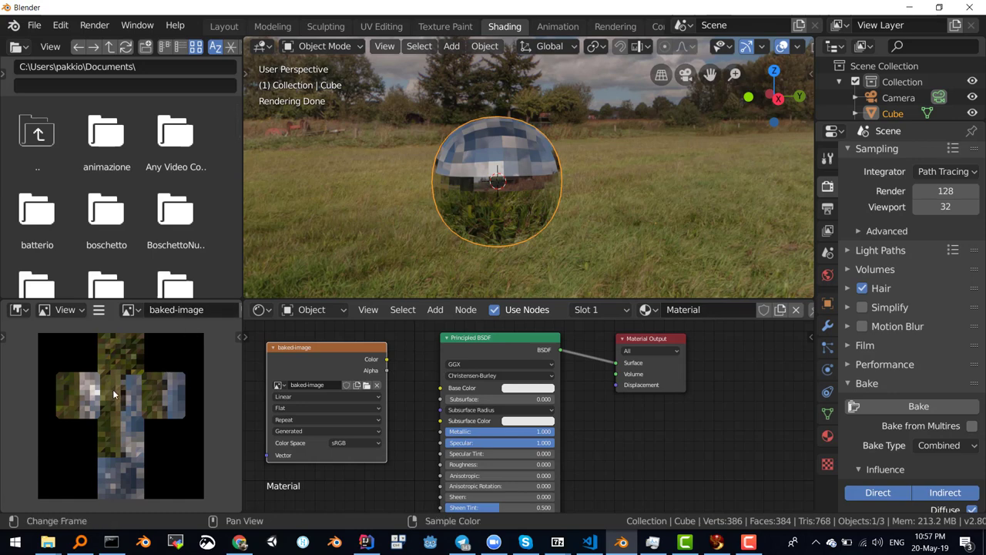
scroll(114, 394, down, 1)
scroll(113, 394, up, 1)
Save the baked texture as baked-image.png in the d:\blender\ folder via Image > Save As
click(98, 310)
mouse_move(130, 344)
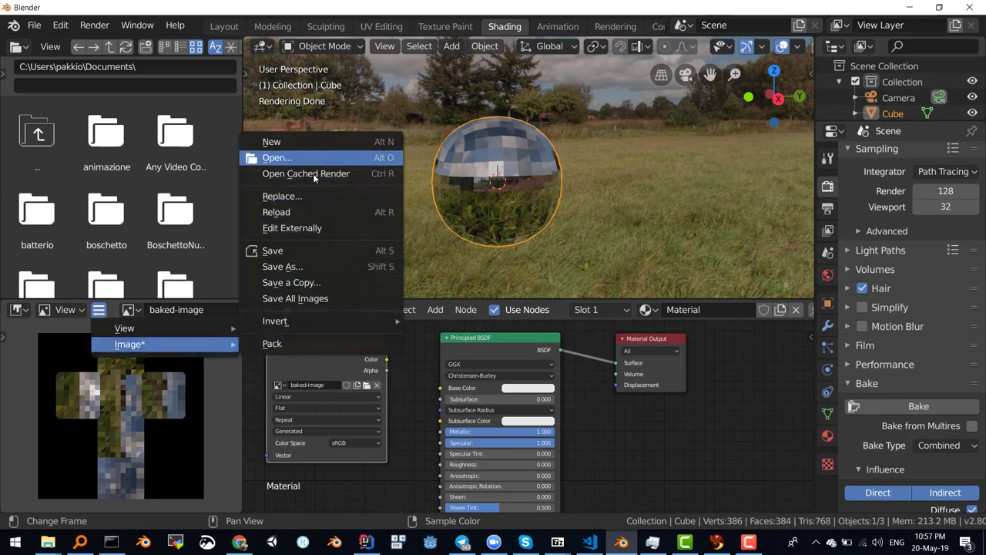
click(313, 264)
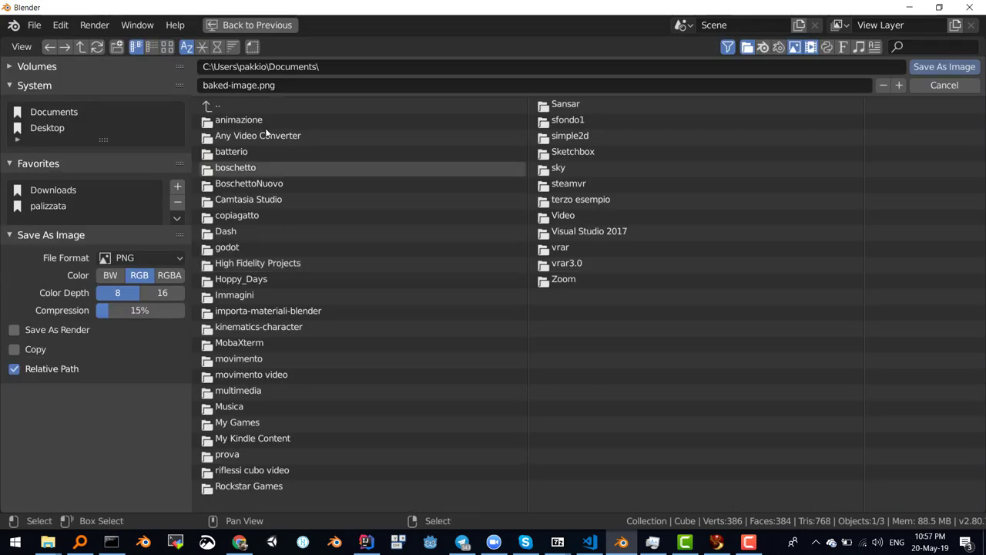
click(267, 67)
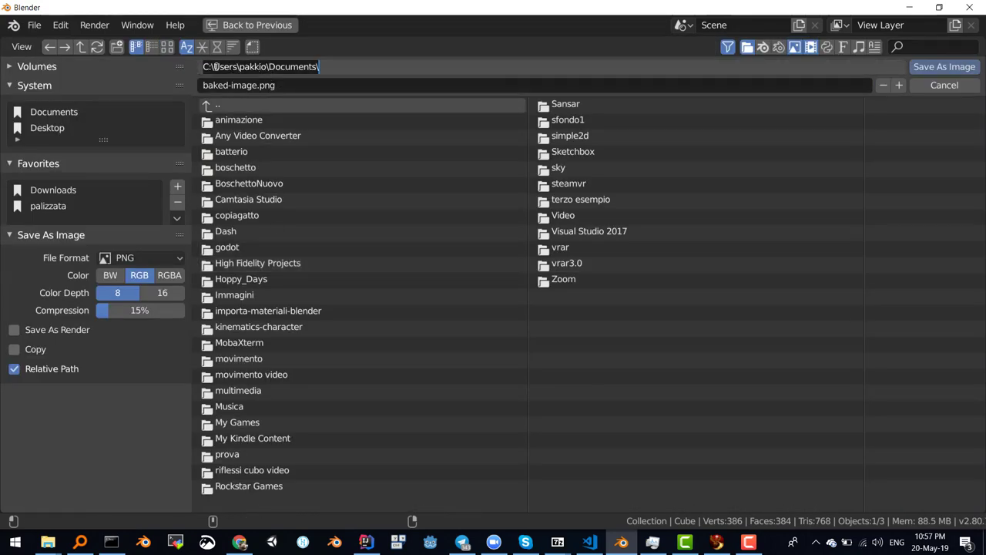
double_click(319, 67)
text(d:\)
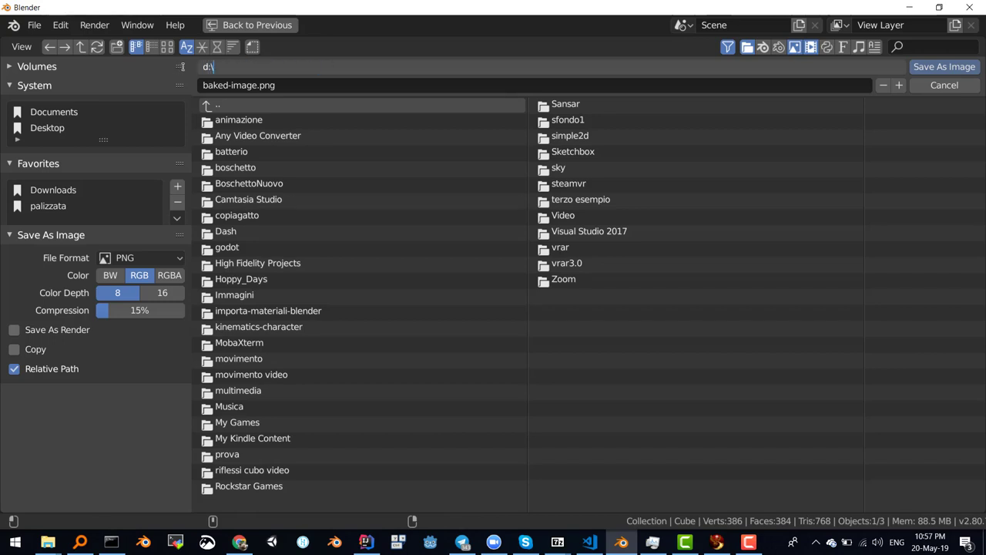
text(nder)
key(Return)
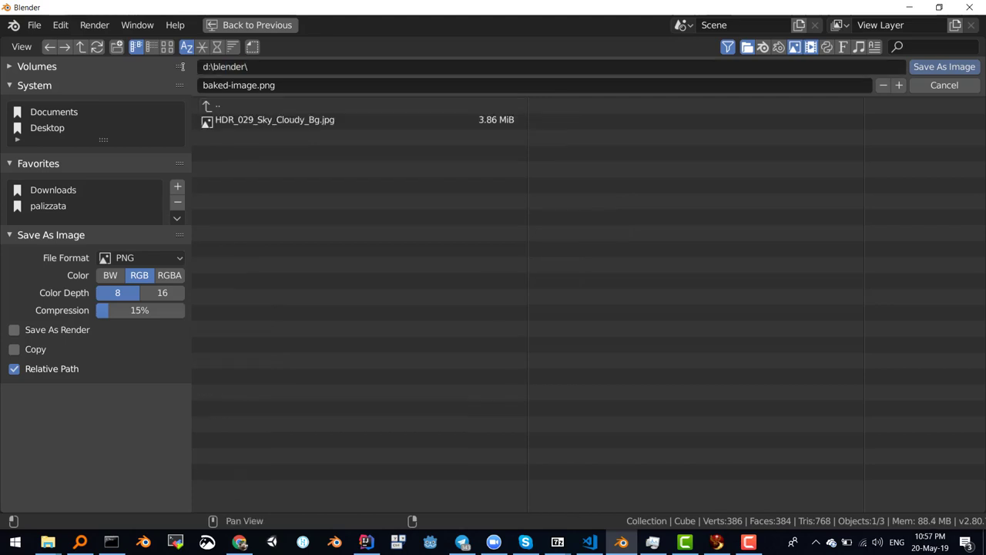
click(256, 85)
click(259, 86)
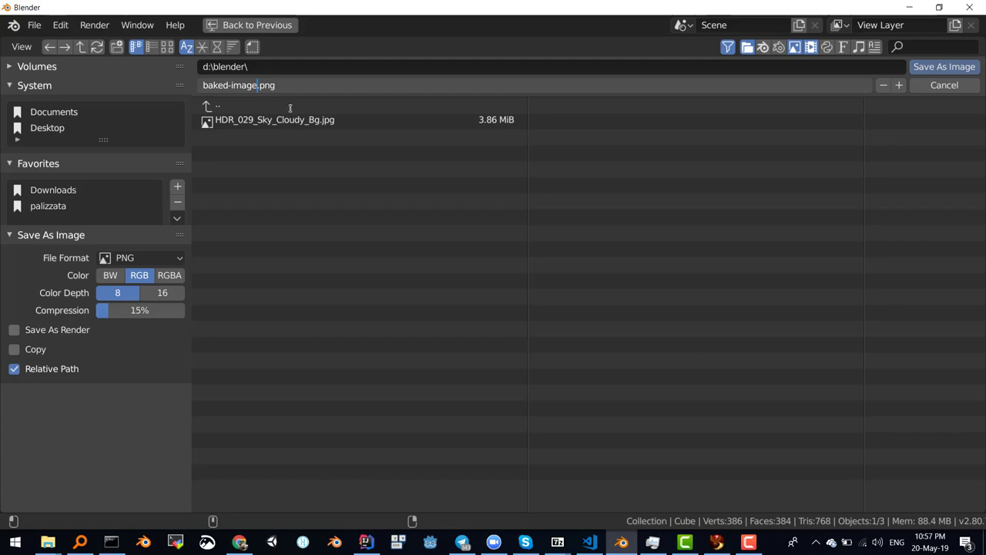
click(955, 68)
click(954, 67)
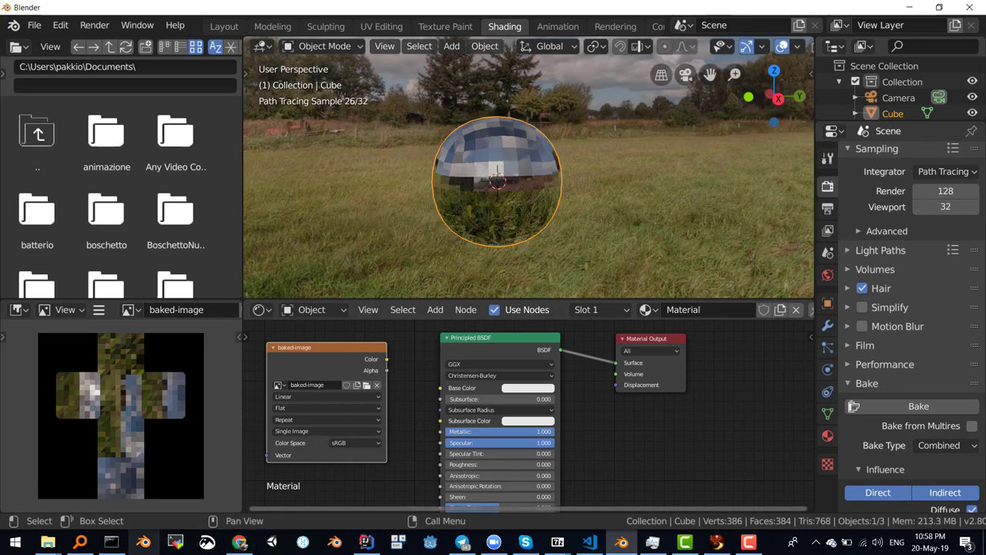
Bring up the D:\blender folder in File Explorer and open baked-image.png
click(48, 545)
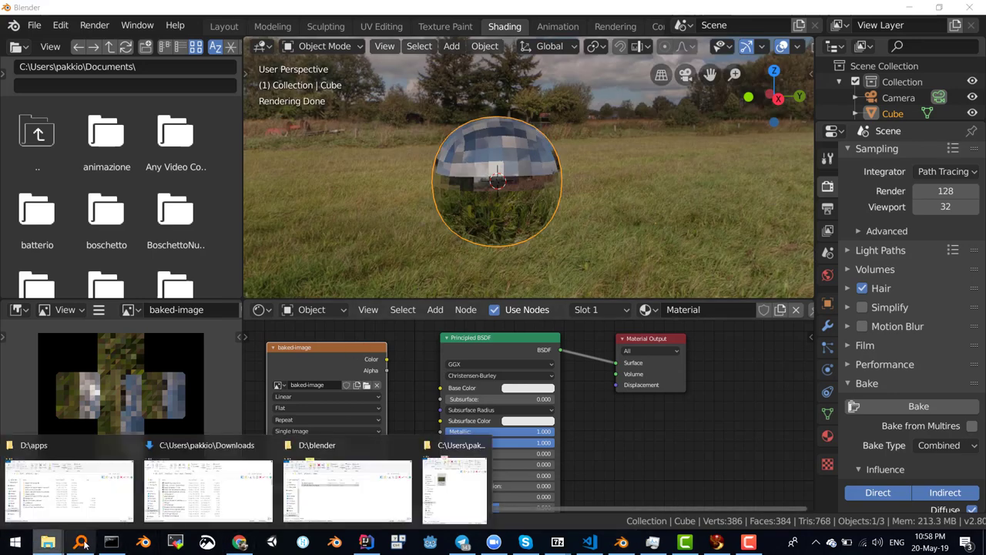
click(325, 484)
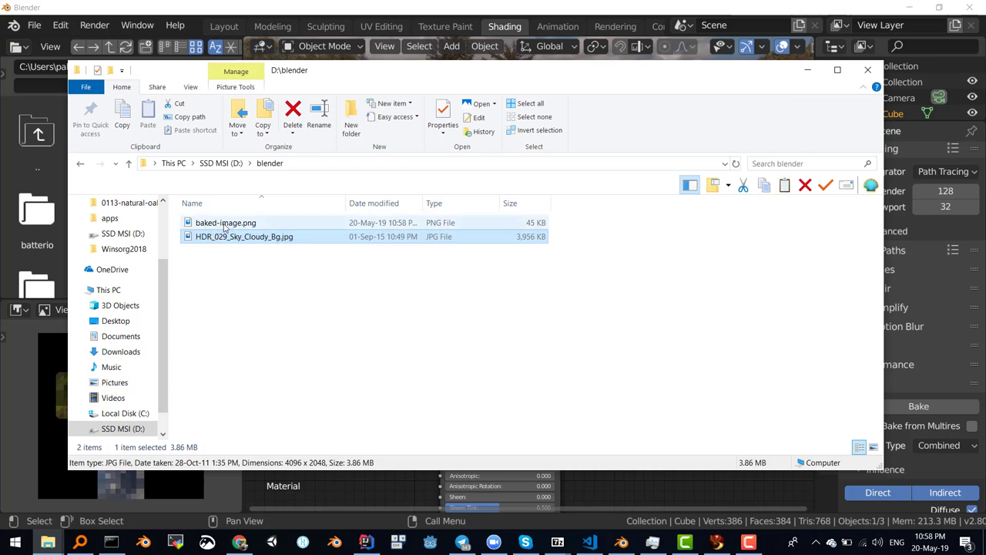
double_click(224, 223)
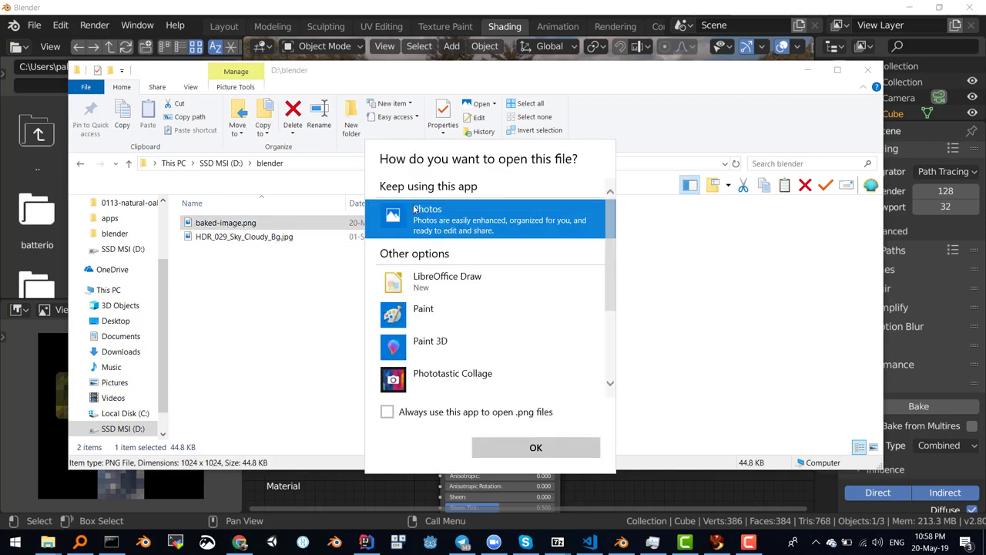
View baked-image.png in Photos, dismiss the editing tip, and close the viewer
double_click(454, 214)
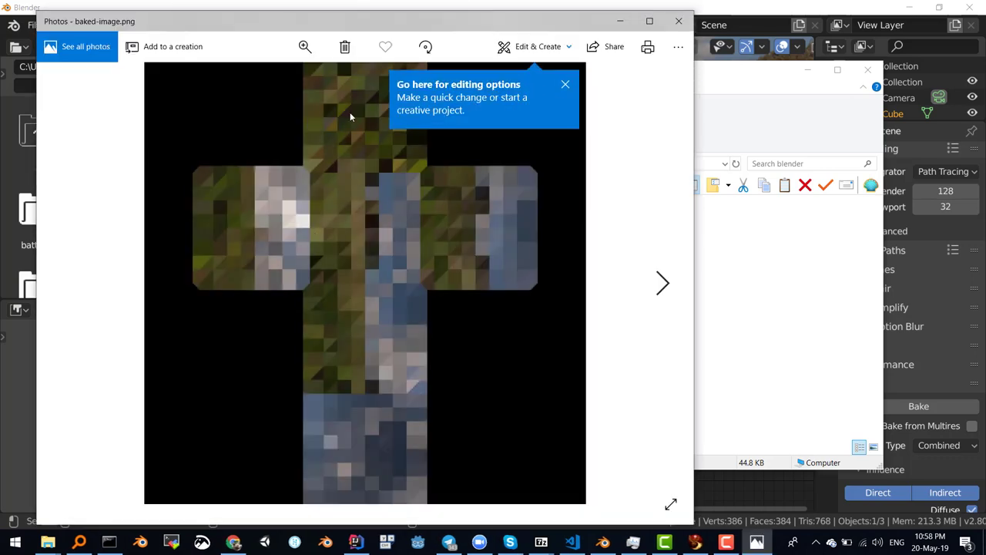
click(565, 84)
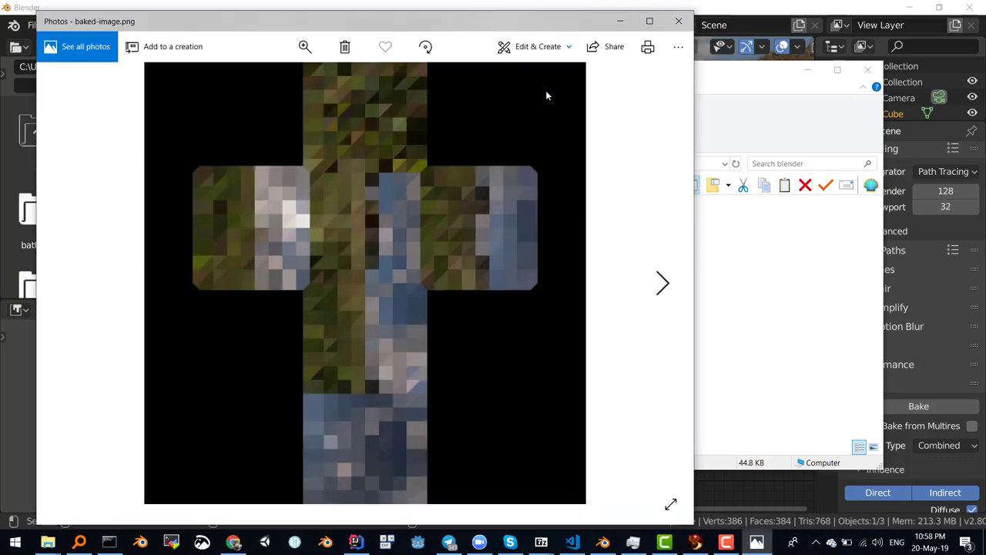
click(679, 21)
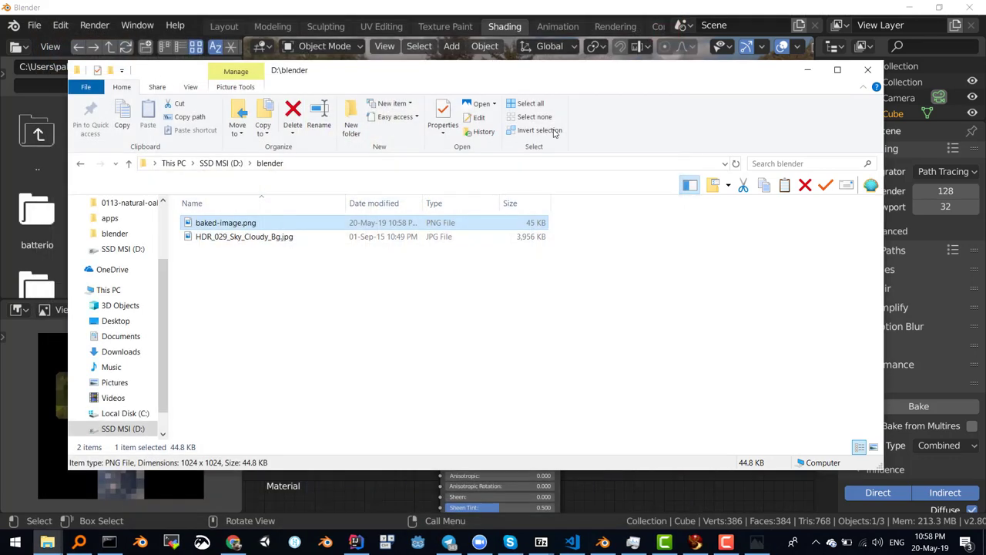
Back in Blender, start a COLLADA (.dae) export with the Sl+Open Sim Static preset
click(354, 488)
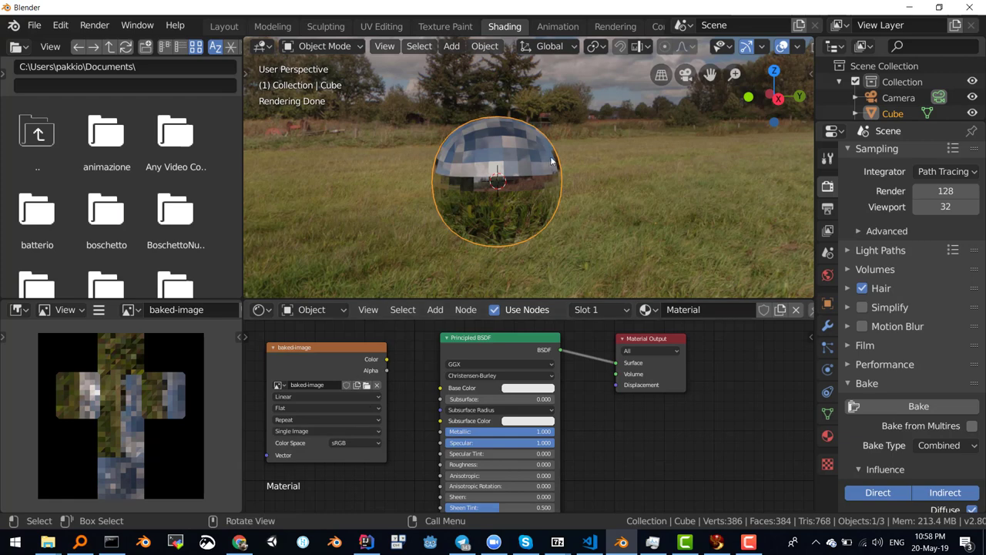
click(34, 26)
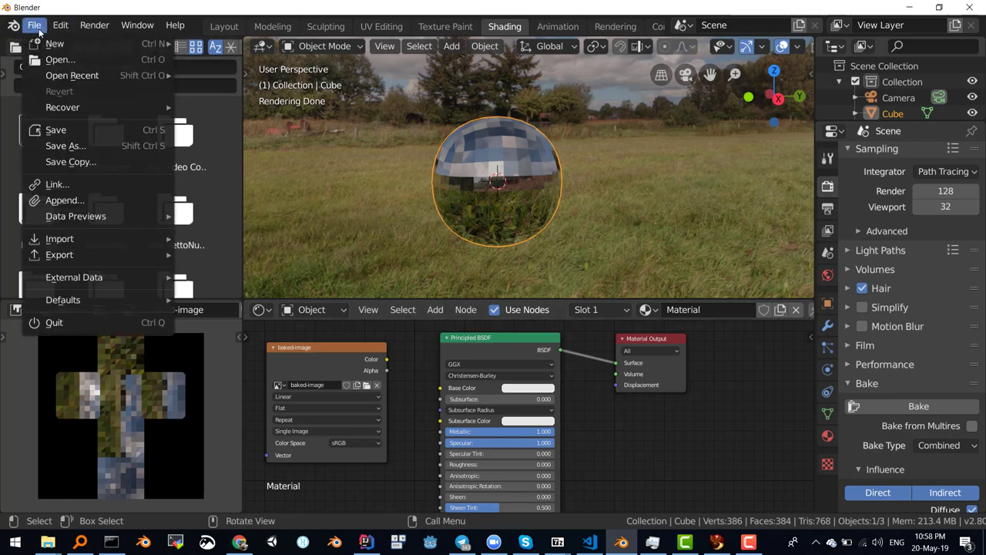
mouse_move(59, 254)
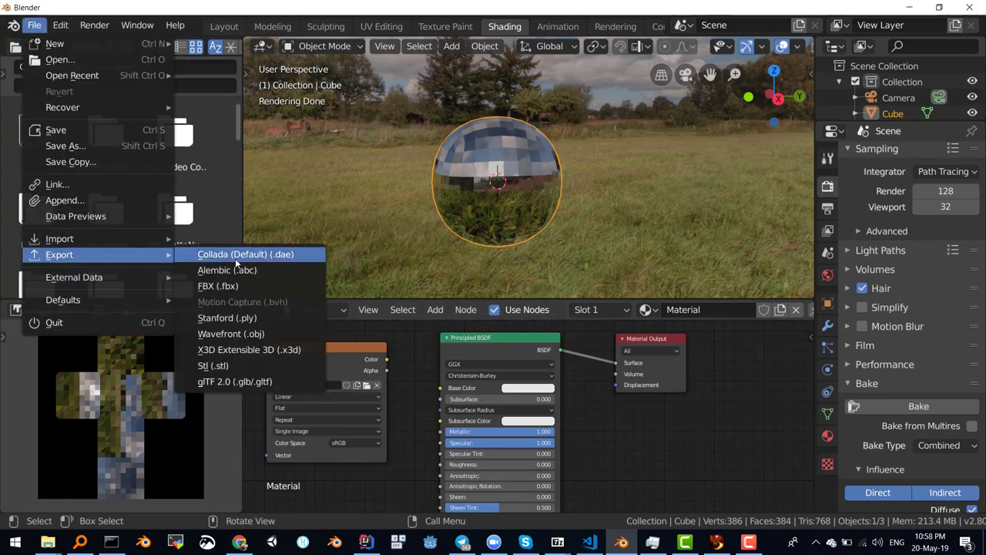
click(235, 256)
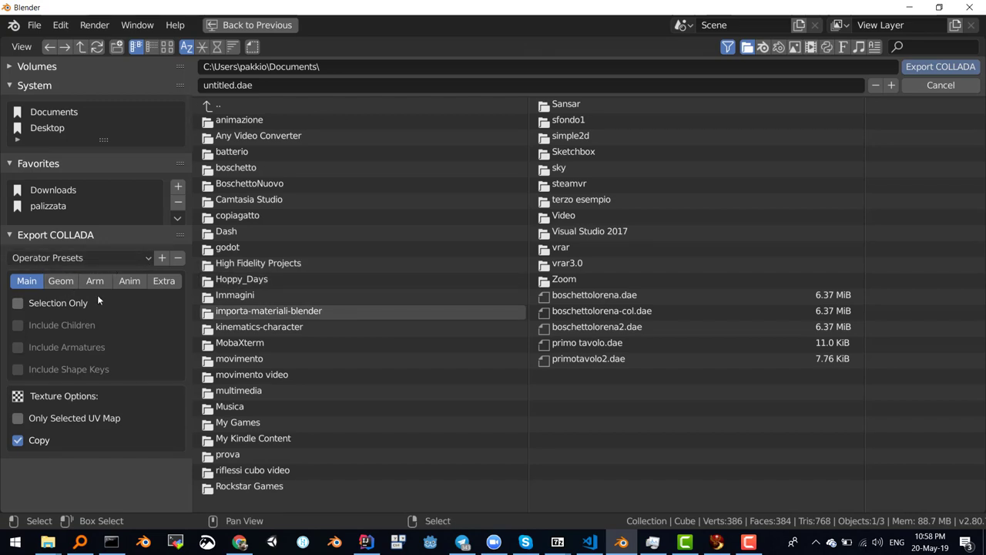
click(148, 258)
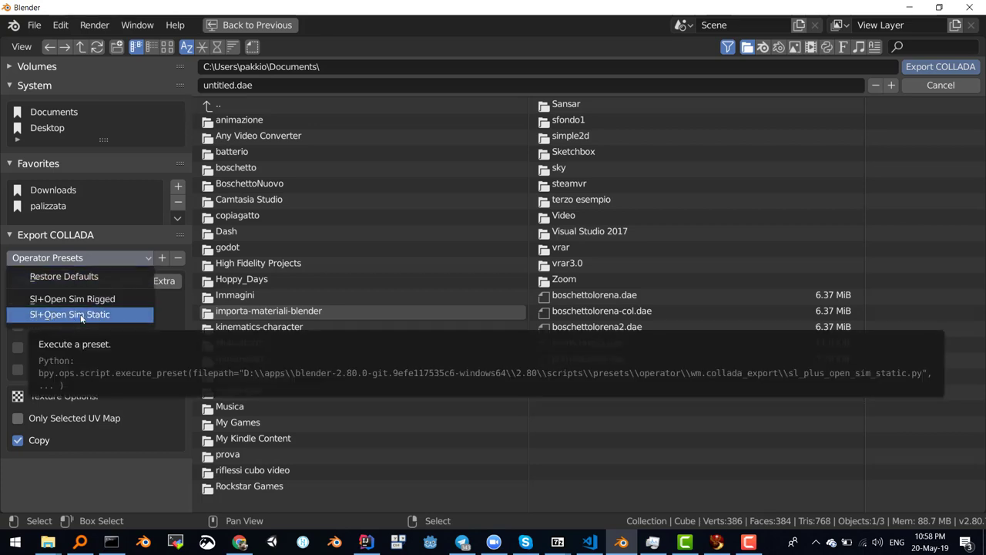
click(81, 316)
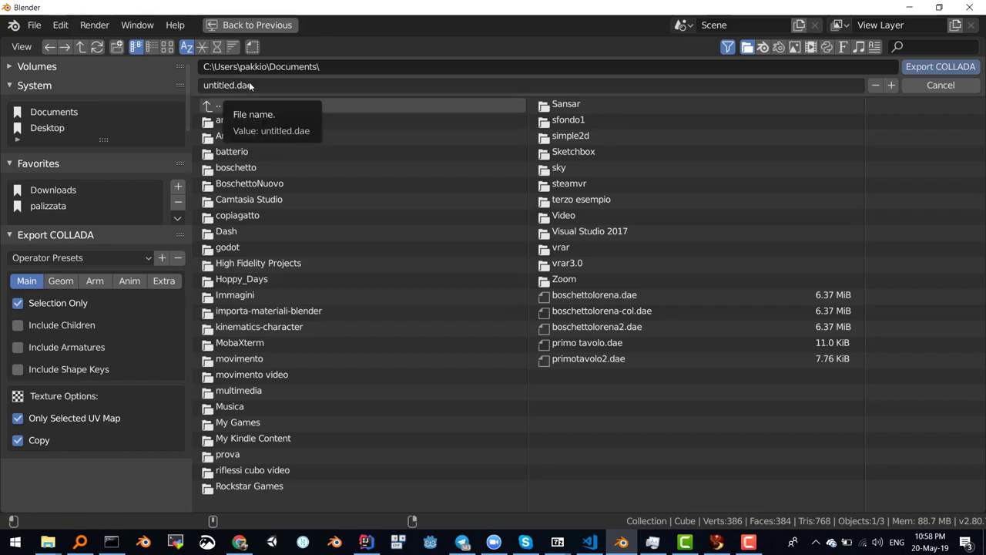
Export to folder d:\blender with the file name sfera-con-riflesso
click(275, 67)
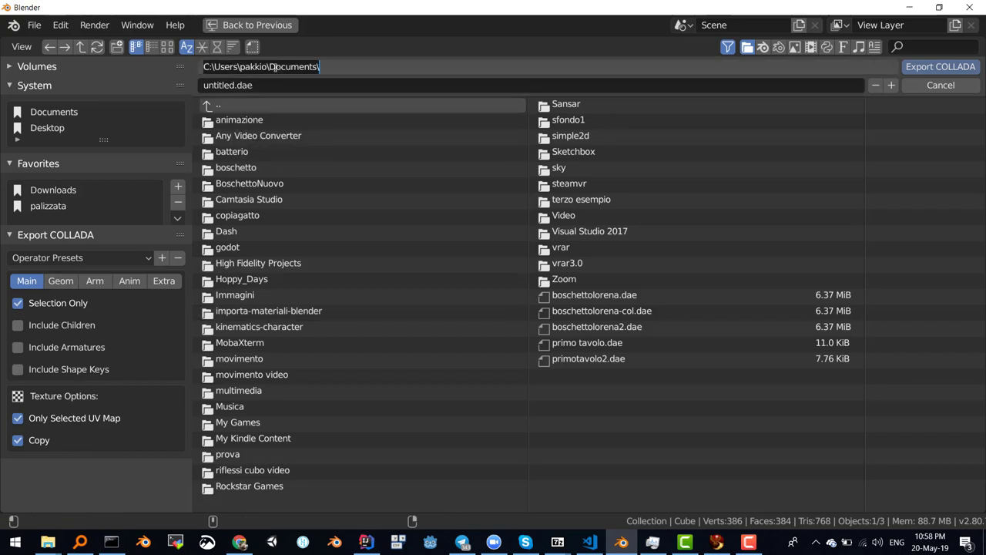
text(d:)
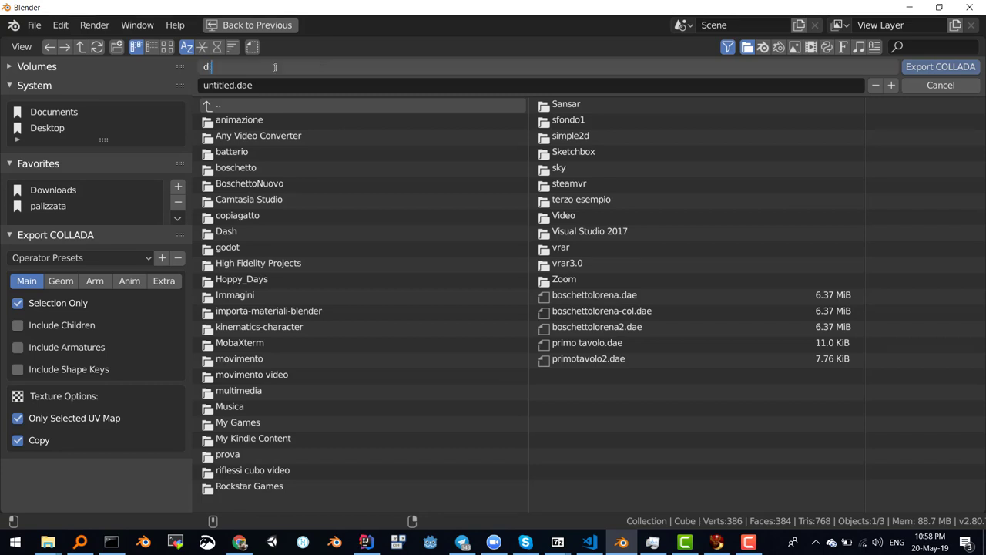
text(\blender)
key(Return)
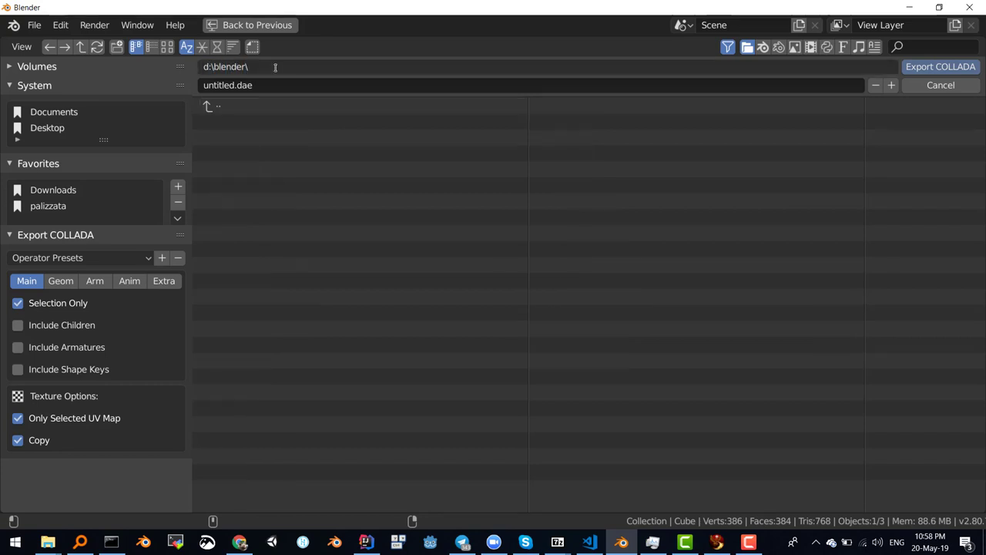
click(232, 86)
click(232, 86)
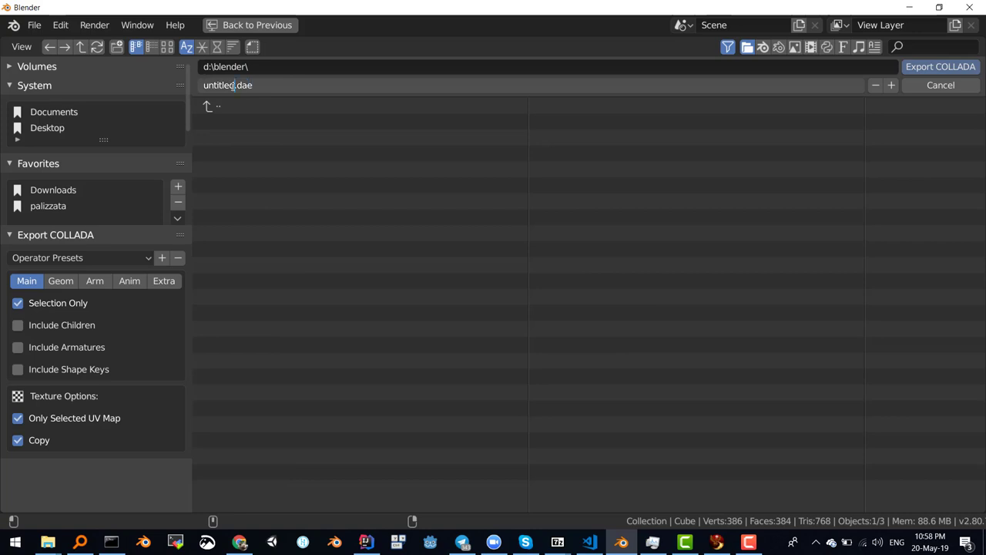
key(BackSpace)
key(BackSpace)
key(BackSpace)
key(BackSpace)
key(BackSpace)
key(BackSpace)
key(BackSpace)
key(BackSpace)
text(sfera)
text(-con-ri)
text(flesso)
click(934, 69)
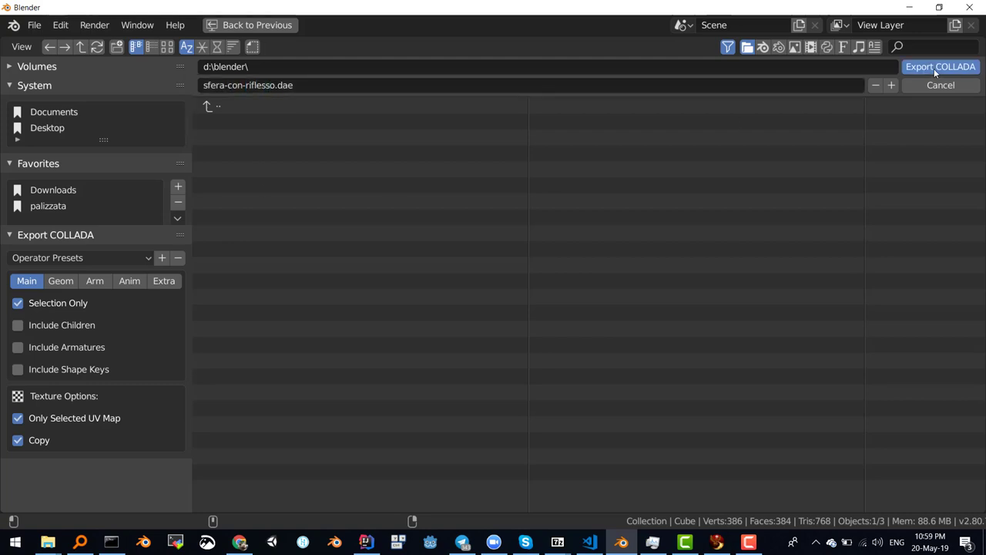
click(934, 69)
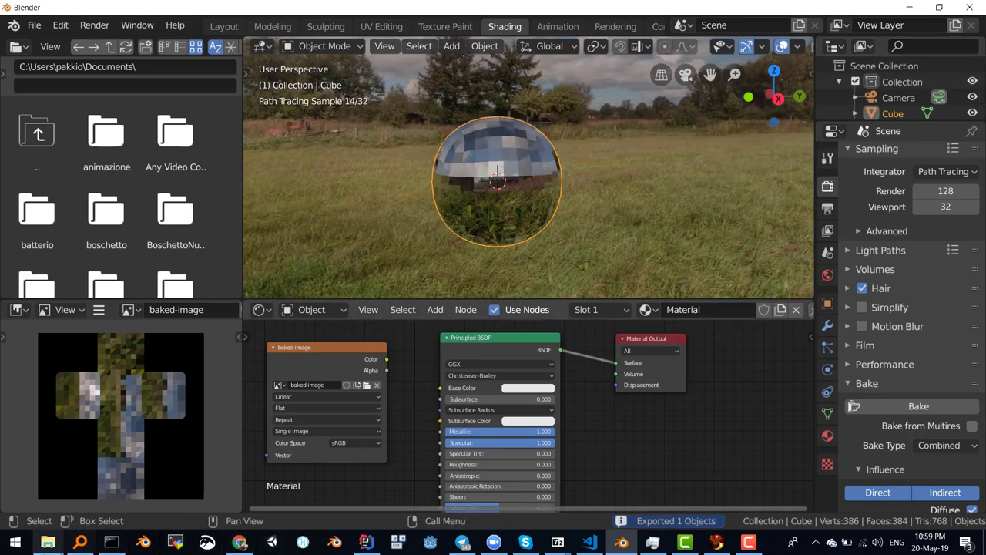
mouse_move(48, 542)
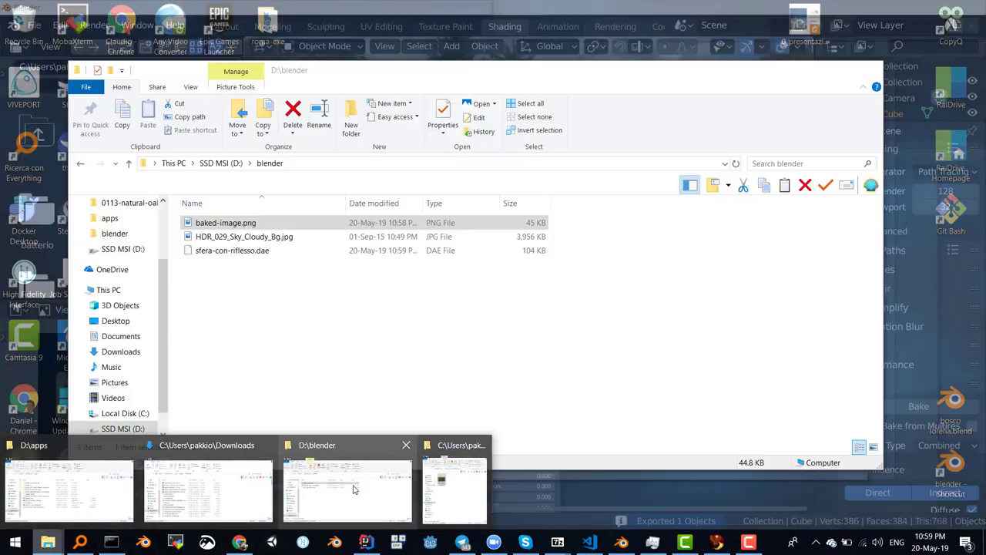
Check that sfera-con-riflesso.dae is listed in D:\blender, then minimize the folder window
click(363, 494)
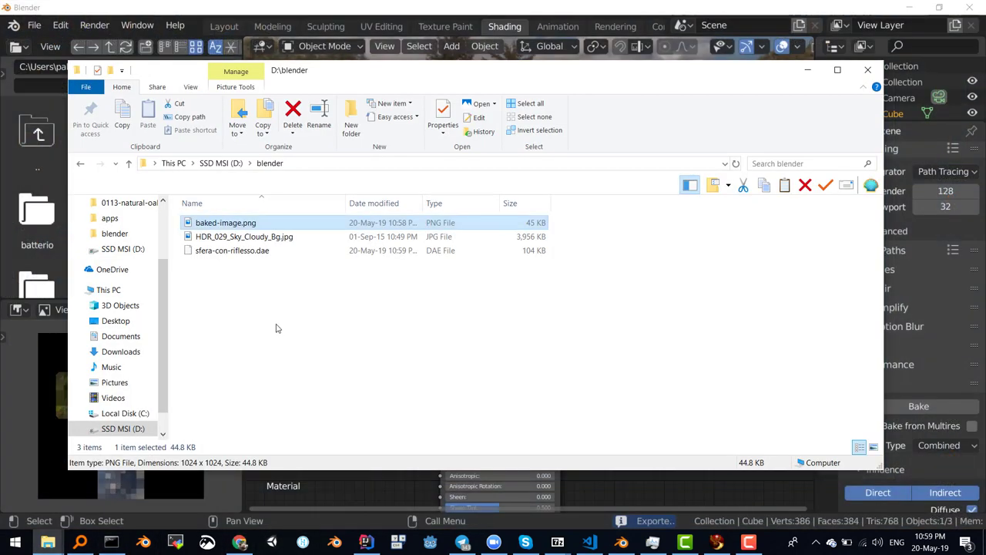
click(250, 258)
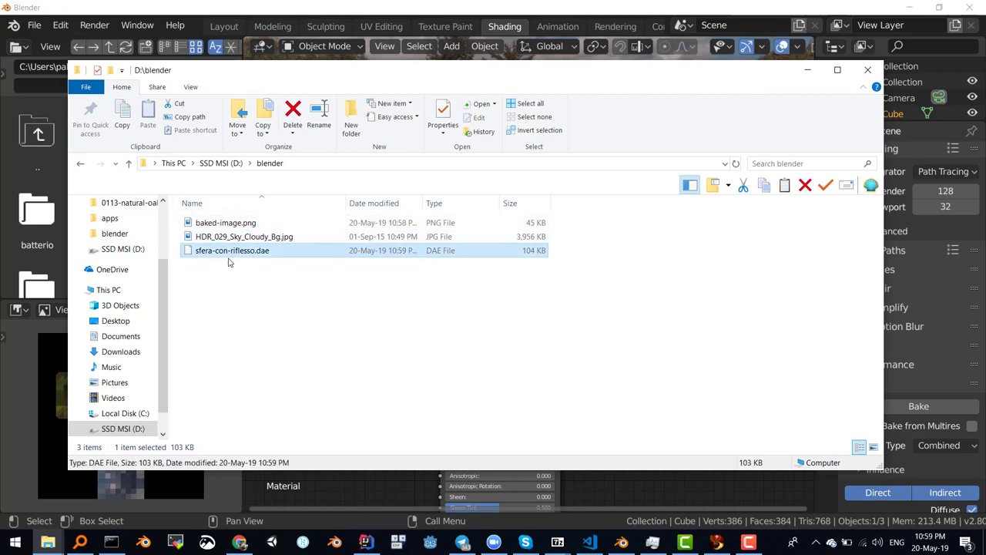
click(292, 304)
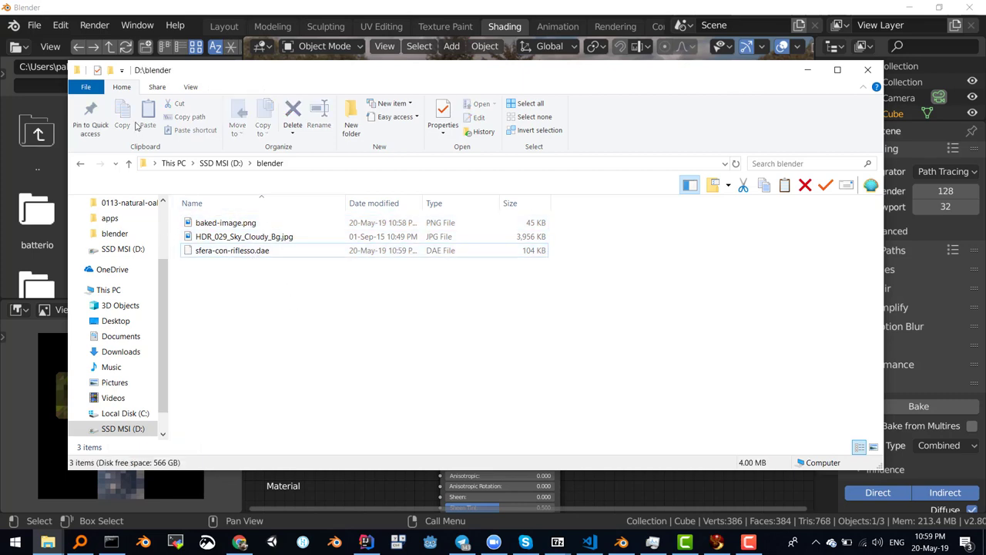
click(808, 69)
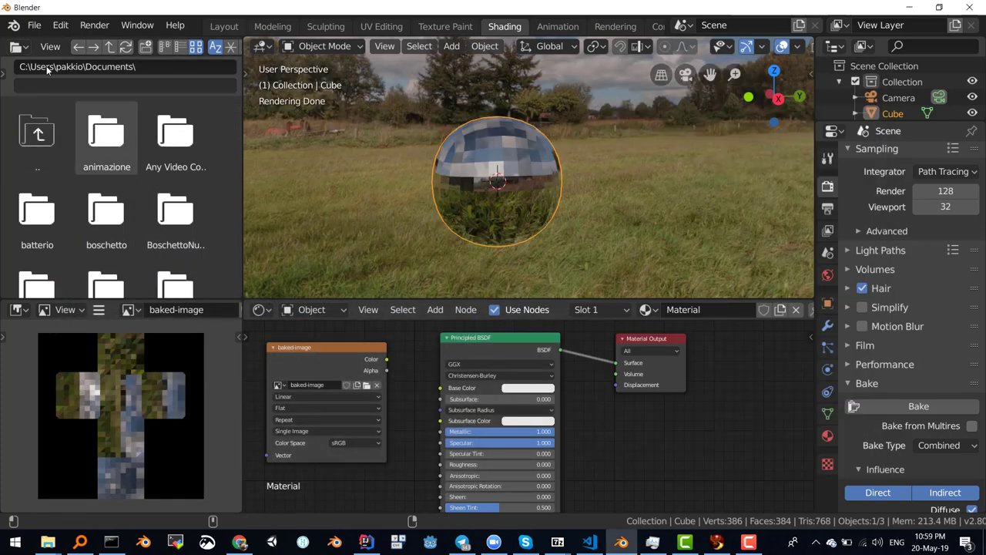
Use File > External Data > Pack All Into .blend to embed both external image files
click(34, 25)
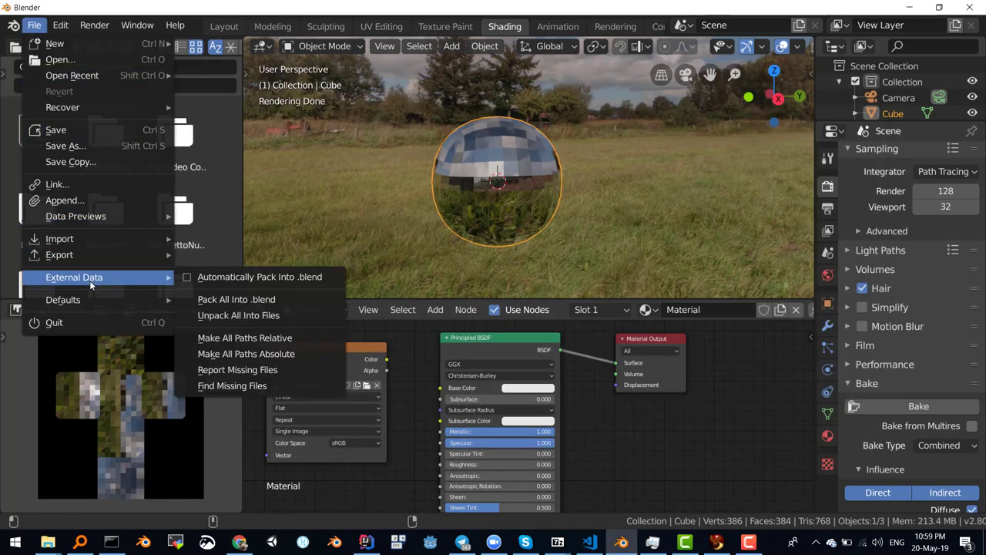
mouse_move(73, 276)
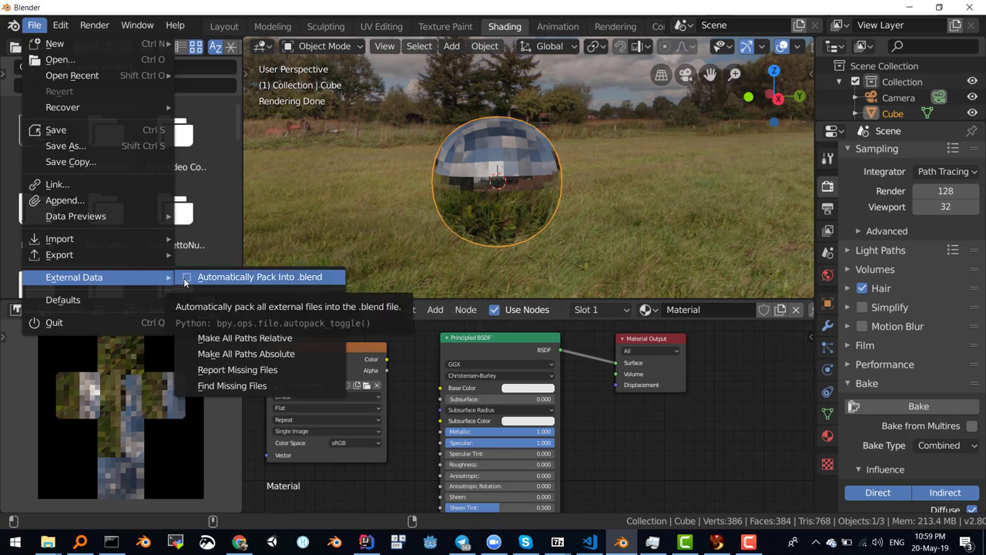
click(224, 298)
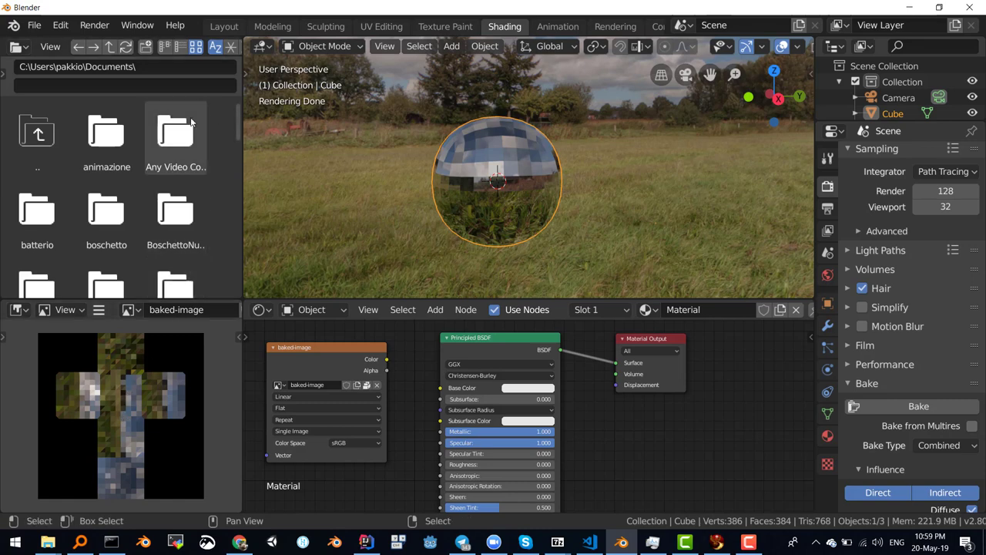
Save As in d:\blender, replacing 'untitled' with sfera-con-riflesso.blend
click(34, 25)
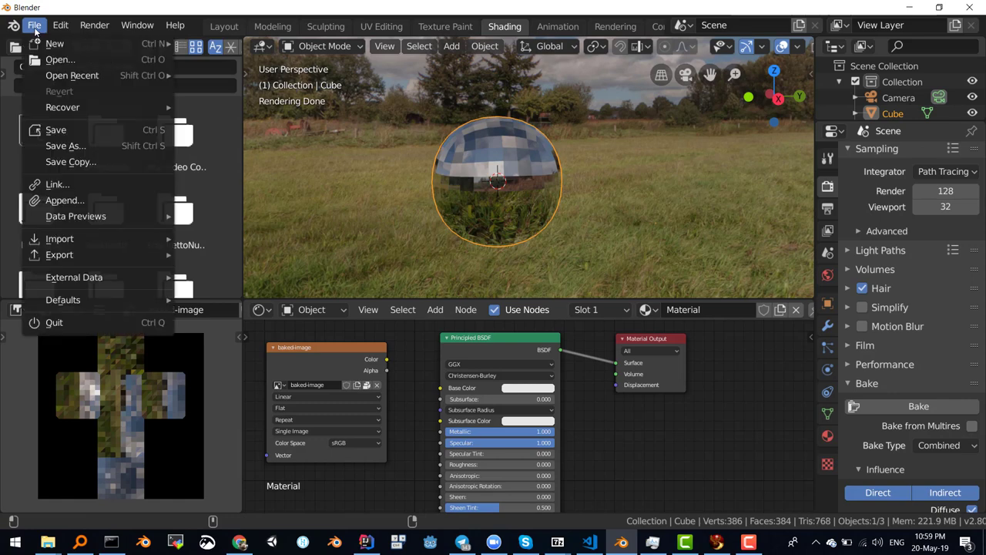
click(69, 146)
click(294, 67)
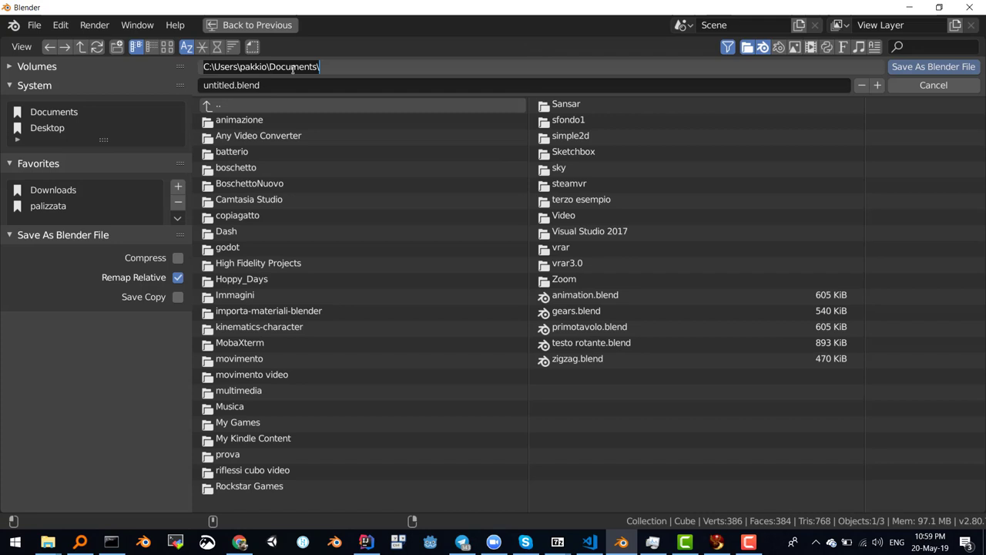
text(d:)
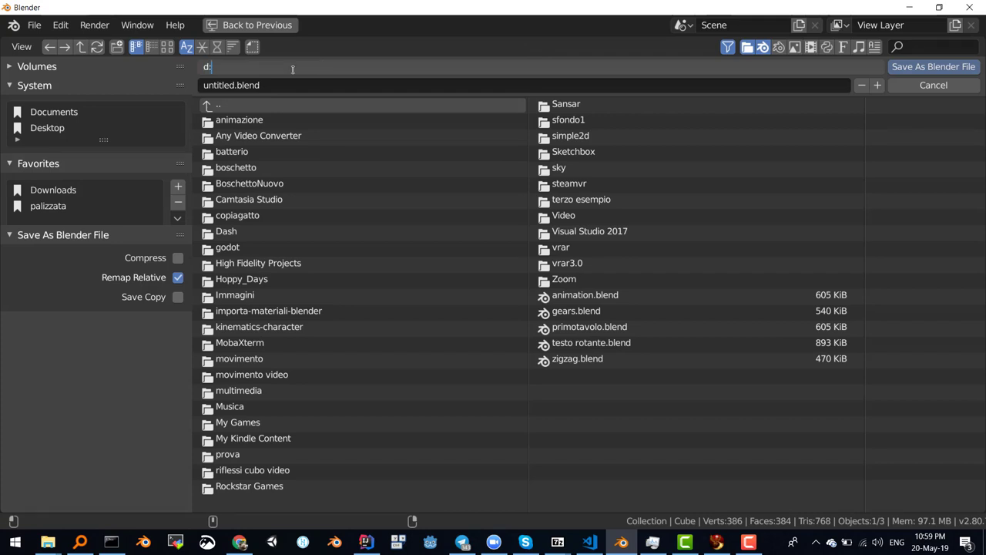
text(\blender)
key(Return)
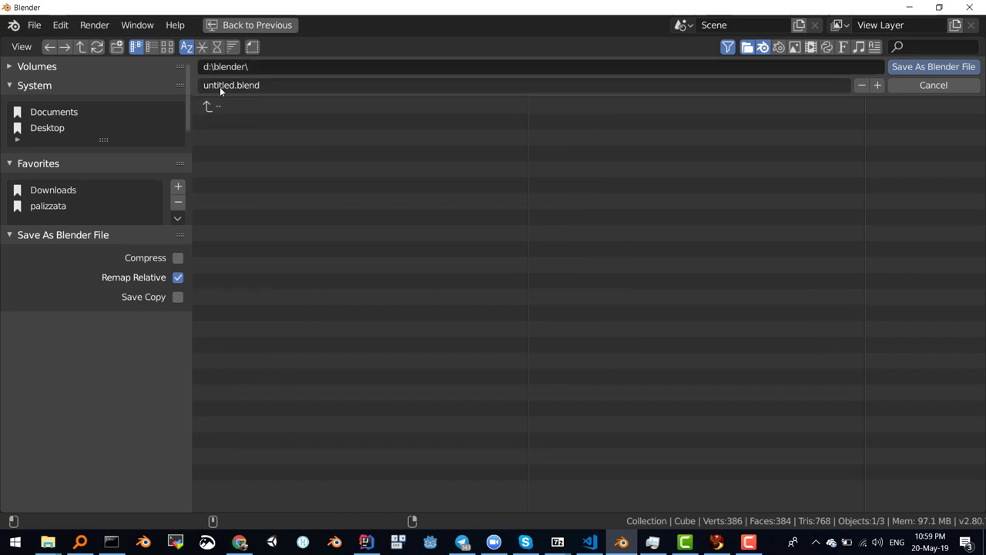
click(220, 86)
click(234, 87)
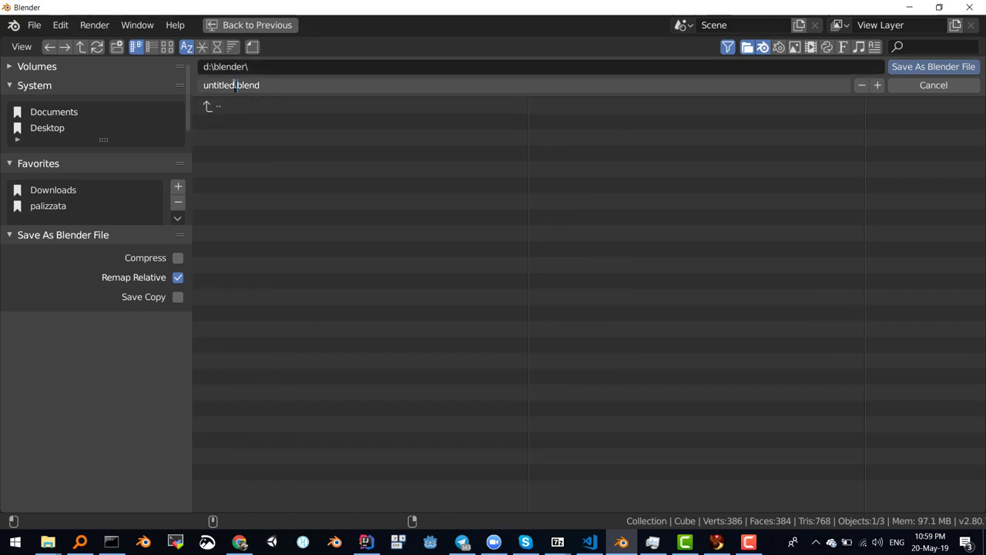
key(BackSpace)
key(BackSpace)
key(BackSpace)
key(BackSpace)
key(BackSpace)
key(BackSpace)
key(BackSpace)
text(sfera-c)
text(on-rifless)
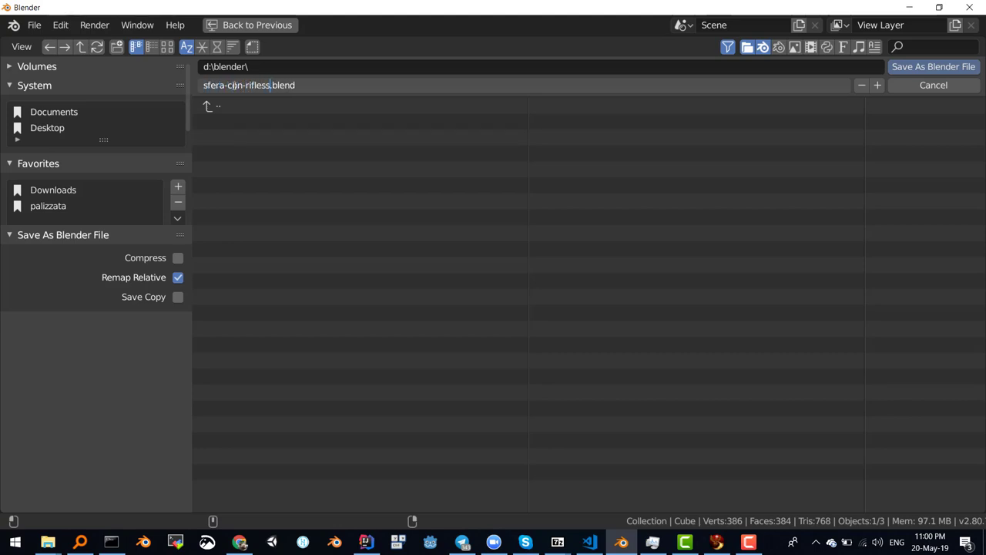
text(o)
key(Return)
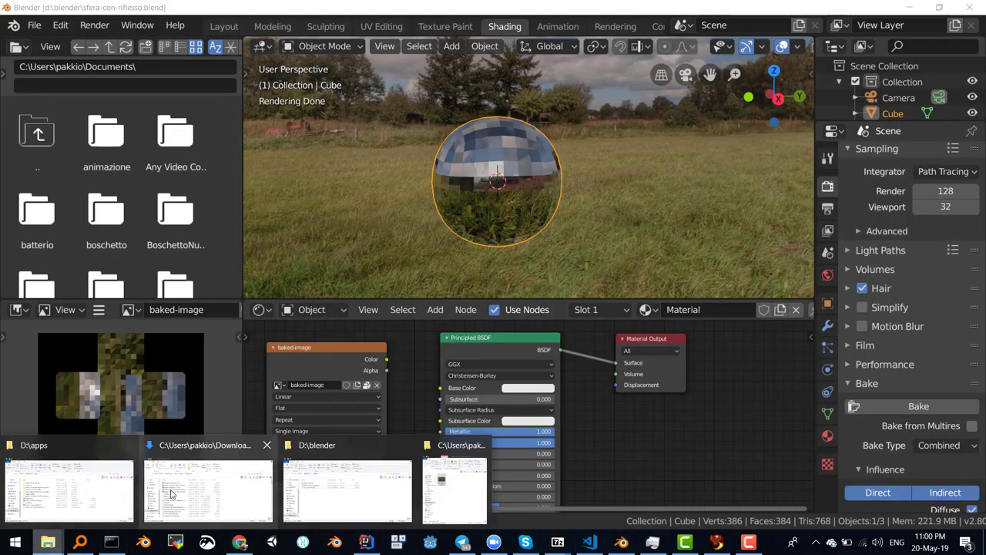
click(328, 482)
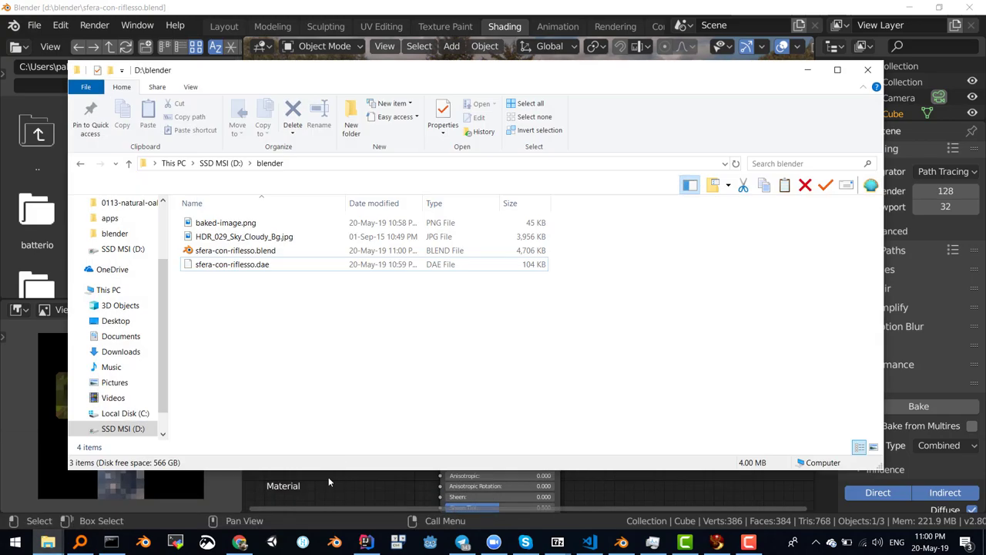
click(231, 251)
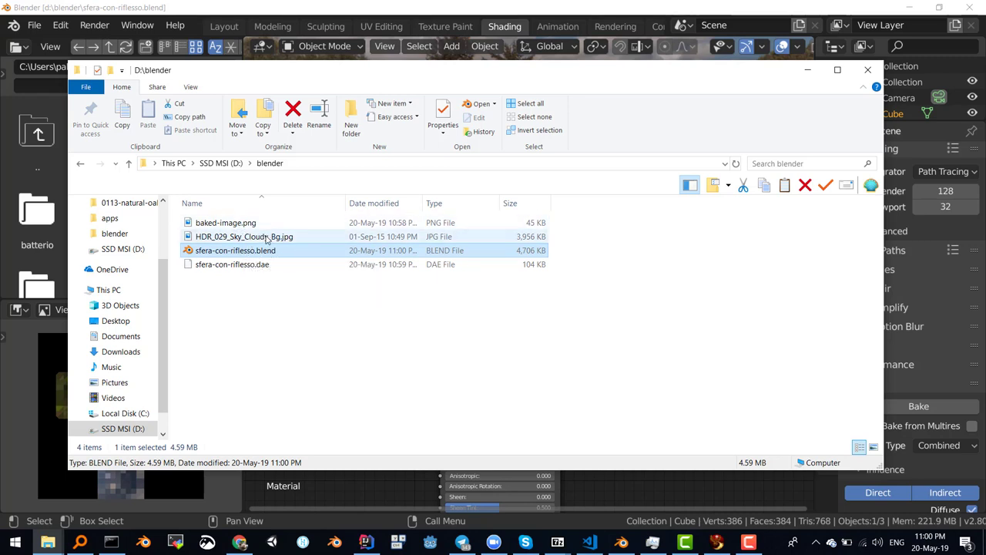
click(467, 241)
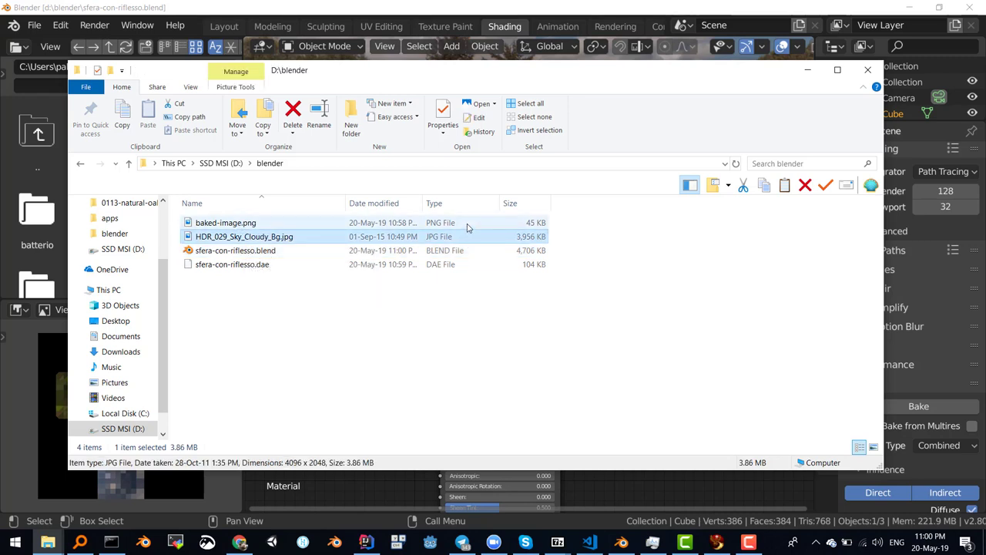
click(467, 225)
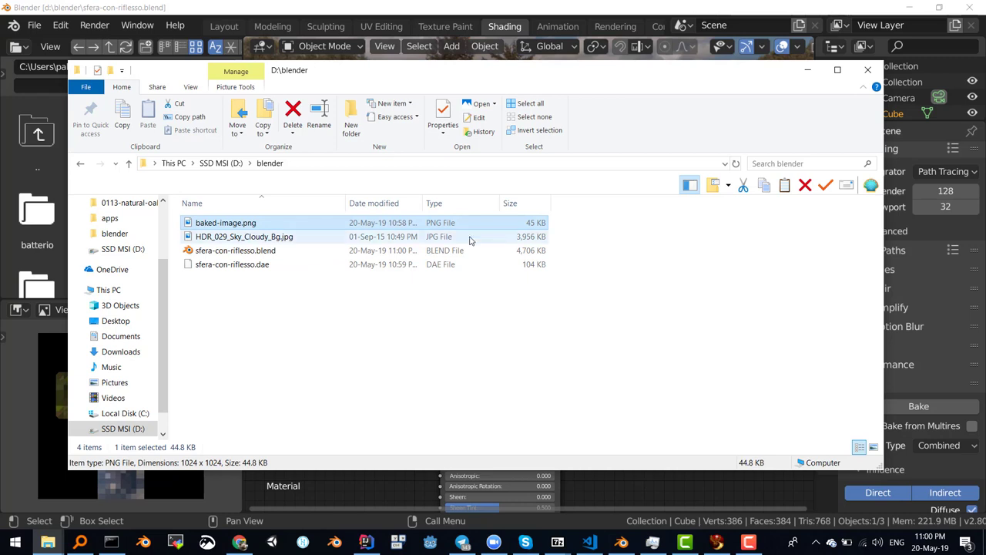
click(469, 239)
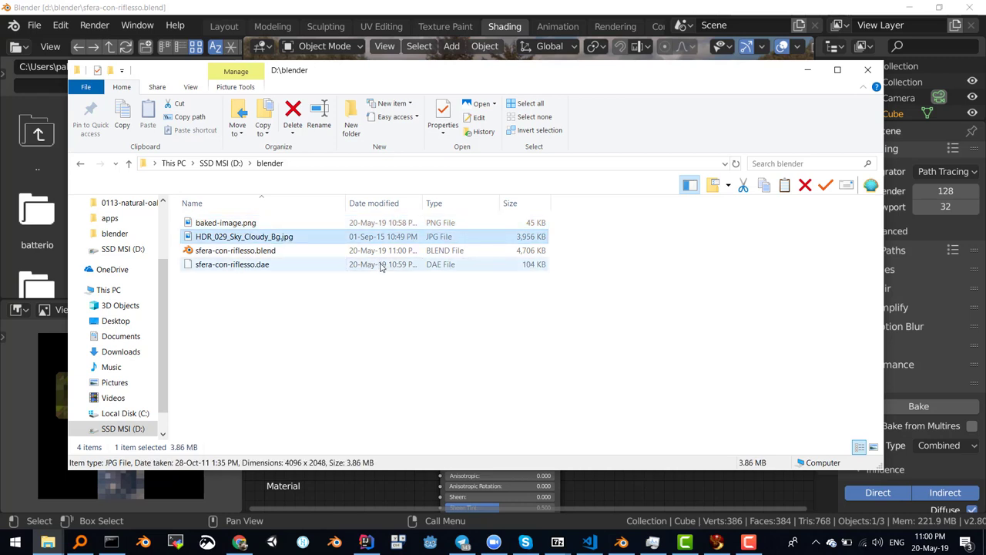
mouse_move(232, 265)
click(402, 254)
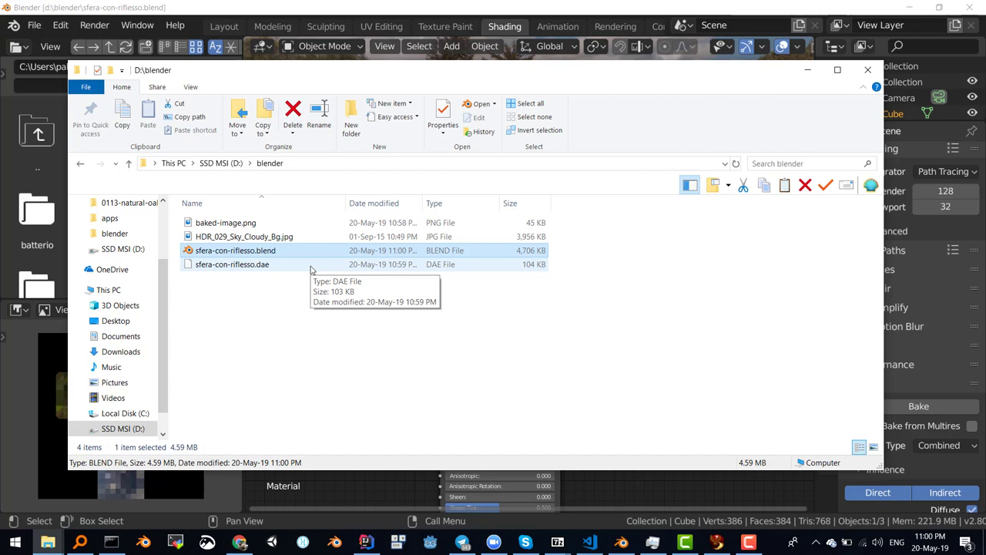
click(252, 267)
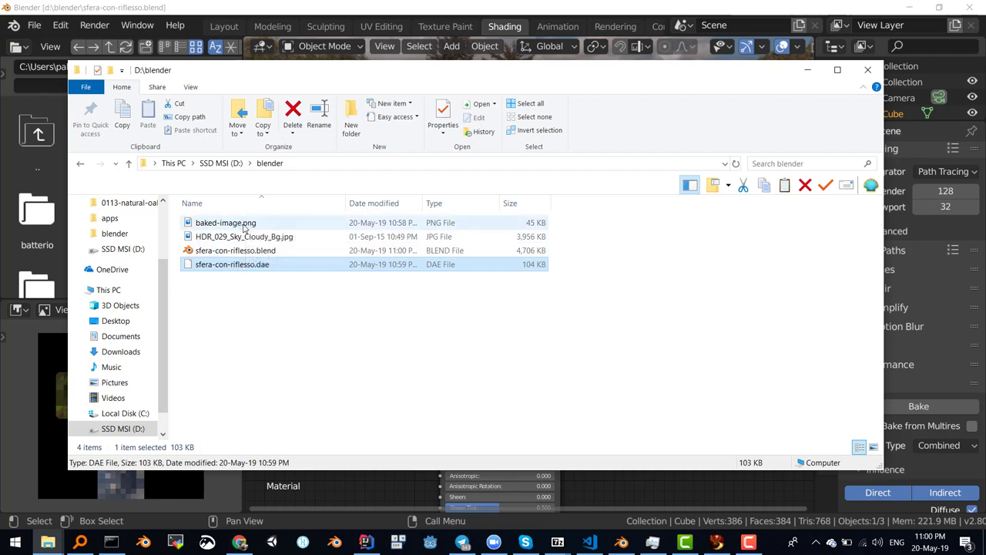
click(241, 287)
drag(338, 75, 335, 85)
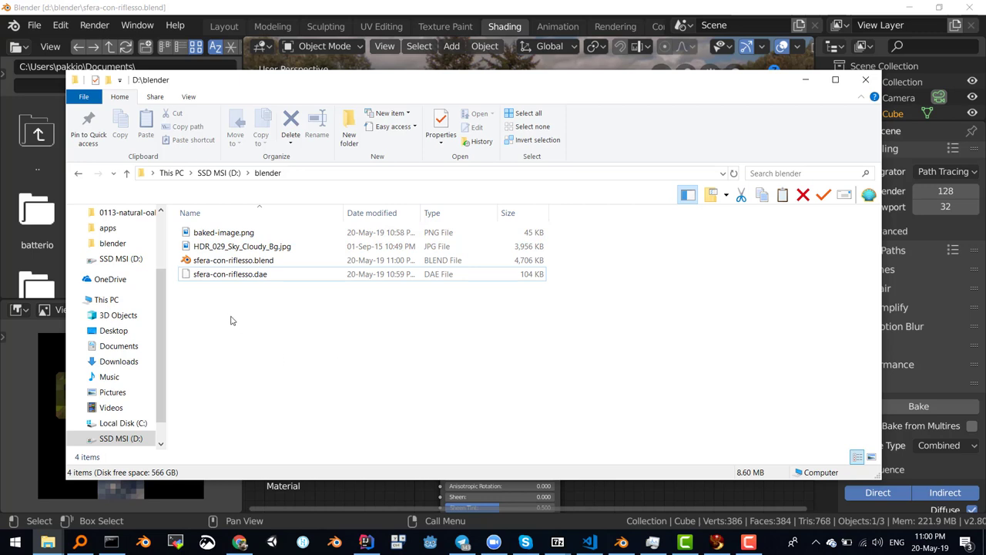
click(805, 85)
Apply Shade Smooth to the mirror sphere from its object context menu
scroll(513, 155, up, 1)
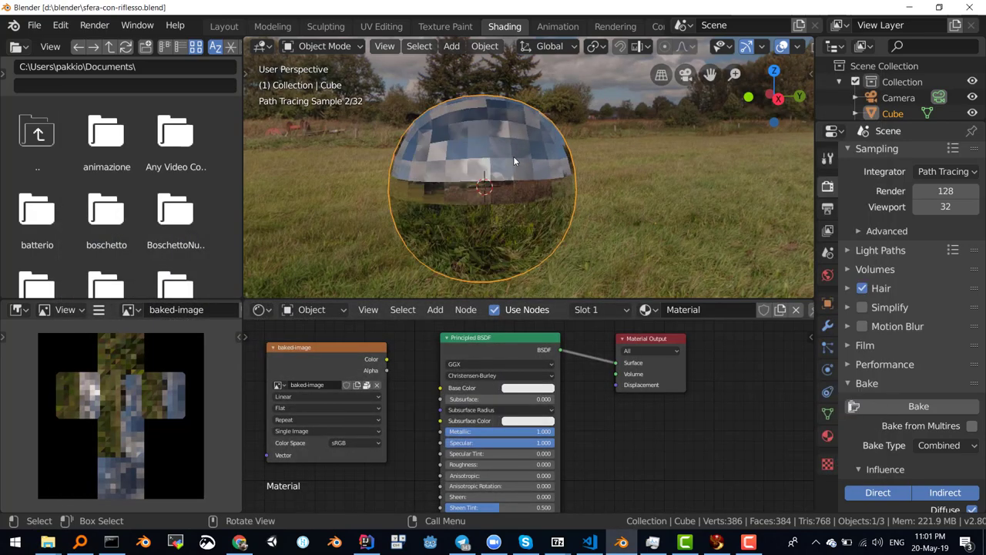
mouse_move(507, 174)
middle_down()
mouse_move(500, 185)
mouse_move(512, 184)
middle_up()
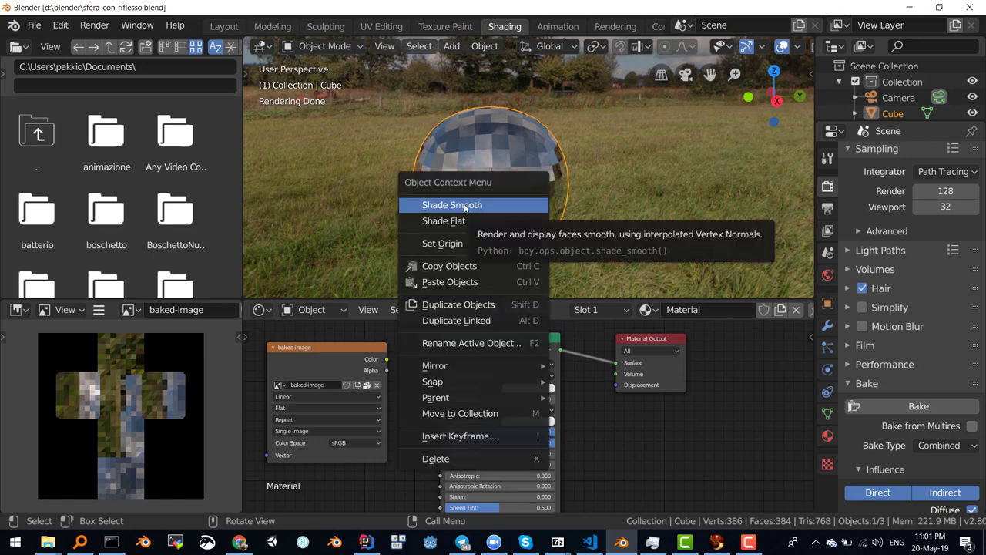
click(462, 205)
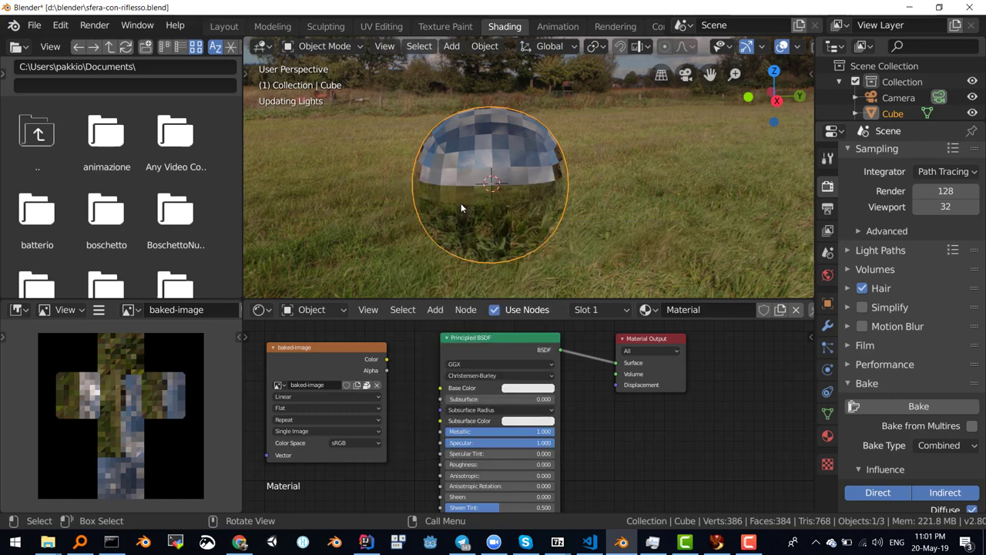
mouse_move(491, 198)
middle_down()
mouse_move(518, 221)
mouse_move(510, 131)
mouse_move(490, 197)
middle_up()
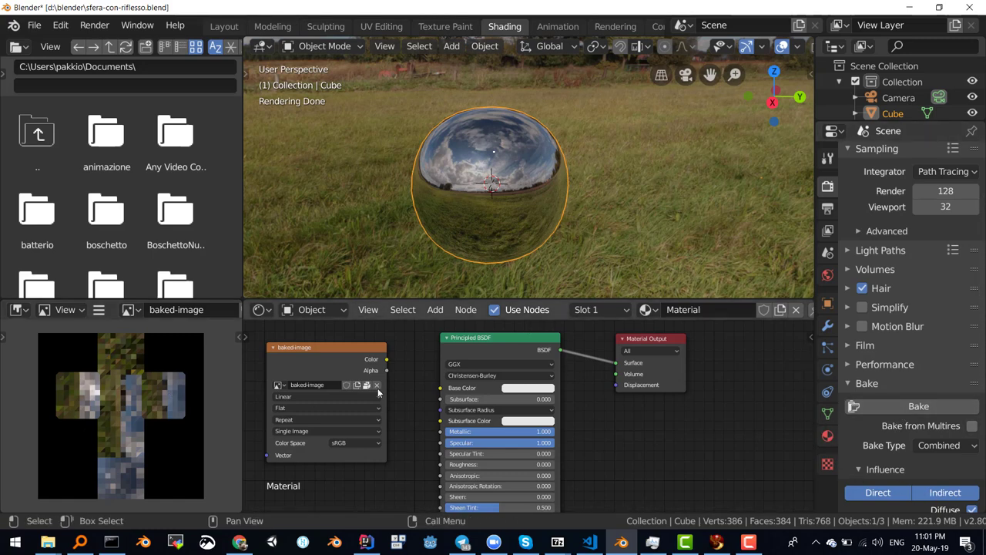
Make the baked-image texture node the bake target and bake the reflection again
click(321, 346)
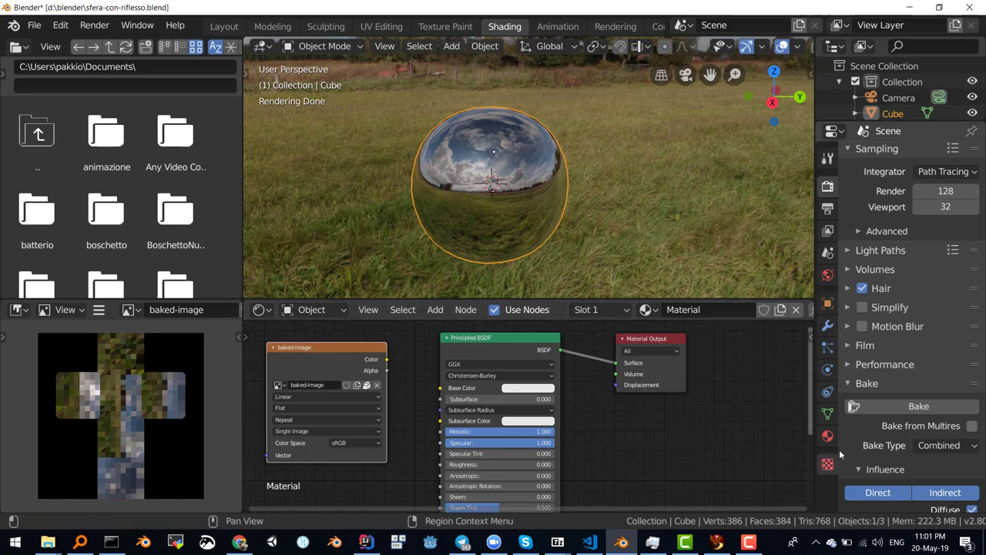
click(925, 409)
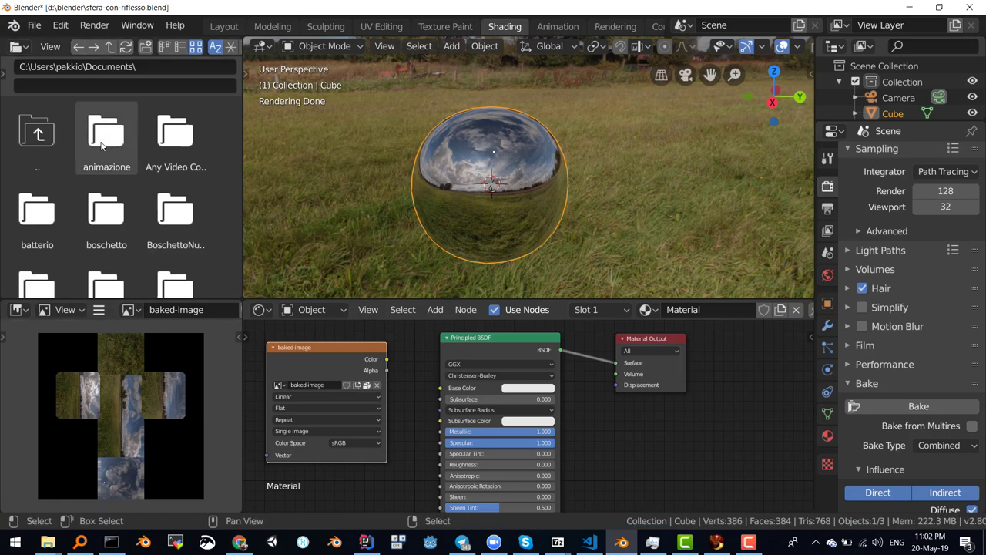
Create a new folder named sfera-non-smooth in D:\blender
click(48, 542)
click(339, 496)
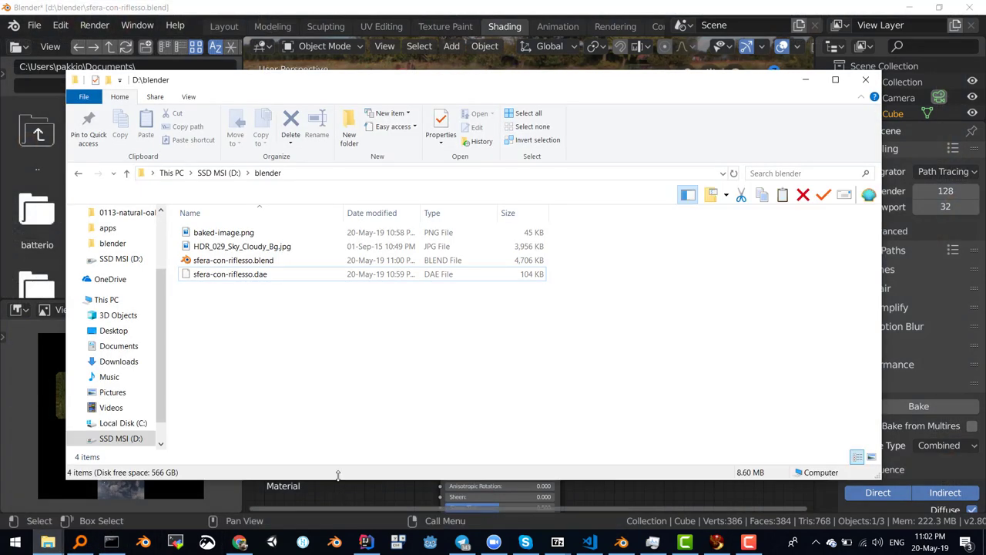
right_click(249, 313)
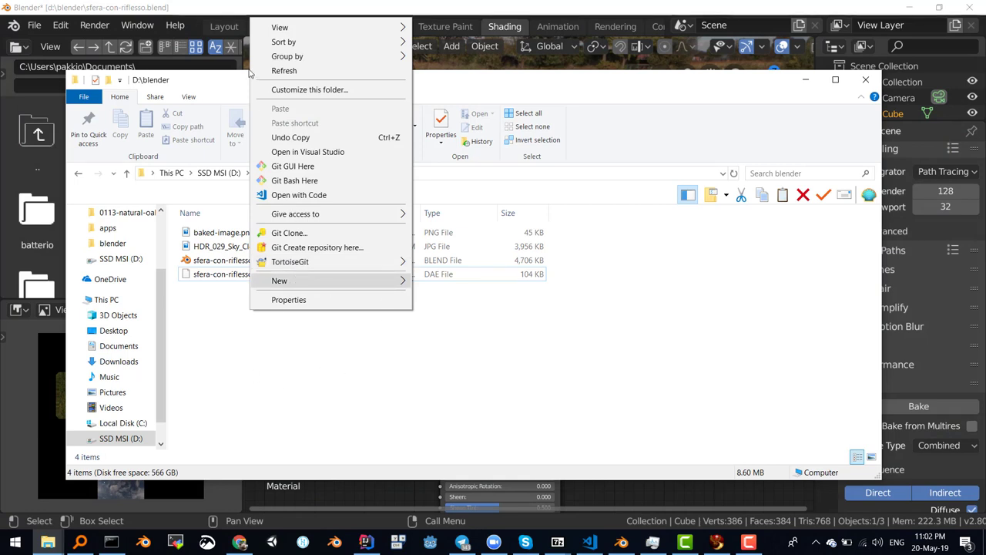
click(256, 401)
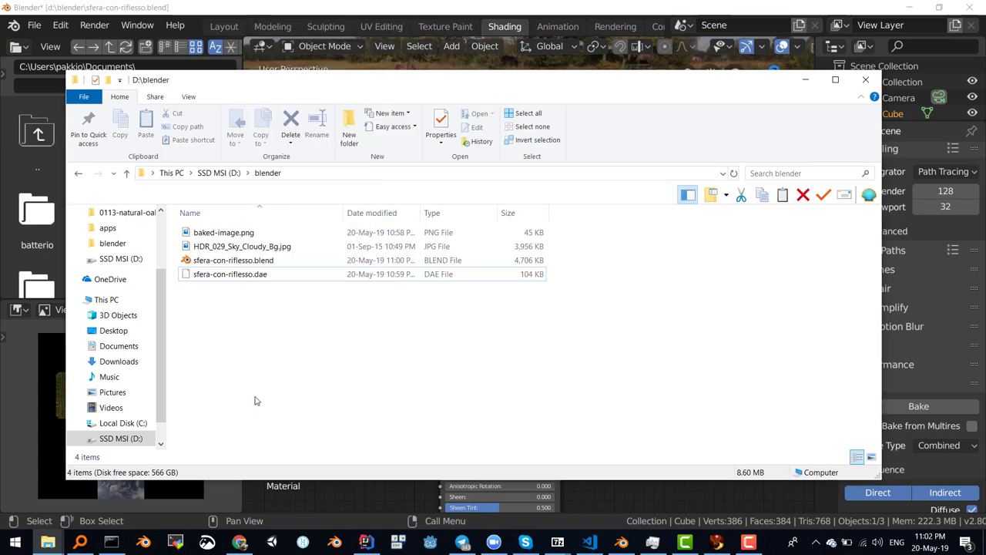
click(349, 127)
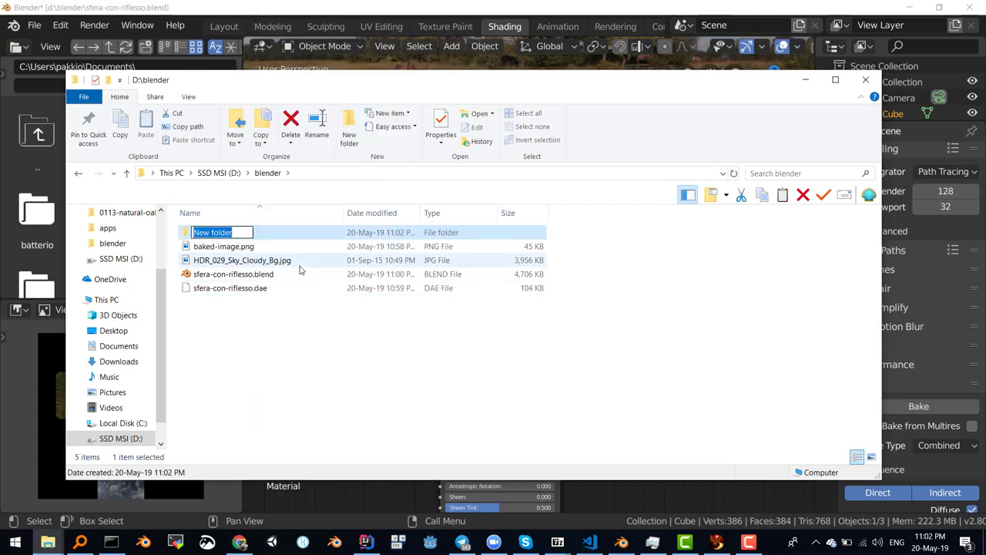
text(s)
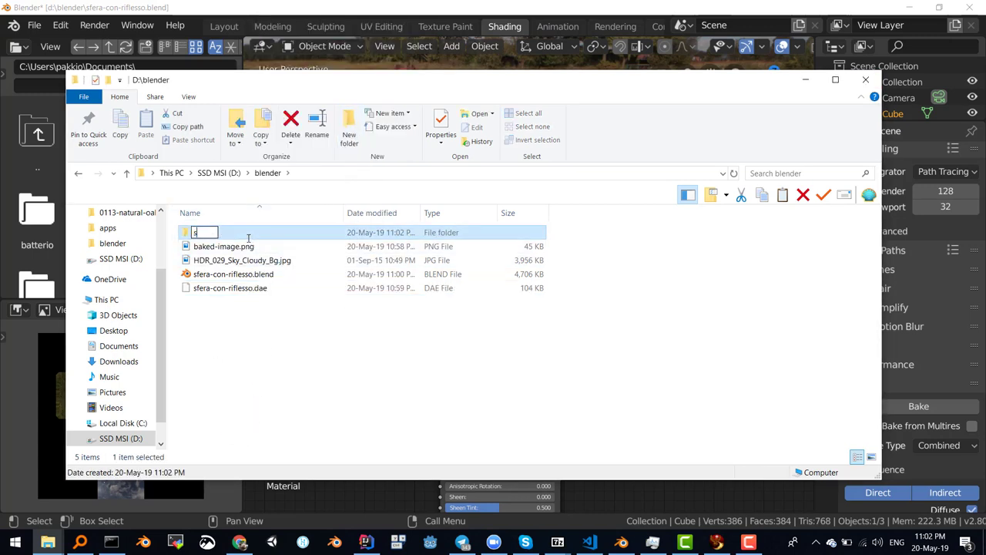
text(fera-)
text(non-smoo)
text(th)
key(Return)
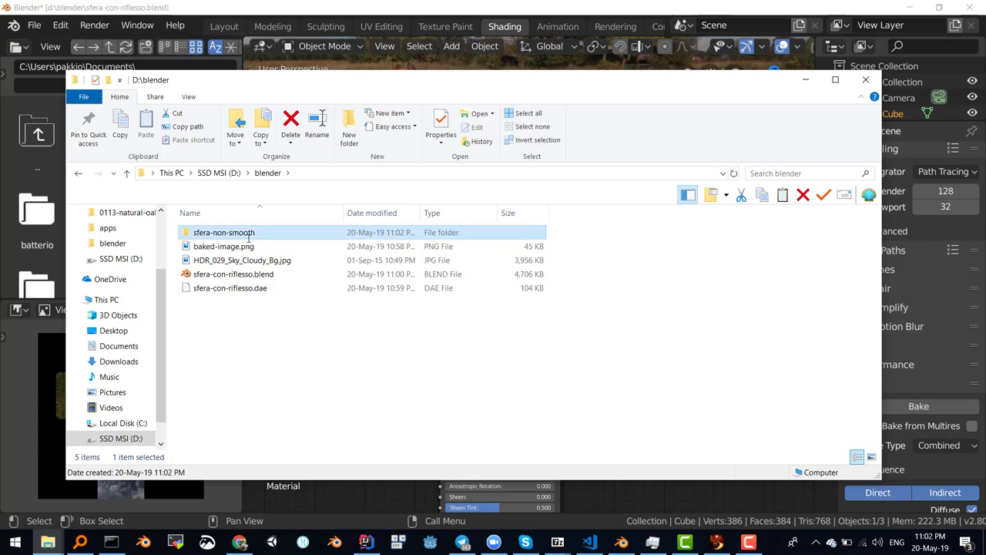
Move baked-image.png, the .blend and the .dae files into sfera-non-smooth
click(222, 248)
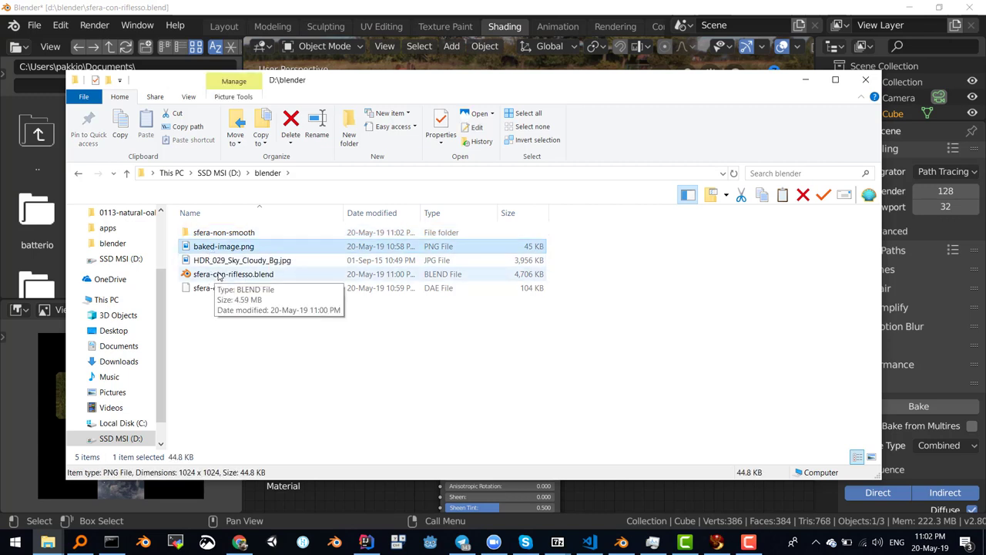
ctrl+click(221, 275)
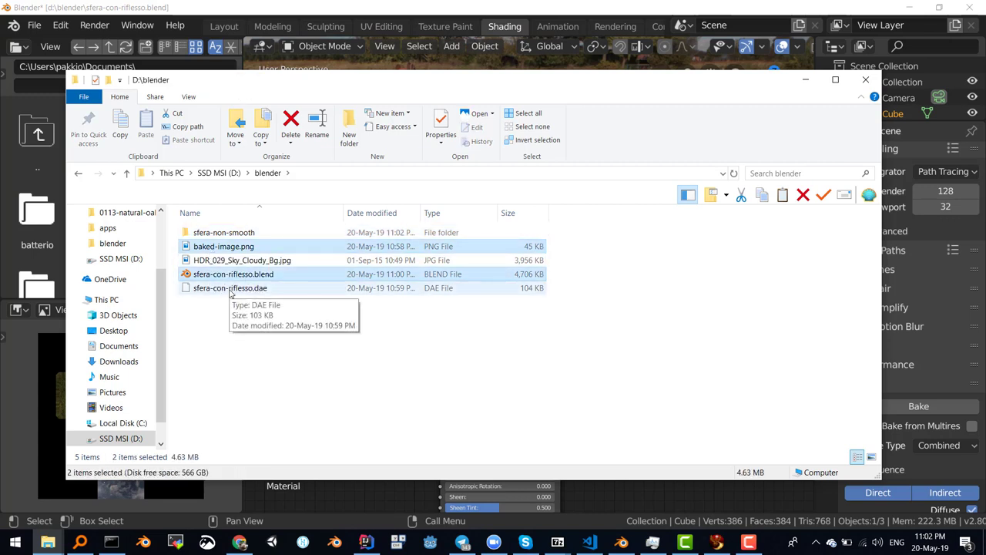
ctrl+click(229, 291)
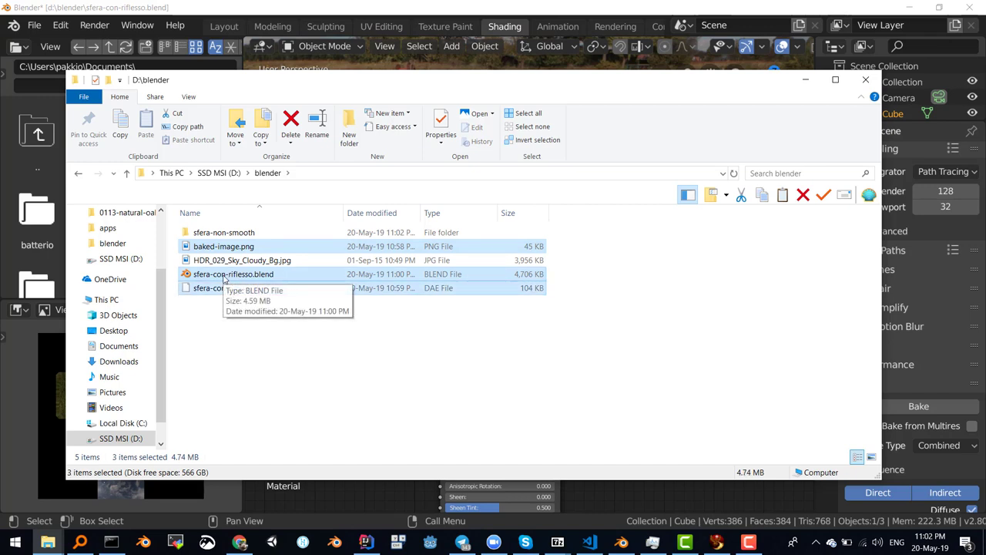
drag(225, 276, 232, 234)
Create a second folder named sfera-smooth, then return to Blender
right_click(226, 277)
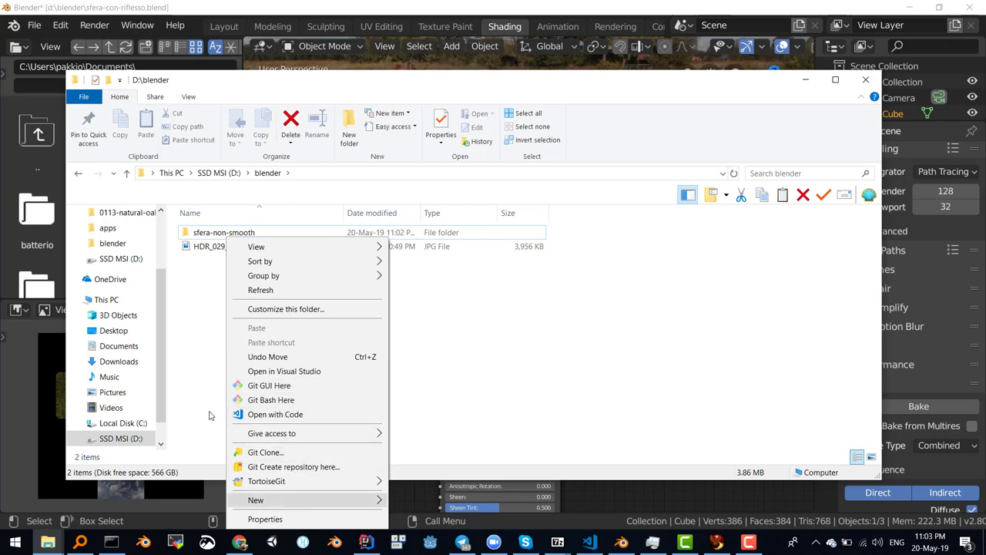
click(359, 131)
click(353, 129)
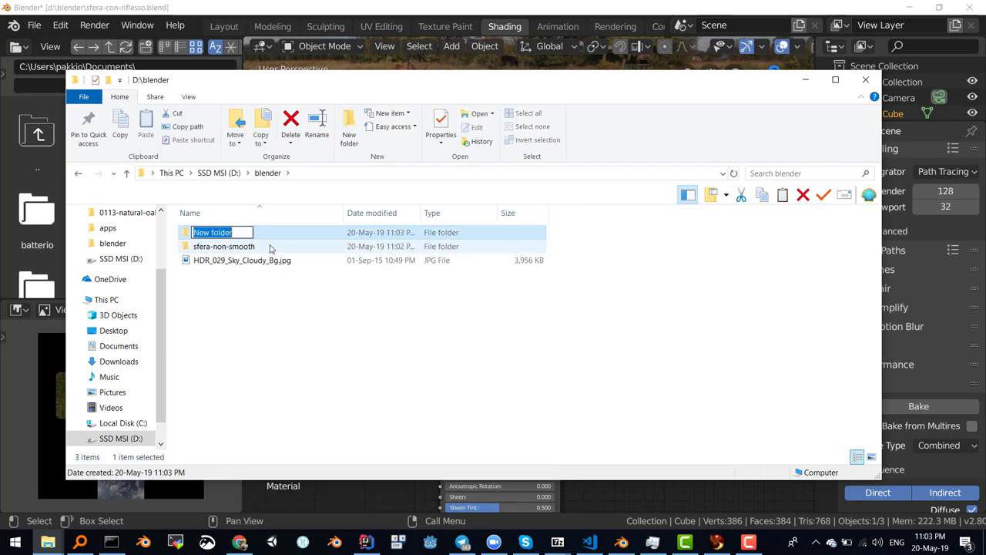
text(sf)
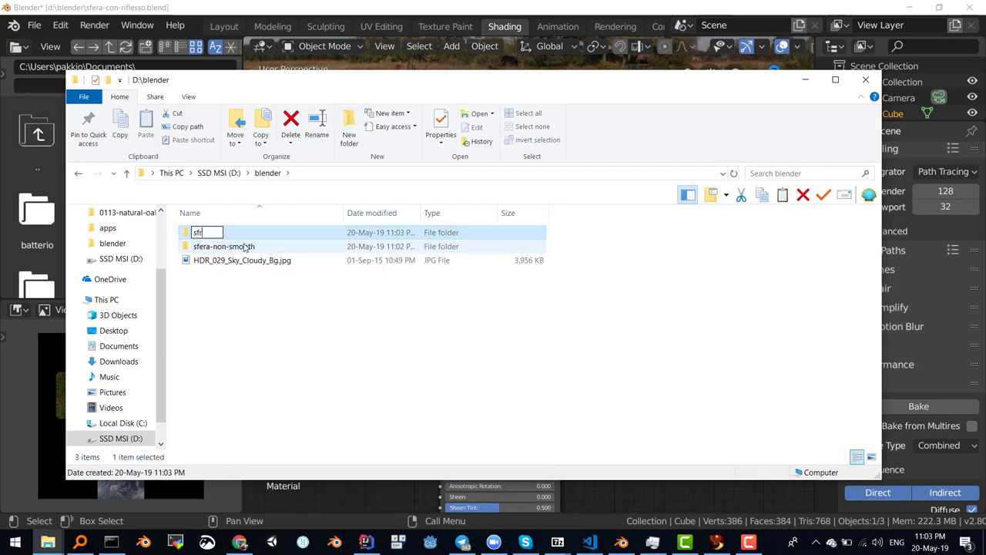
text(r)
key(BackSpace)
text(era)
text(-smooth)
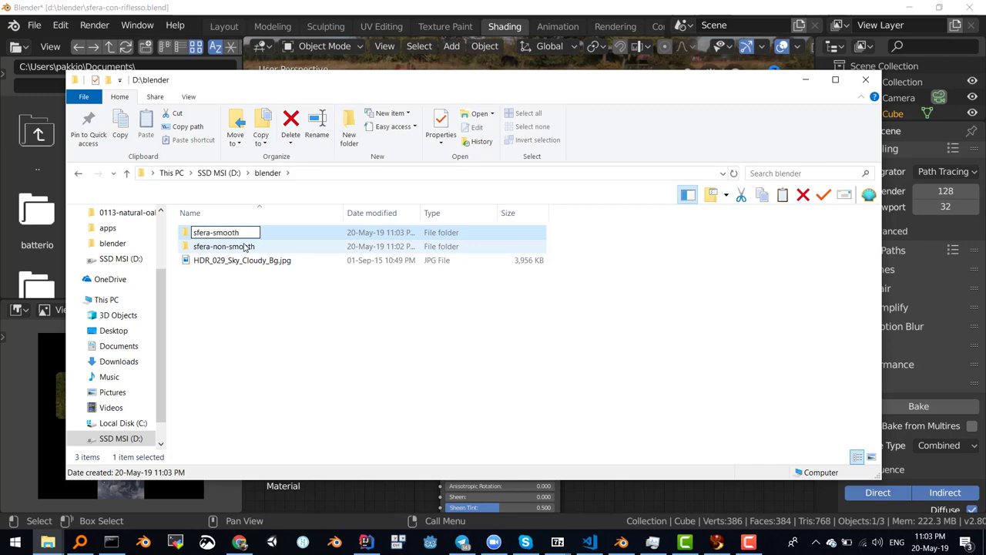
key(Return)
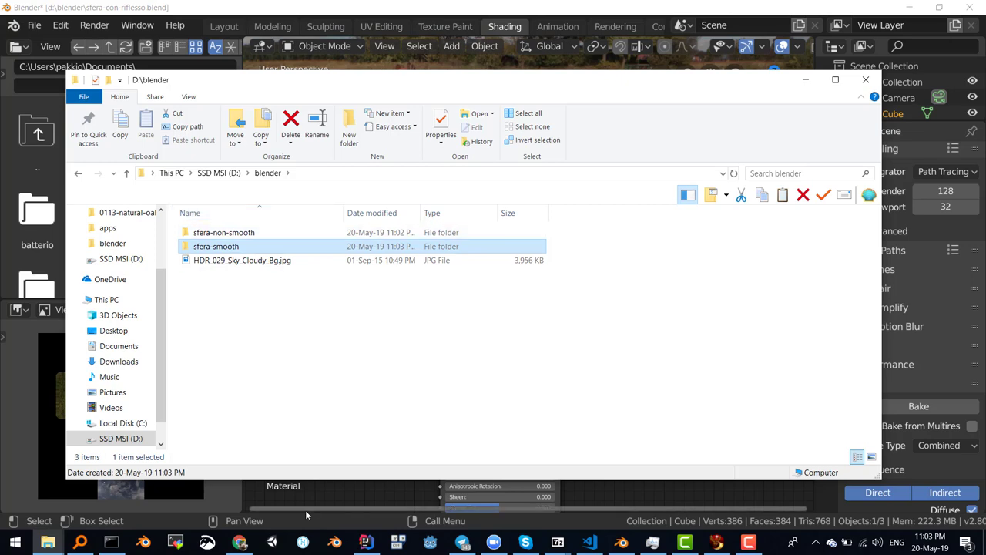
click(228, 503)
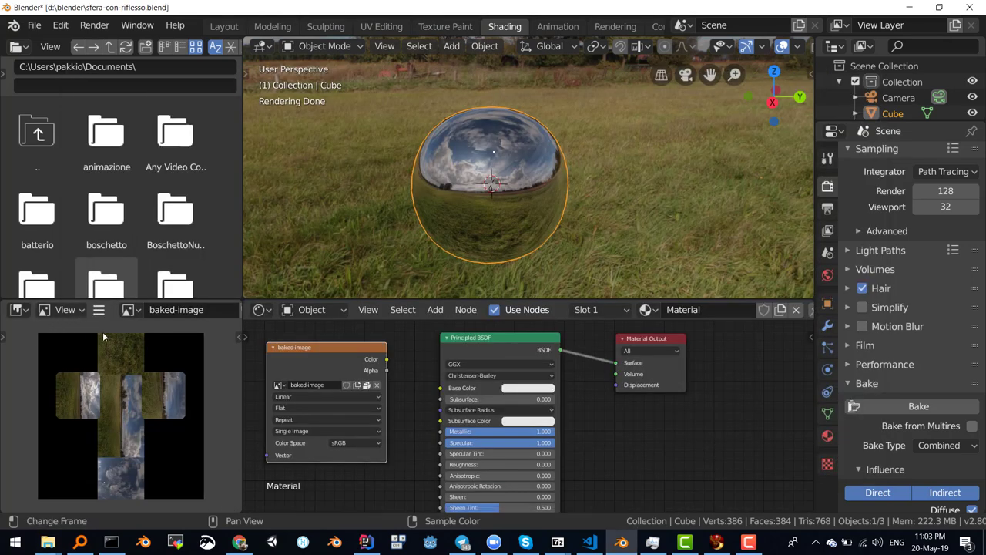
Save the baked texture as baked-image-smooth.png inside the sfera-smooth folder
click(98, 309)
mouse_move(129, 344)
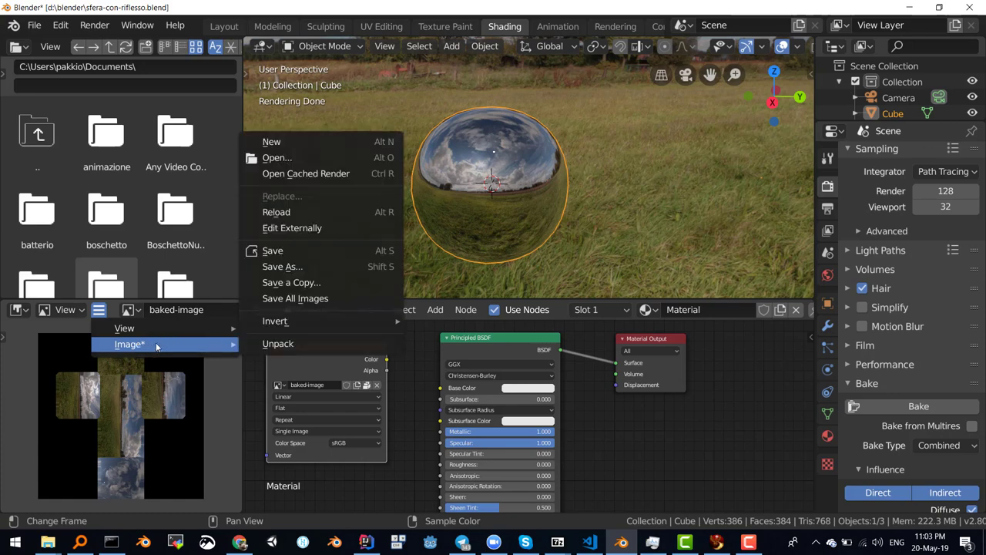
click(299, 267)
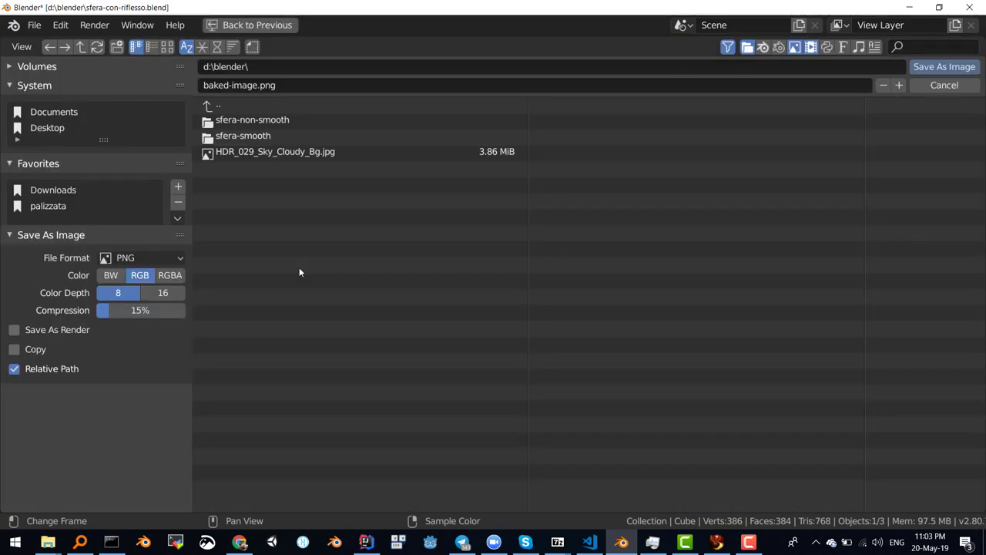
double_click(251, 137)
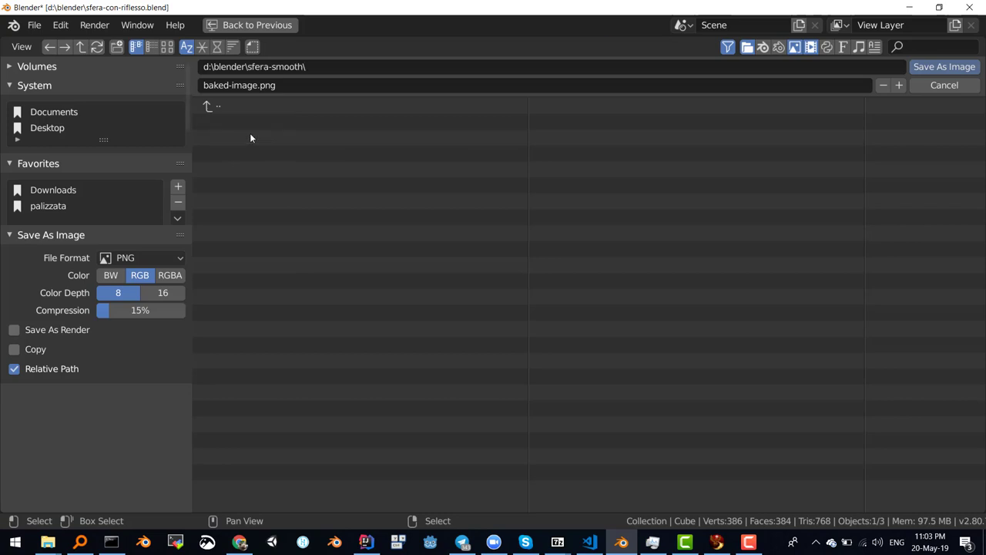
click(255, 87)
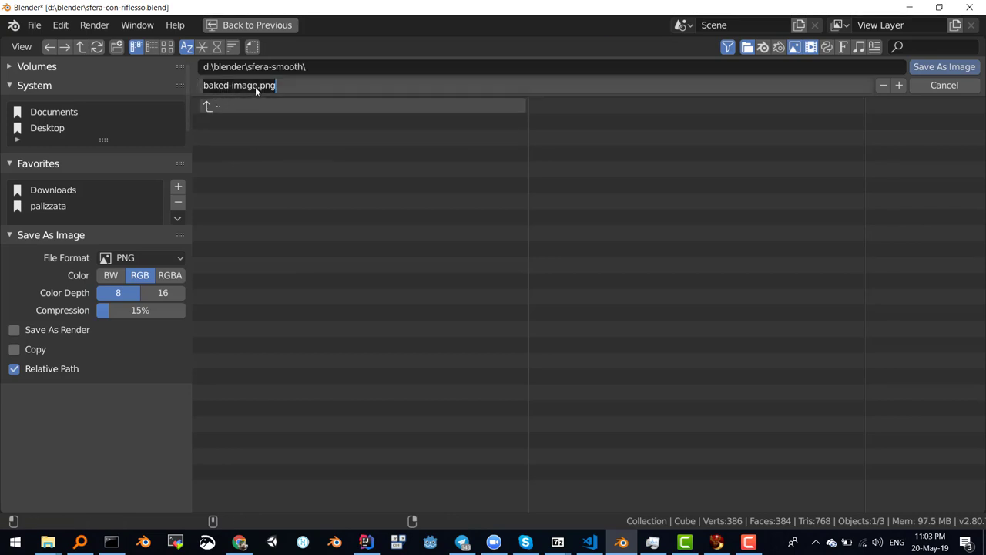
click(258, 87)
text(-smooth)
key(Return)
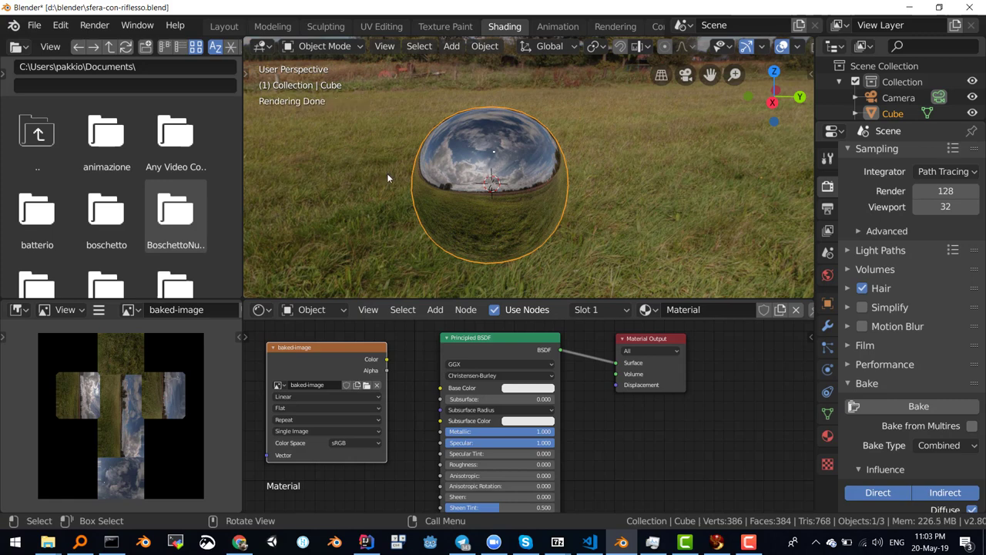
Open Save As for the project, navigate into sfera-smooth, then cancel
click(34, 25)
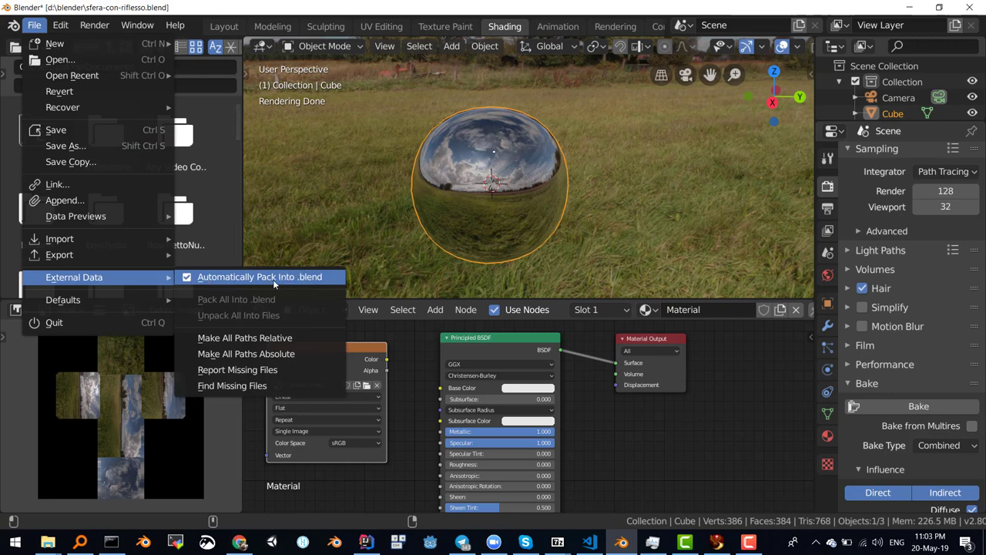
click(77, 145)
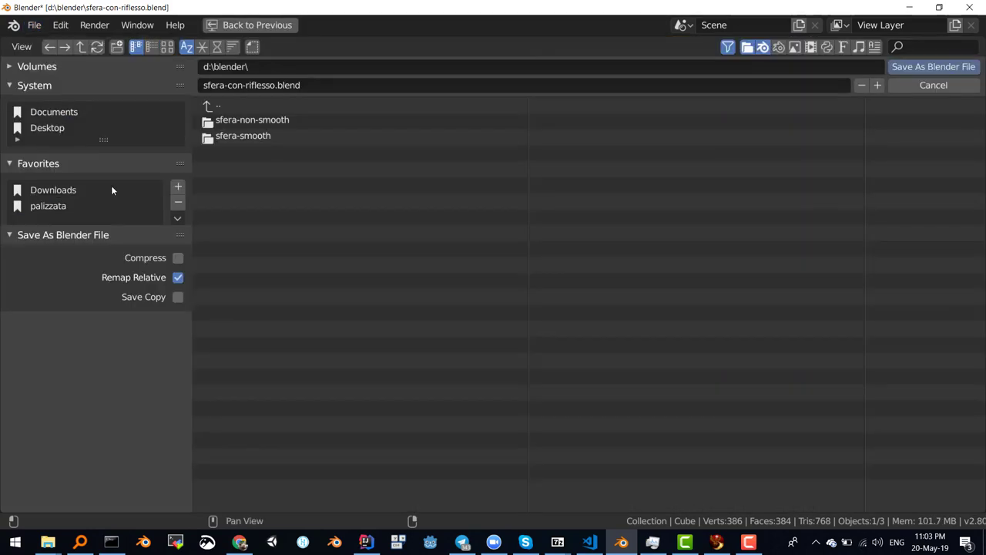
double_click(245, 137)
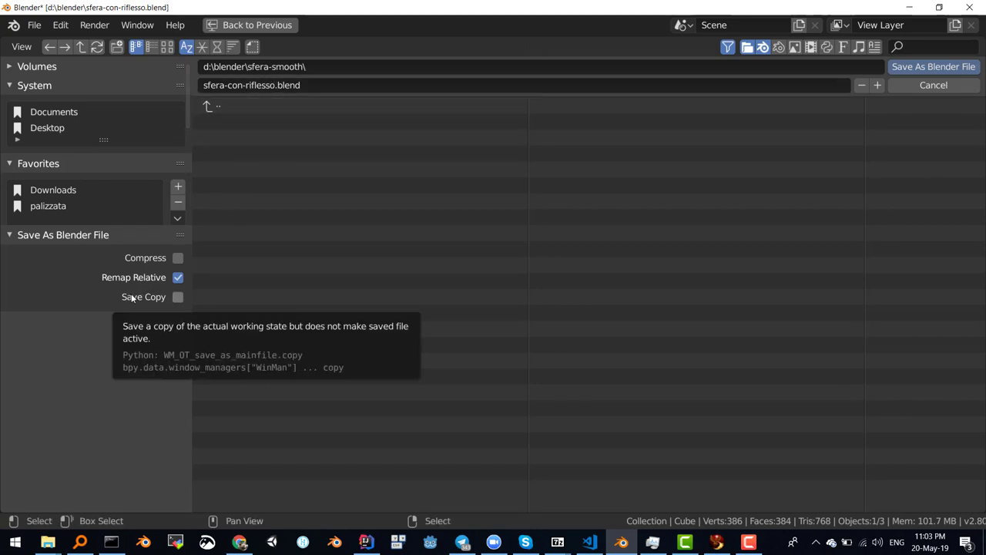
key(Escape)
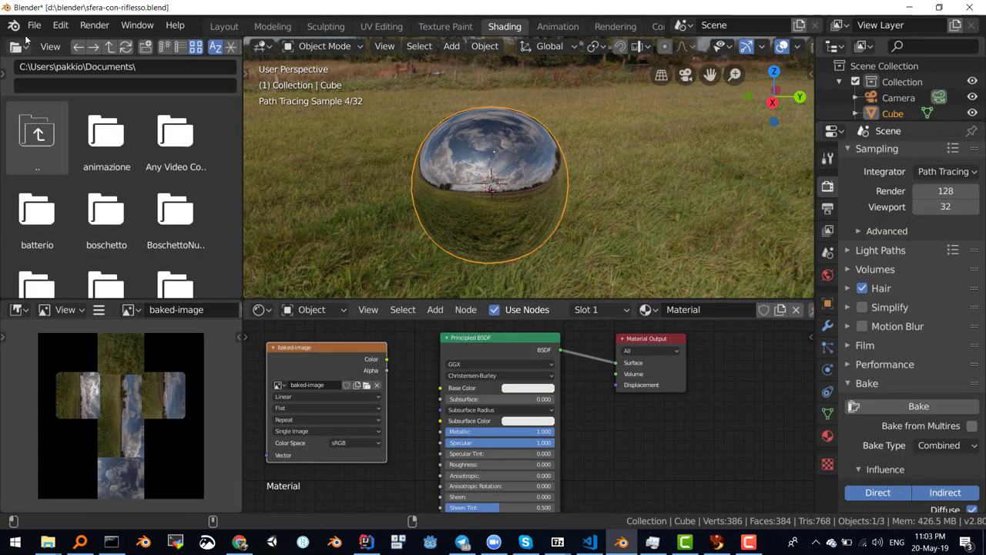
Export COLLADA with the Sl+Open Sim Static preset to sfera-smooth as sfera-con-riflesso-smooth.dae
click(34, 24)
mouse_move(59, 255)
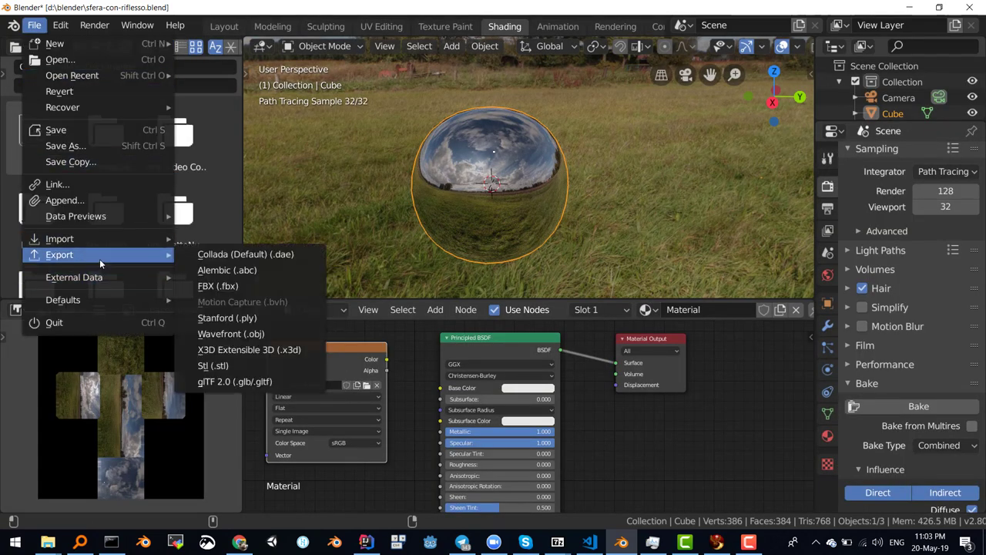
click(266, 255)
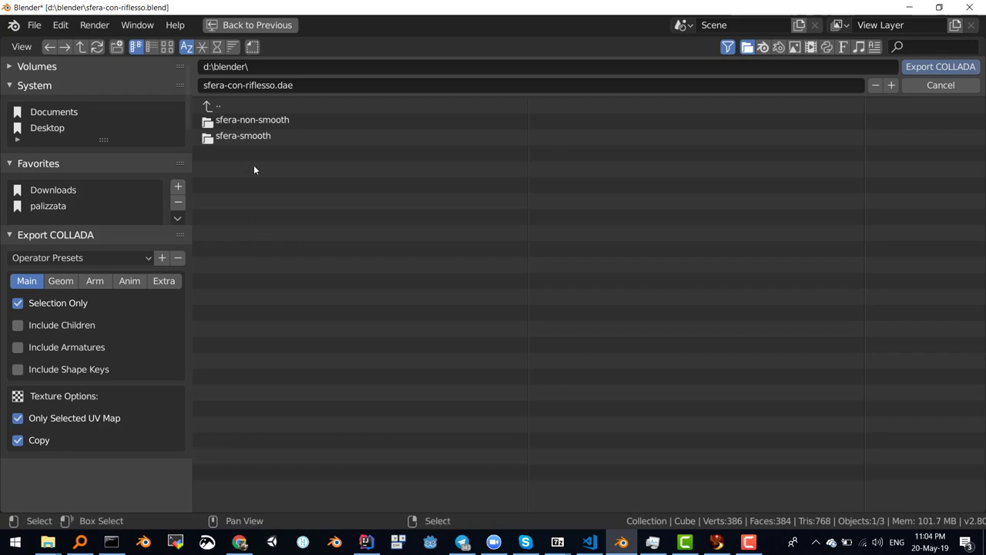
click(246, 135)
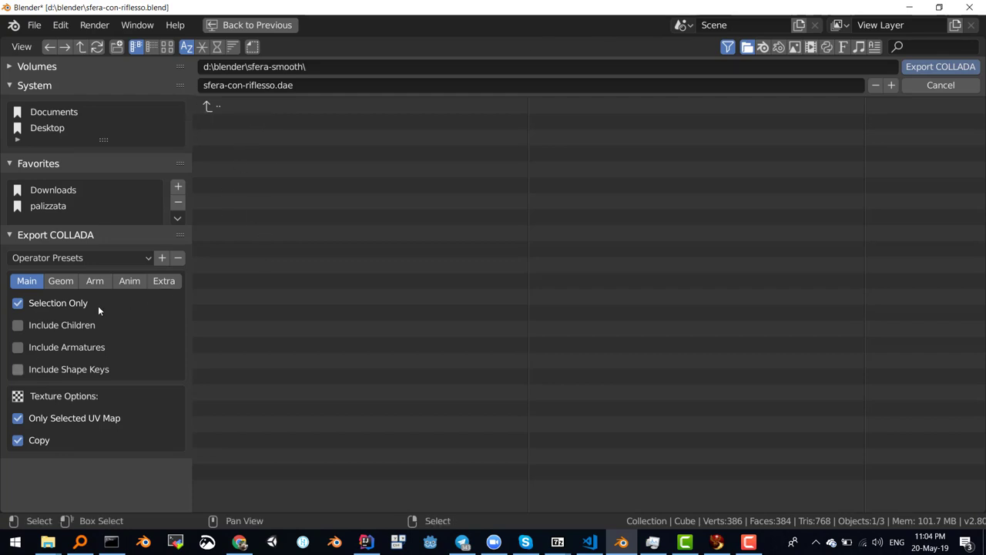
click(109, 261)
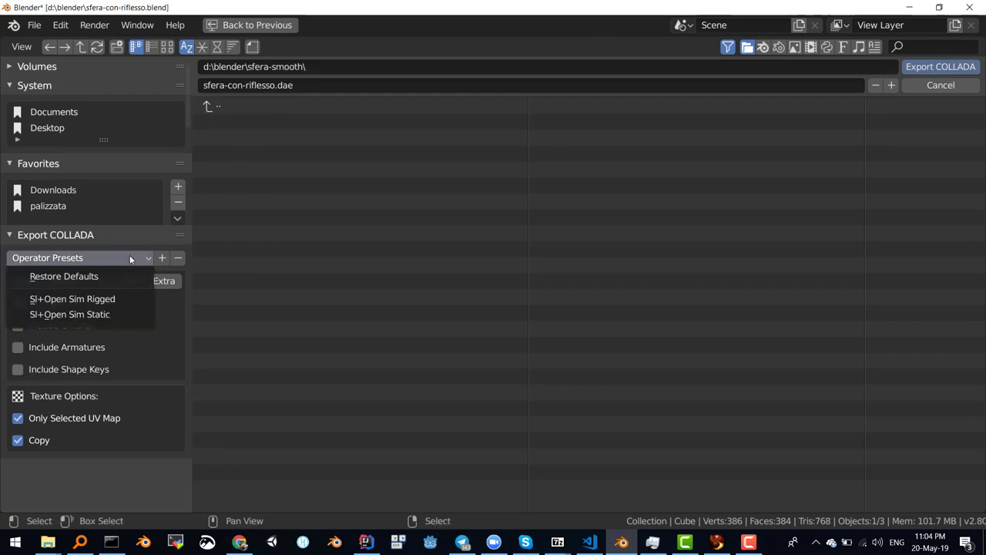
click(104, 314)
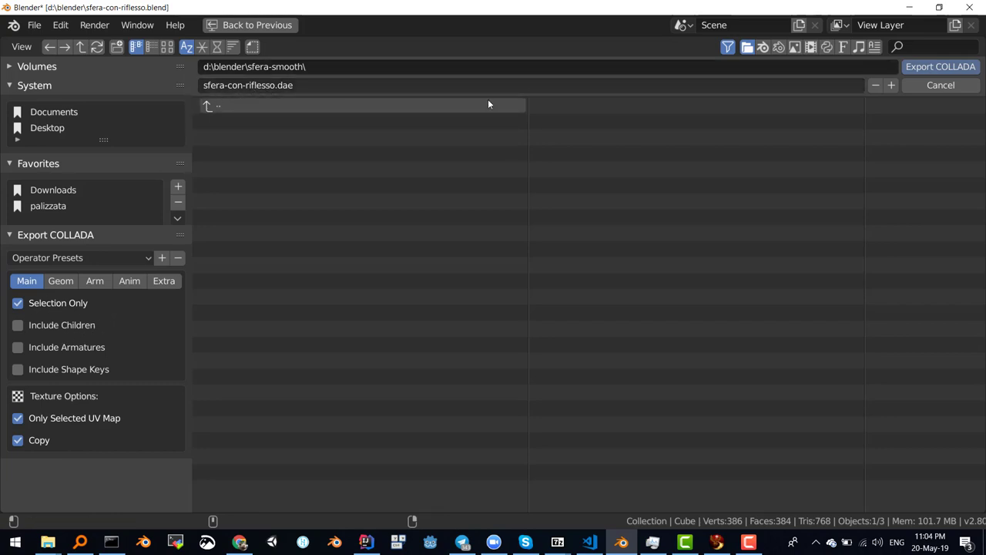
click(273, 84)
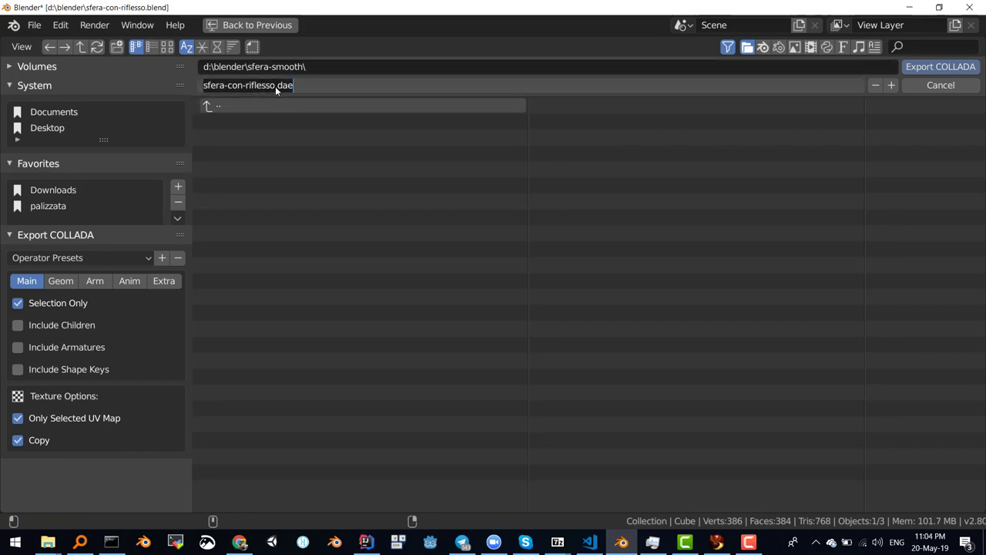
click(275, 86)
text(-smoot)
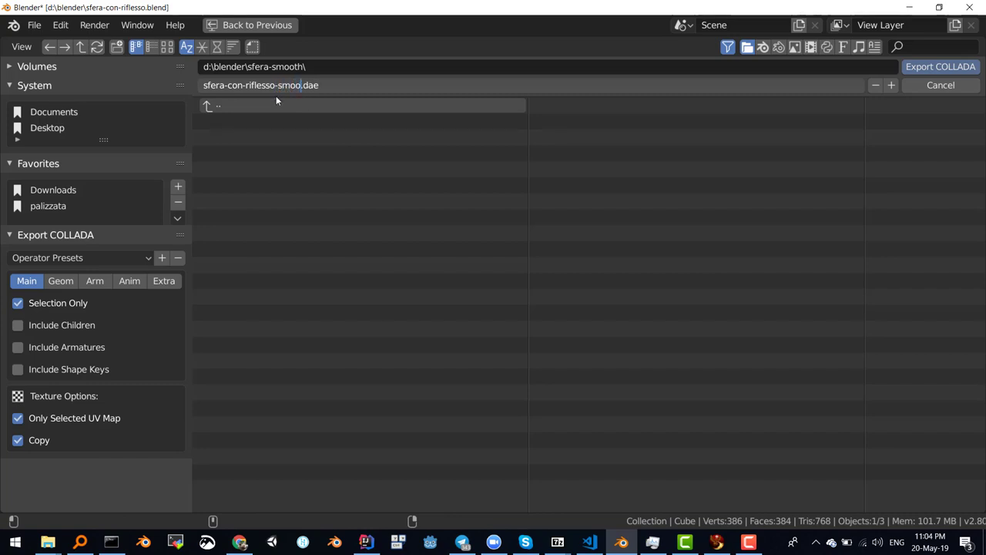
text(h)
key(Return)
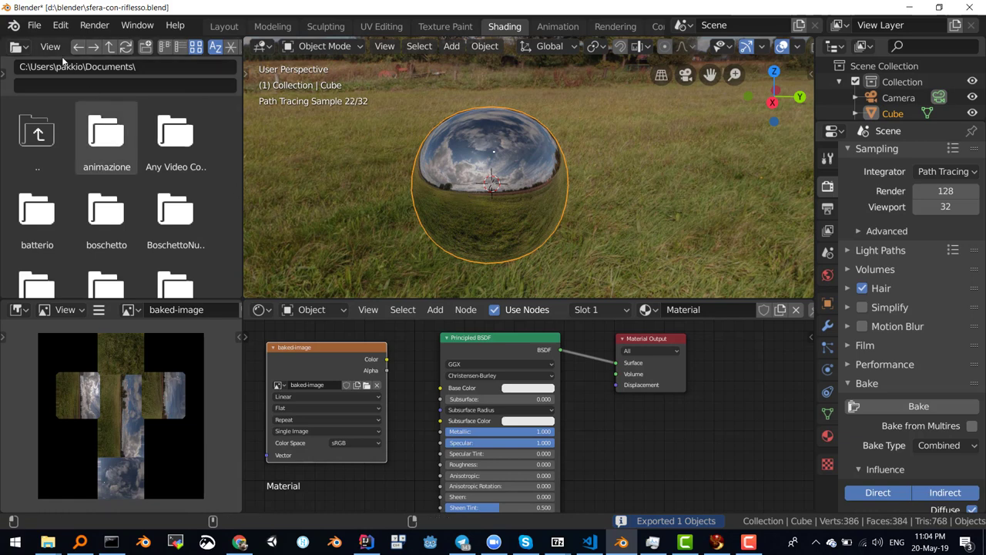
Save As into d:\blender\sfera-smooth, naming the project sfera-con-riflesso-smooth.blend
click(37, 28)
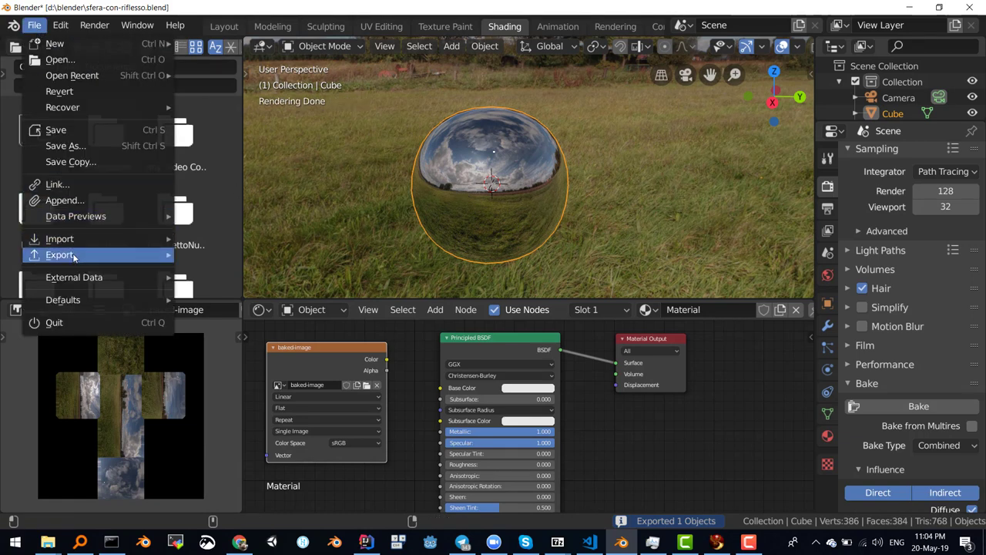
click(75, 145)
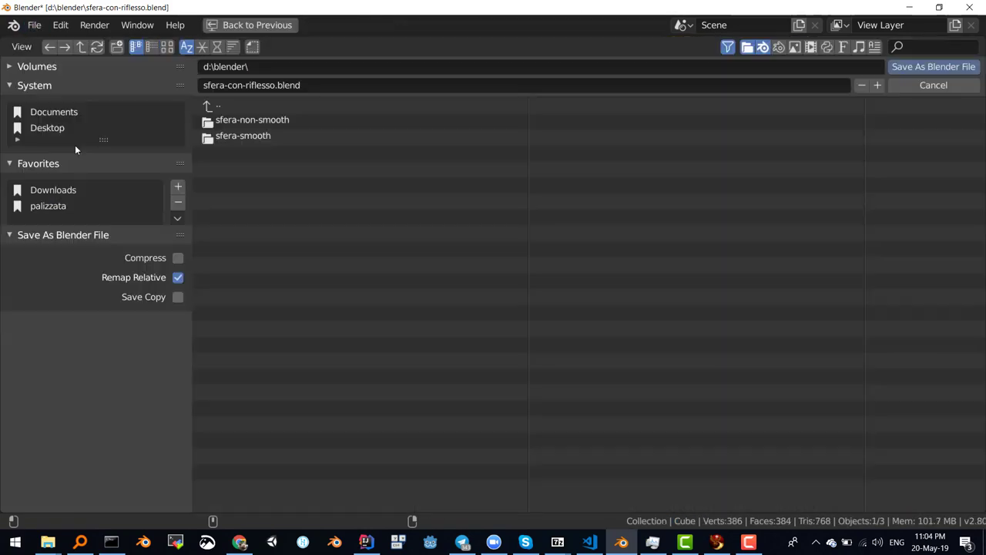
click(242, 136)
click(273, 86)
click(275, 85)
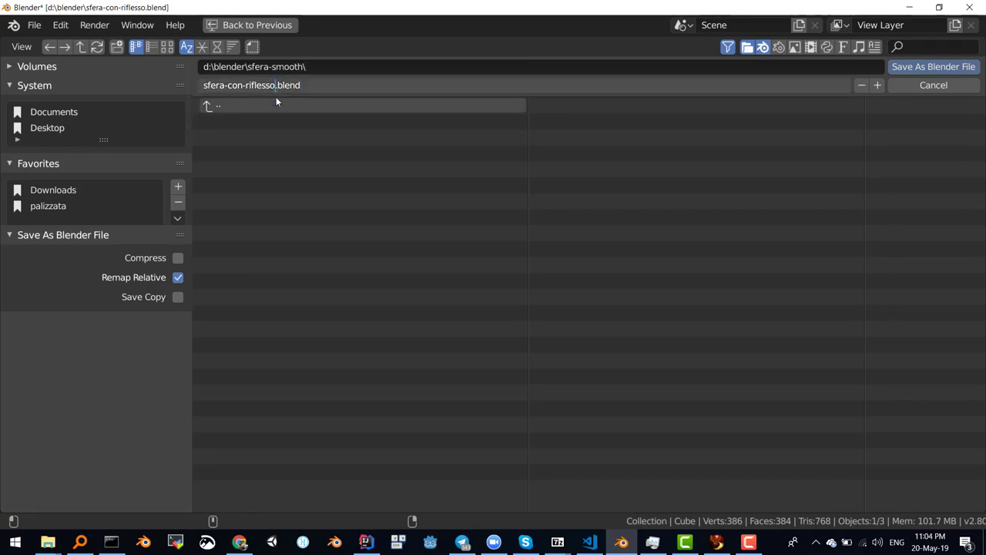
text(-smoo)
text(th)
key(Return)
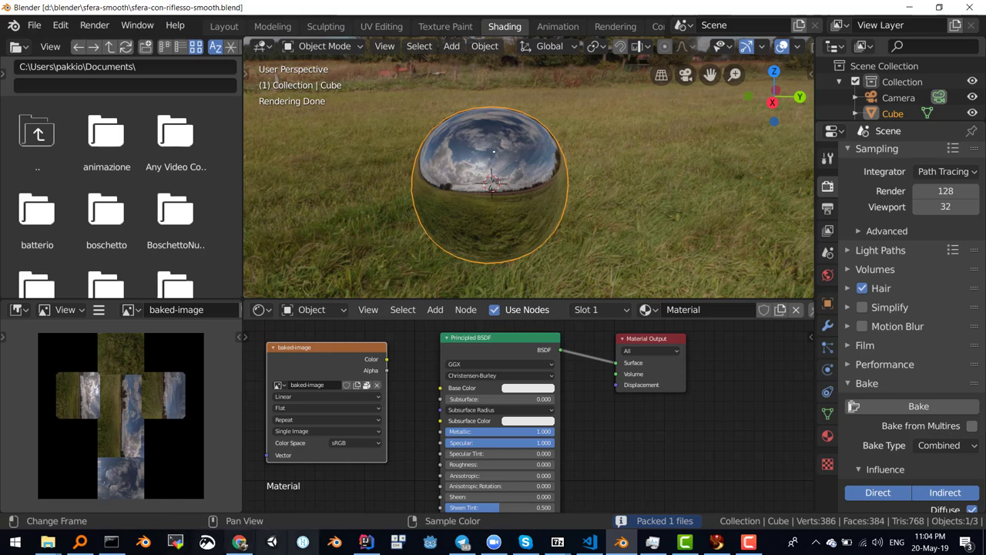
Finish the installer to launch the new Firestorm viewer and log in to the Craft World grid
click(718, 543)
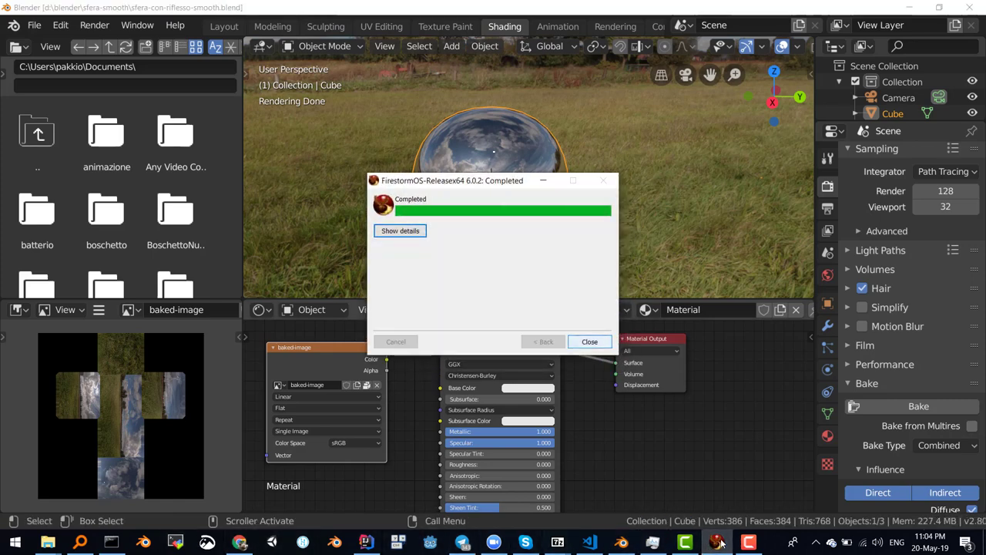
click(470, 310)
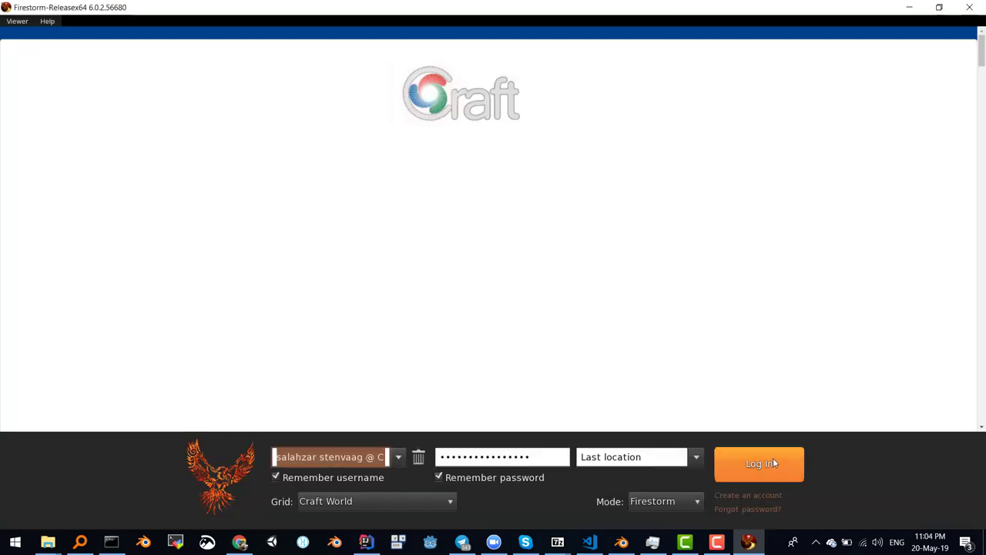
click(754, 463)
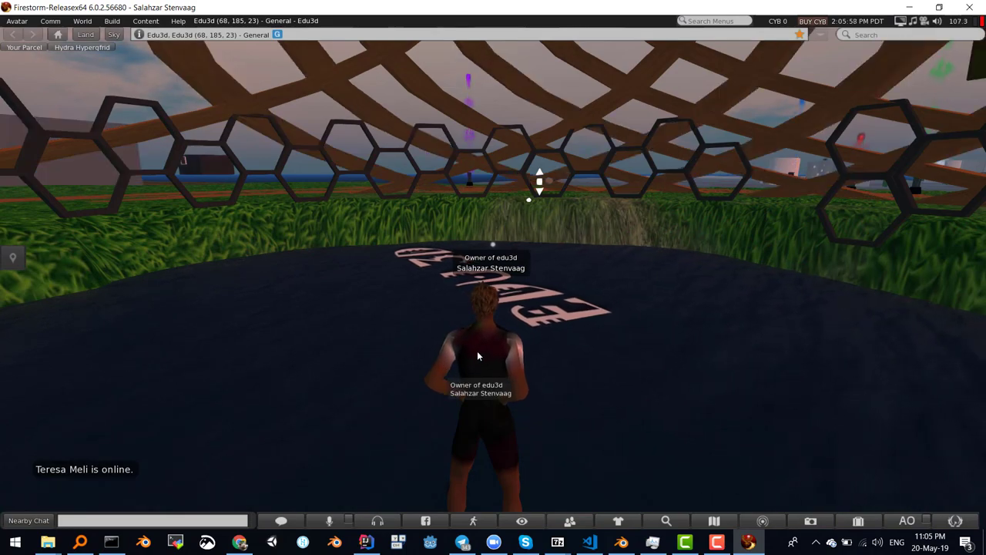
Walk the avatar past the table and rainbow ring onto the pink walkway near the sphere
key(Up)
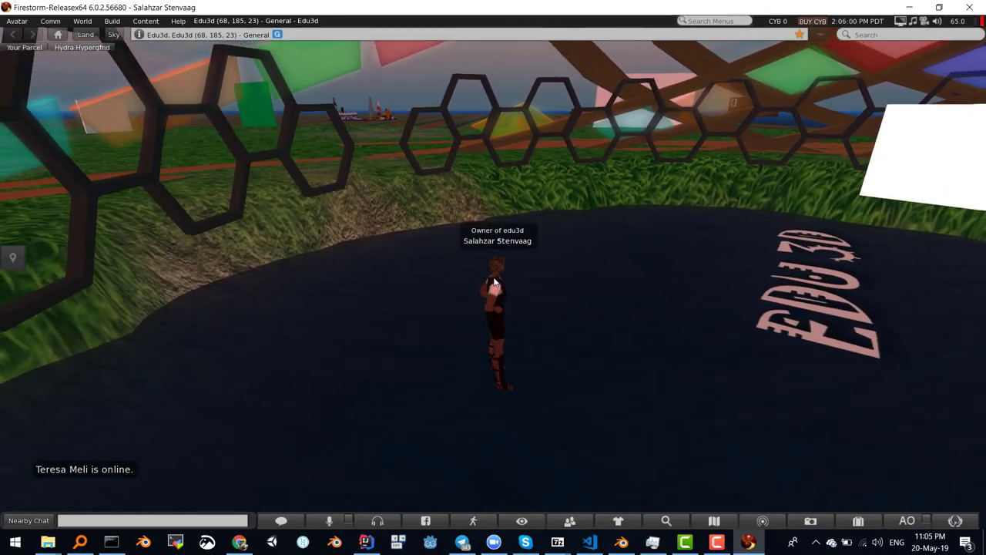
key(Right)
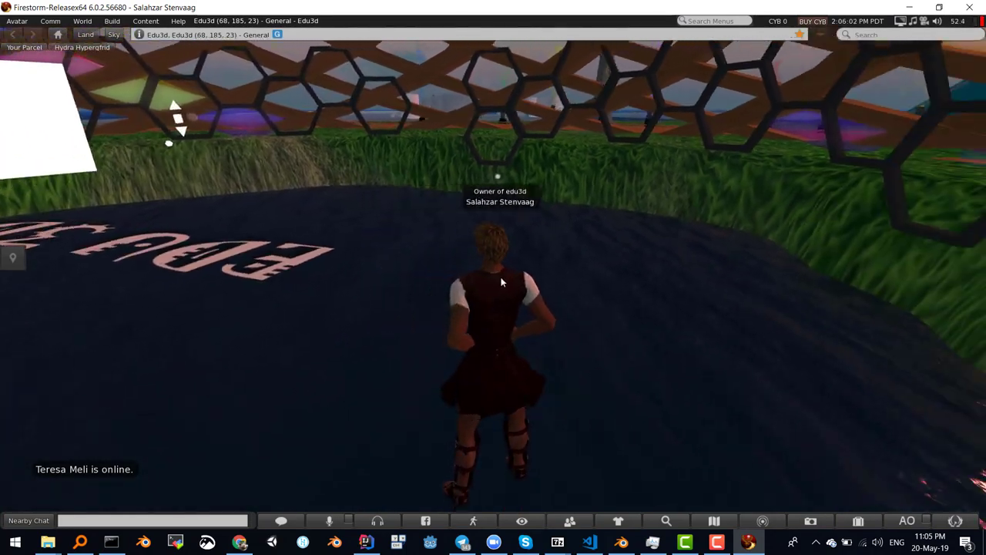
key(Right)
key(Left)
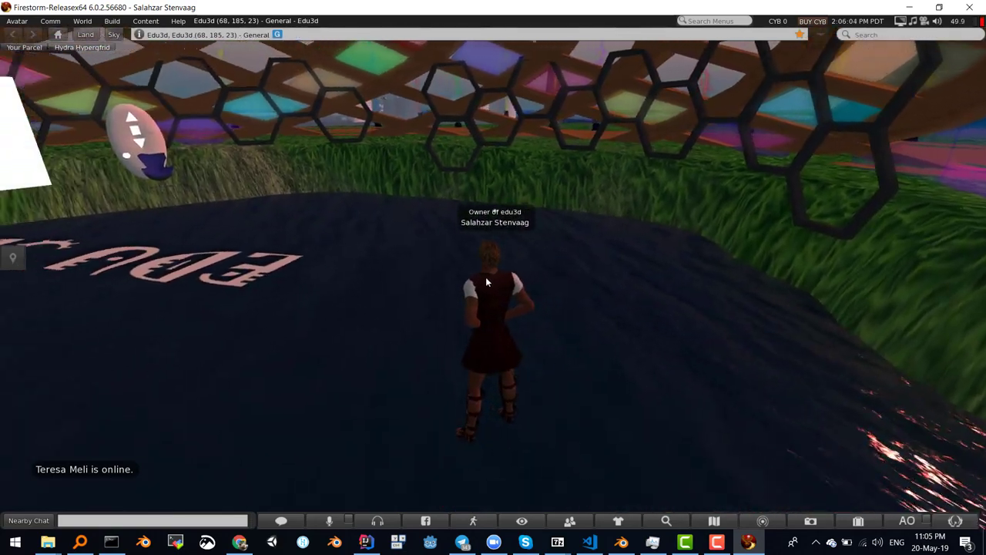
key(Left)
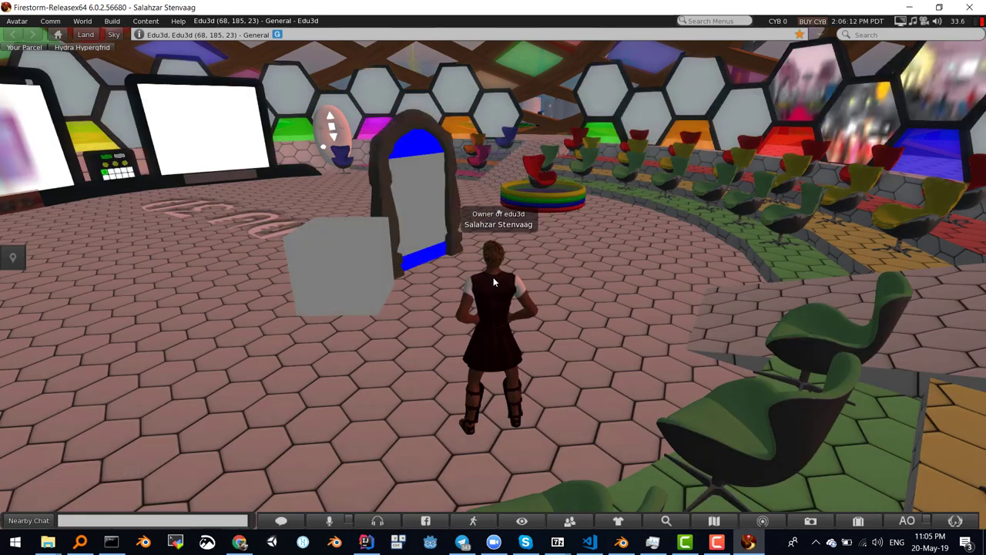
scroll(494, 281, up, 3)
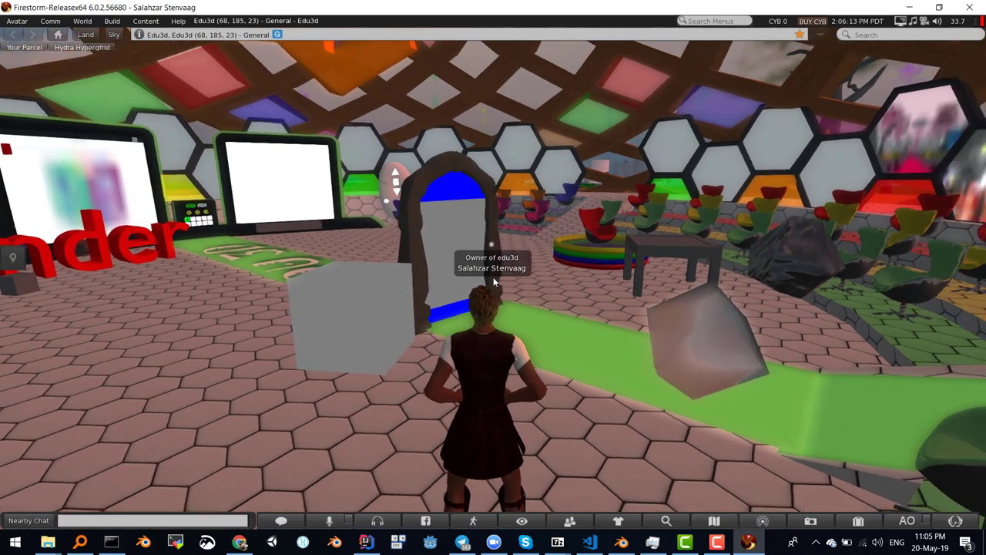
key(Right)
key(Up)
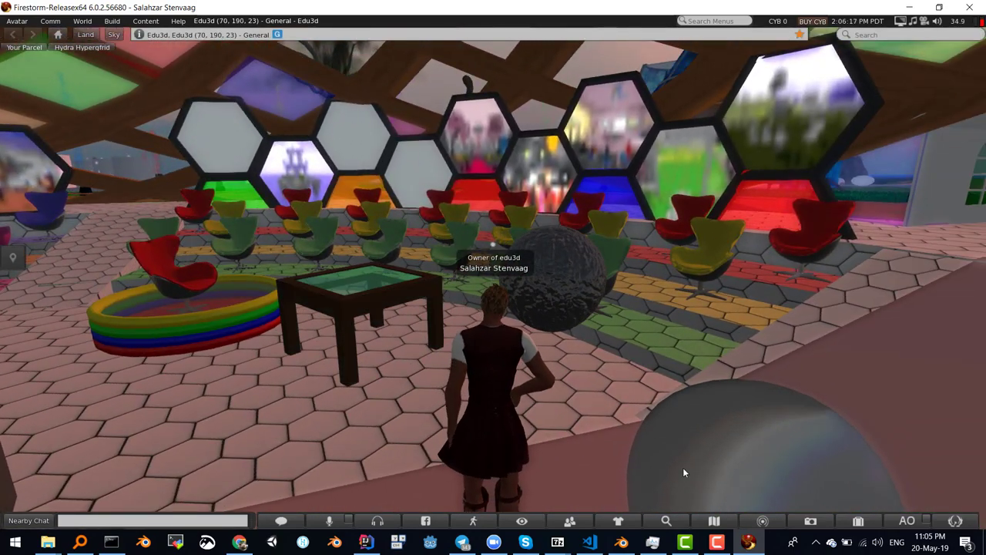
key(Left)
key(Up)
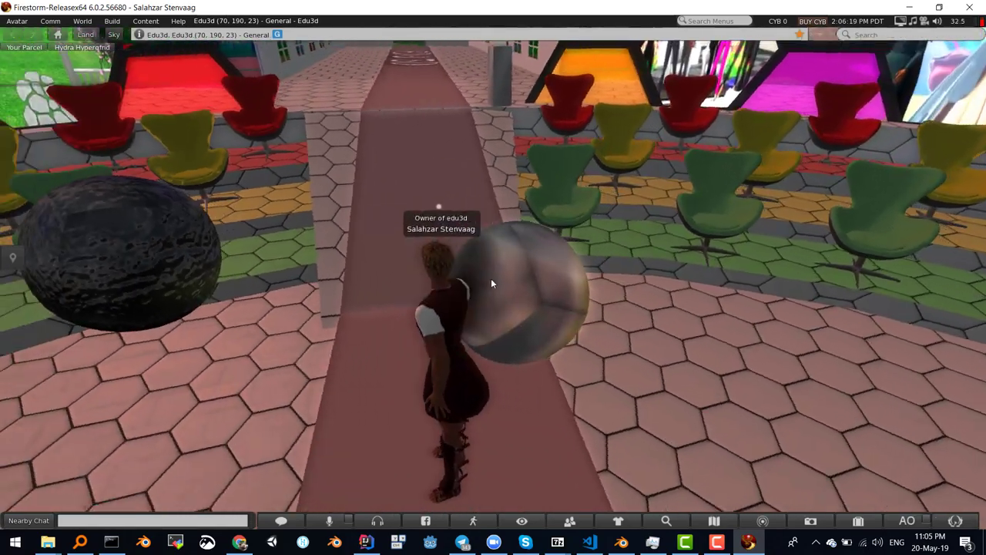
Focus the camera on the shiny sphere and orbit and zoom to study its sky reflections
alt+click(491, 279)
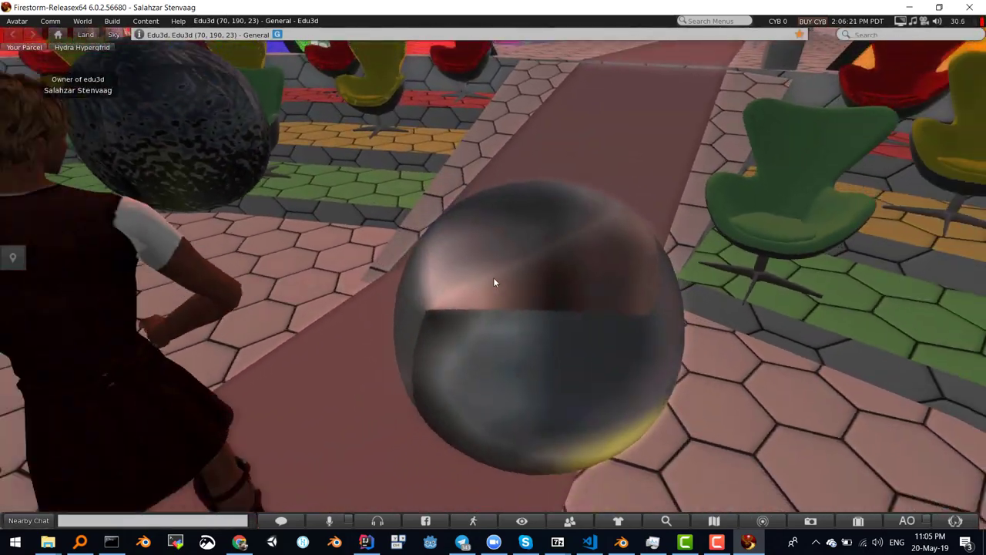
key(Escape)
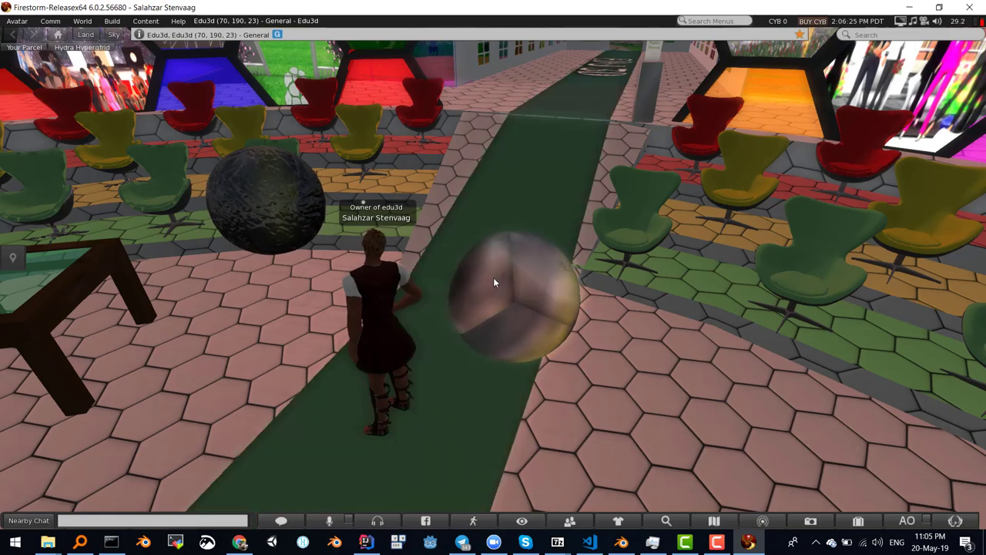
key(Right)
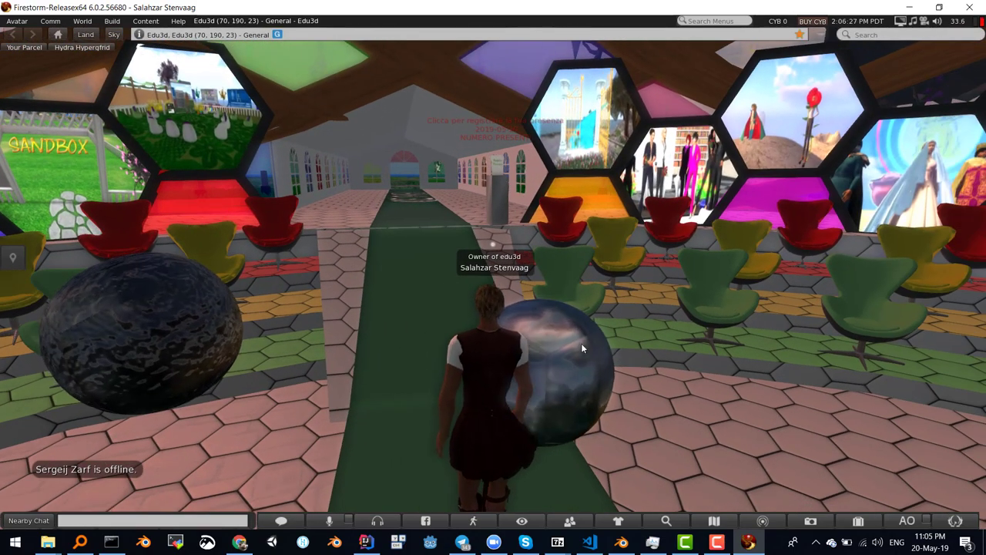
alt+click(565, 380)
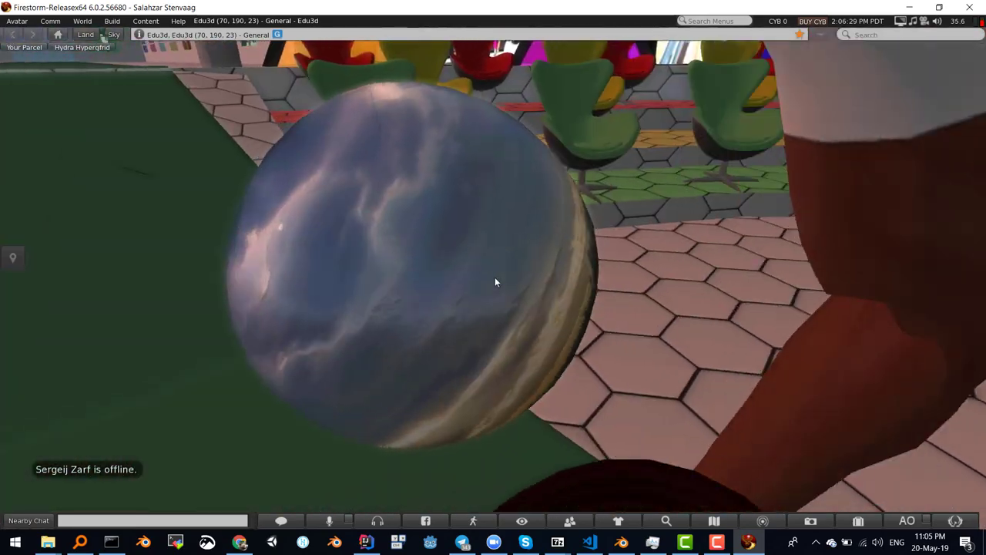
key(Escape)
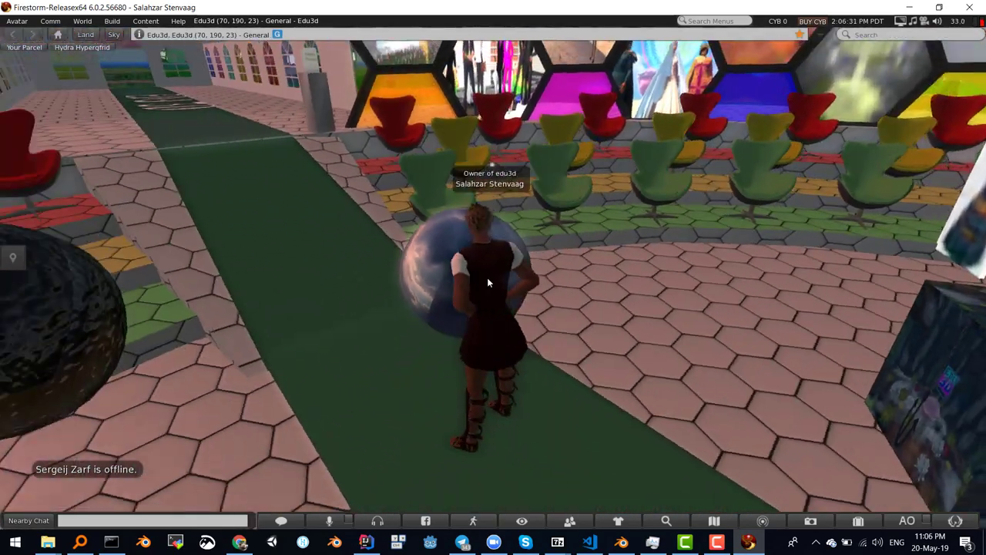
alt+click(487, 283)
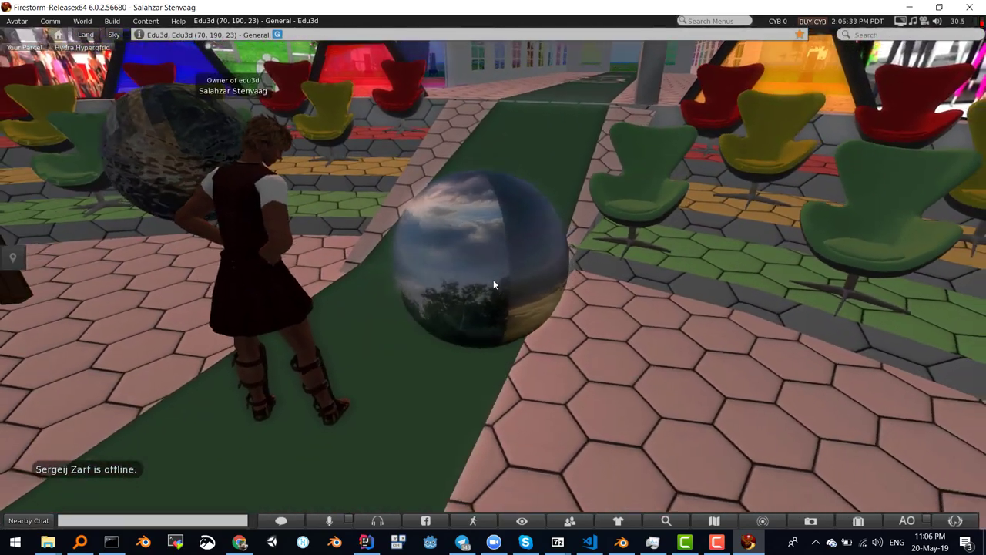
key(alt+Right)
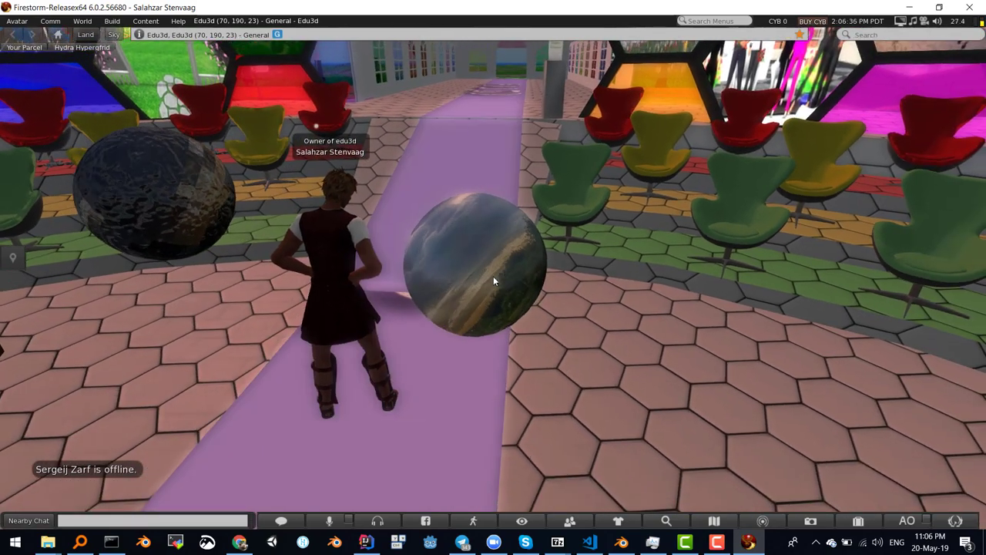
key(alt+Up)
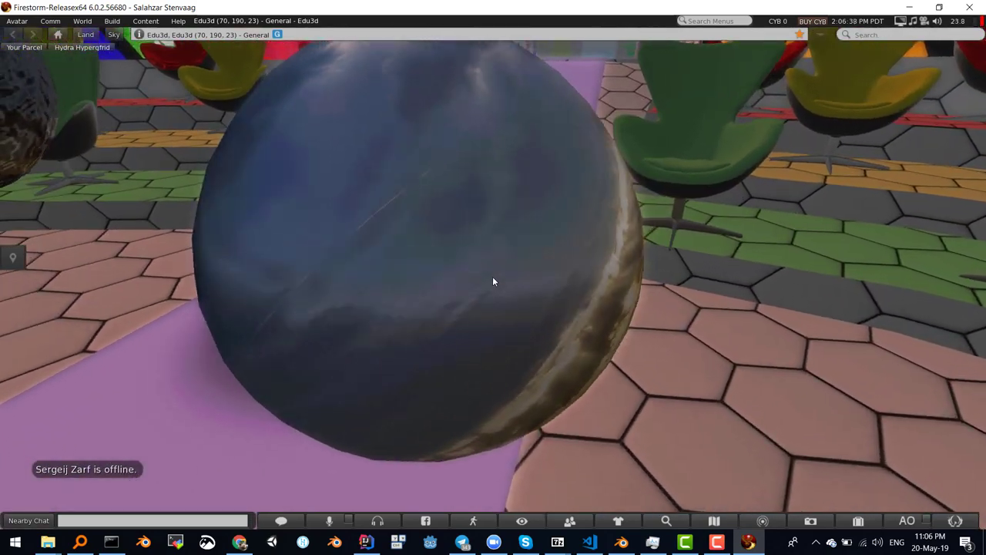
key(alt+Down)
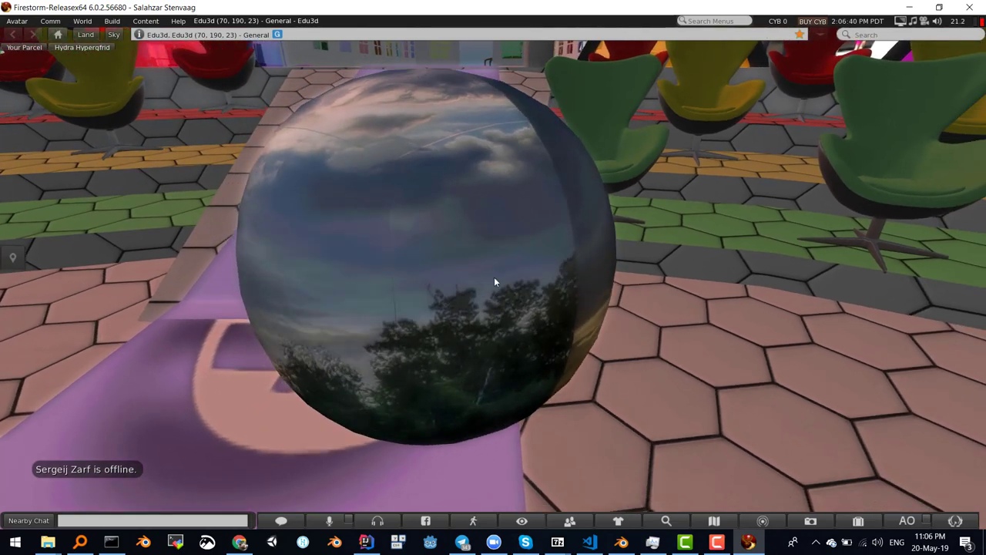
key(Escape)
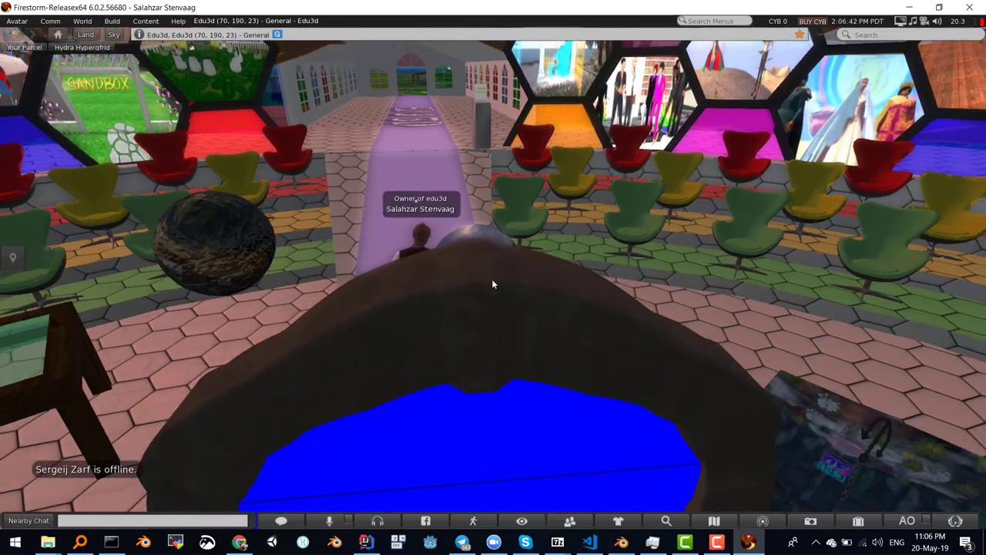
Focus and orbit the camera around the dark bumpy sphere
key(alt+Left)
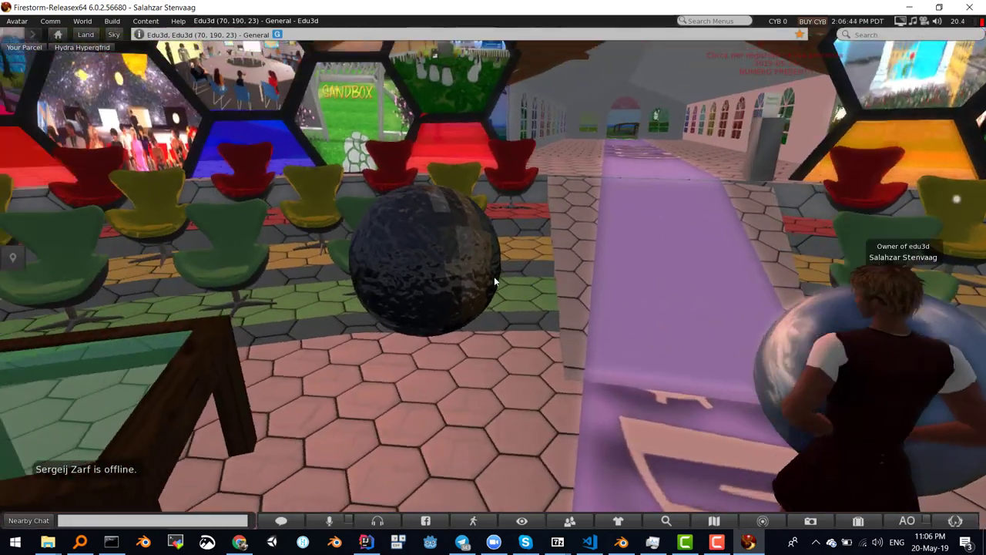
alt+click(494, 276)
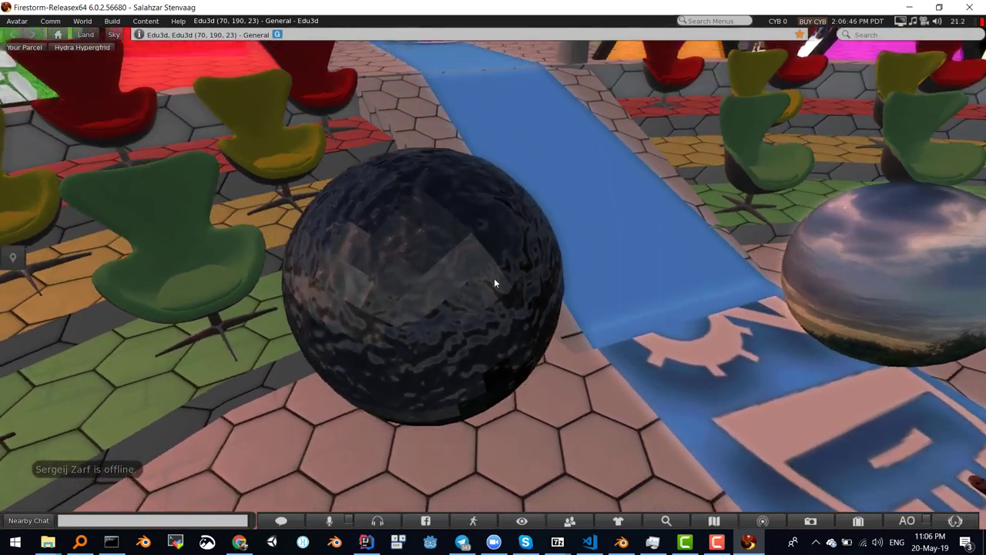
key(alt+Left)
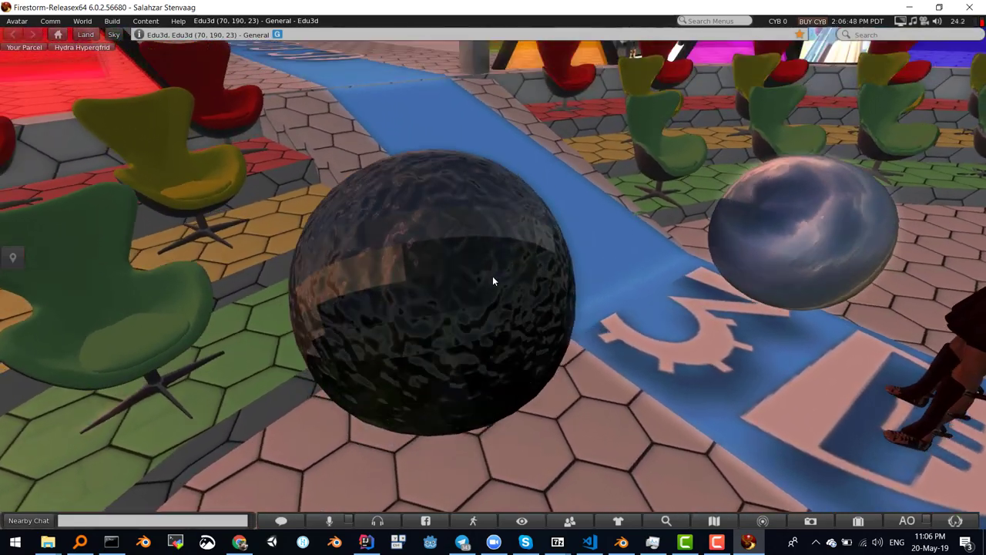
key(Escape)
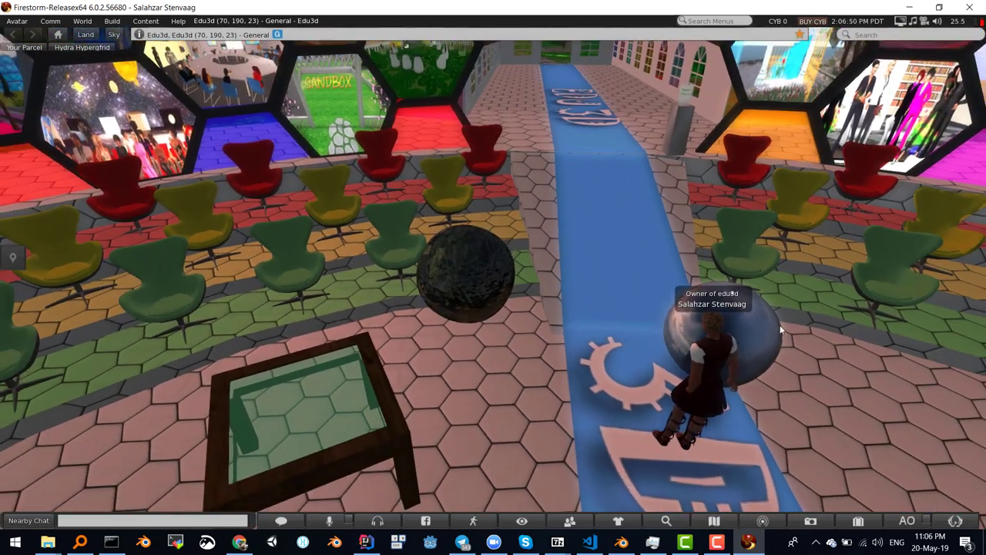
Walk the avatar toward the hexagonal screens to face the chair rows
key(Right)
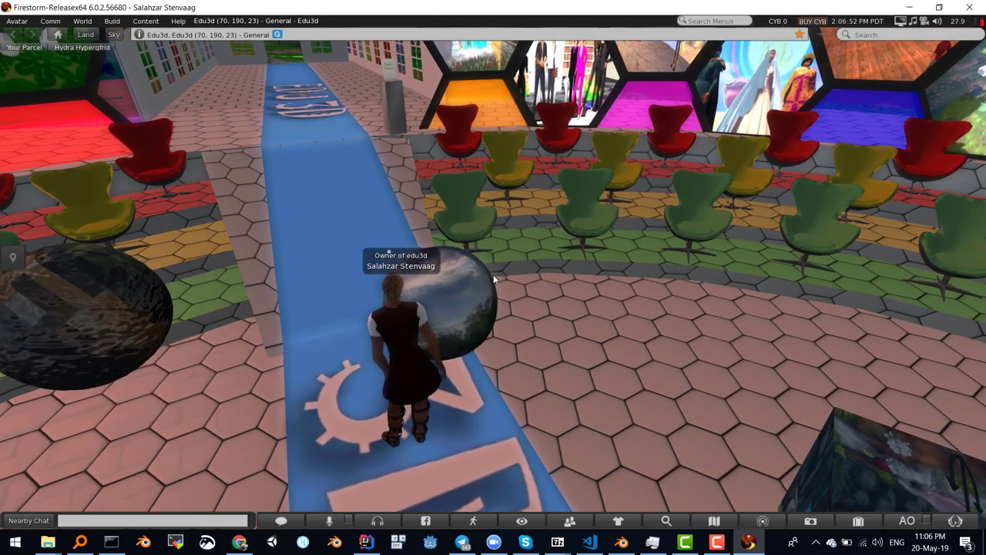
key(Left)
key(Up)
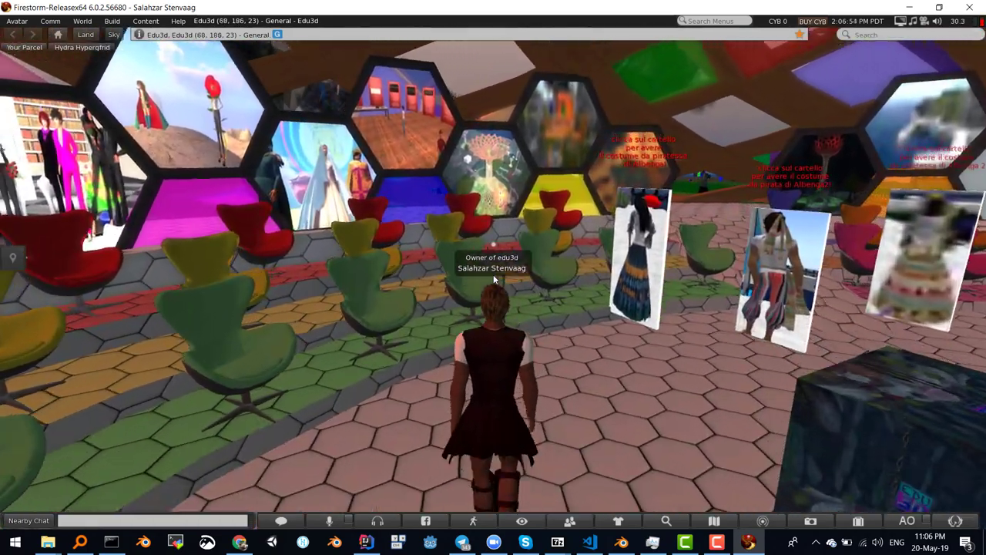
key(Left)
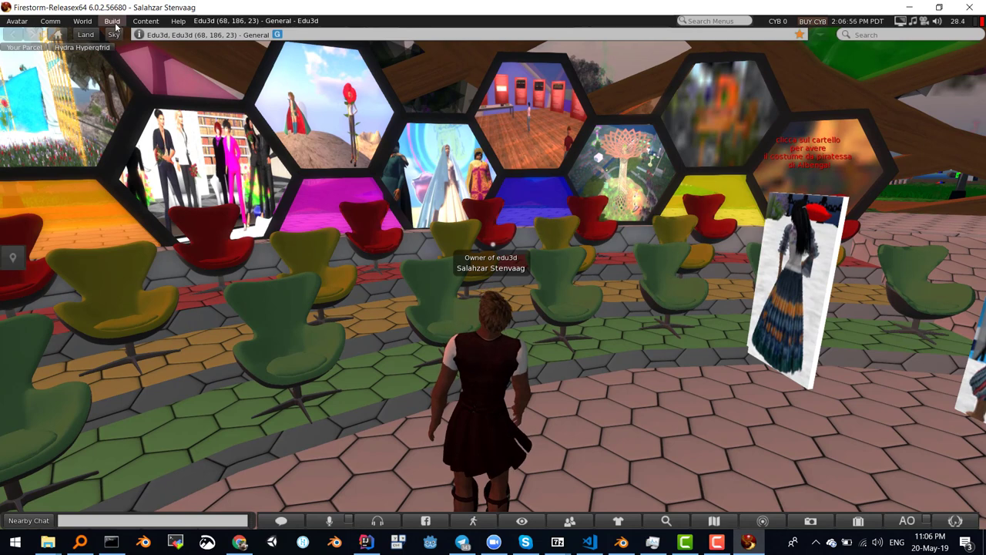
Load sfera-con-riflesso.dae from D:\blender\sfera-non-smooth into the mesh model uploader
click(114, 22)
mouse_move(121, 185)
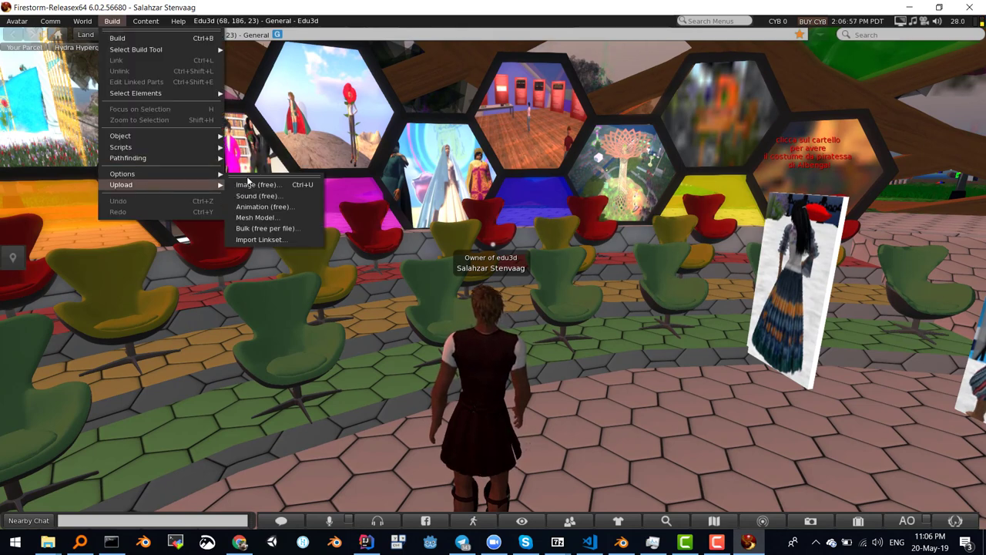
click(268, 218)
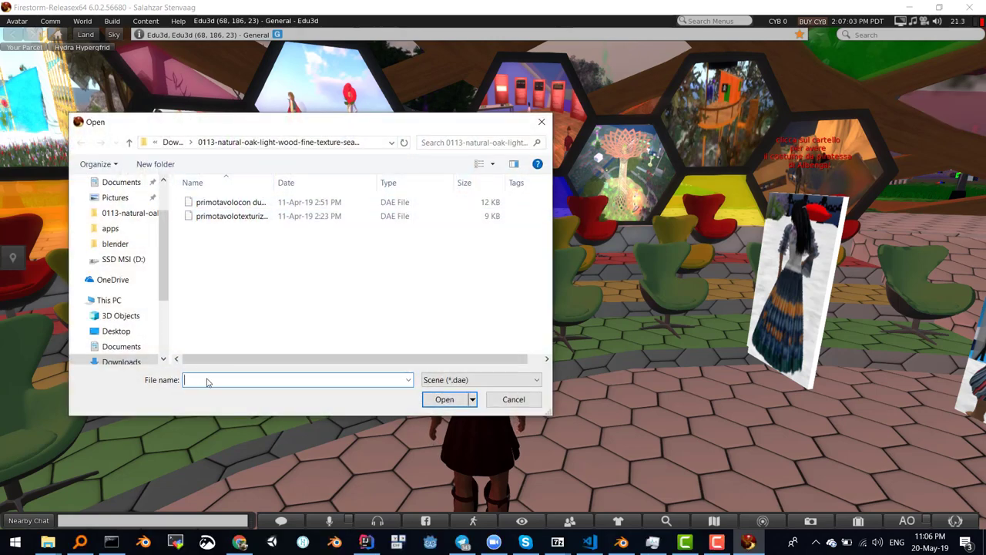
click(123, 259)
double_click(210, 218)
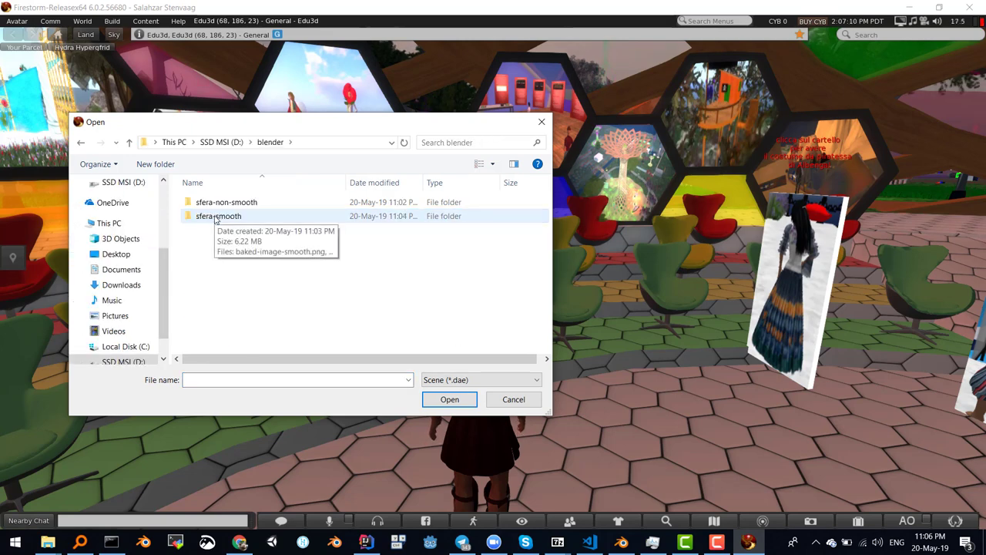
click(219, 205)
double_click(218, 203)
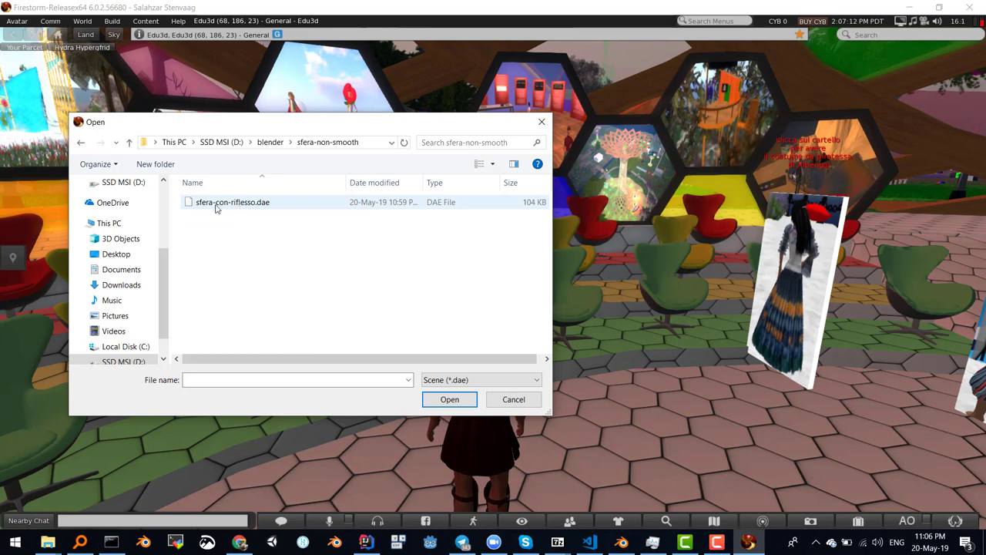
click(224, 205)
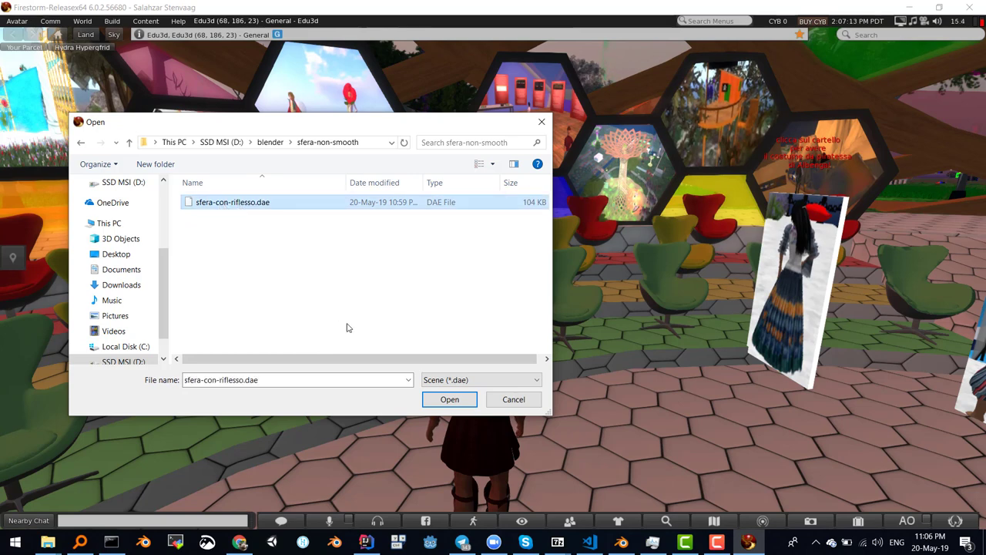
click(447, 401)
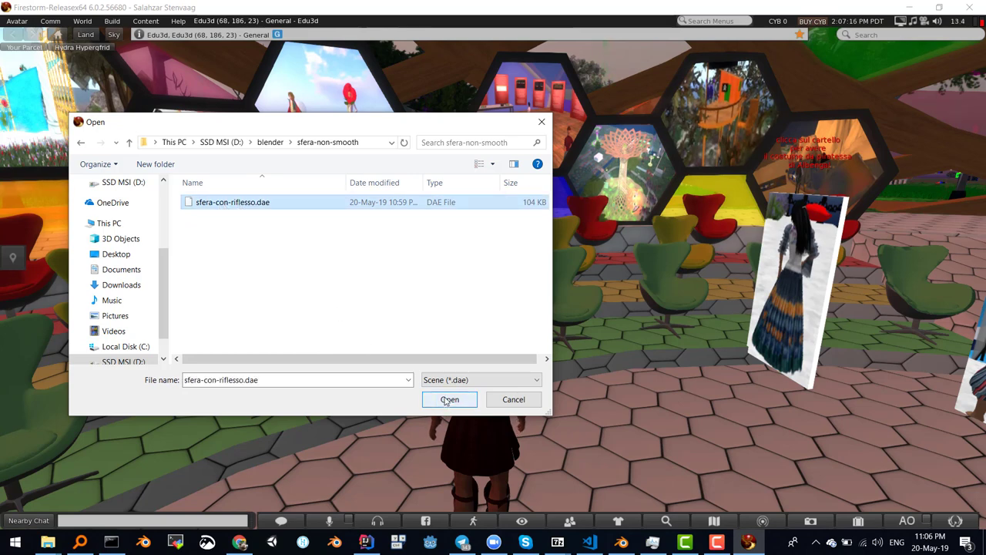
click(442, 394)
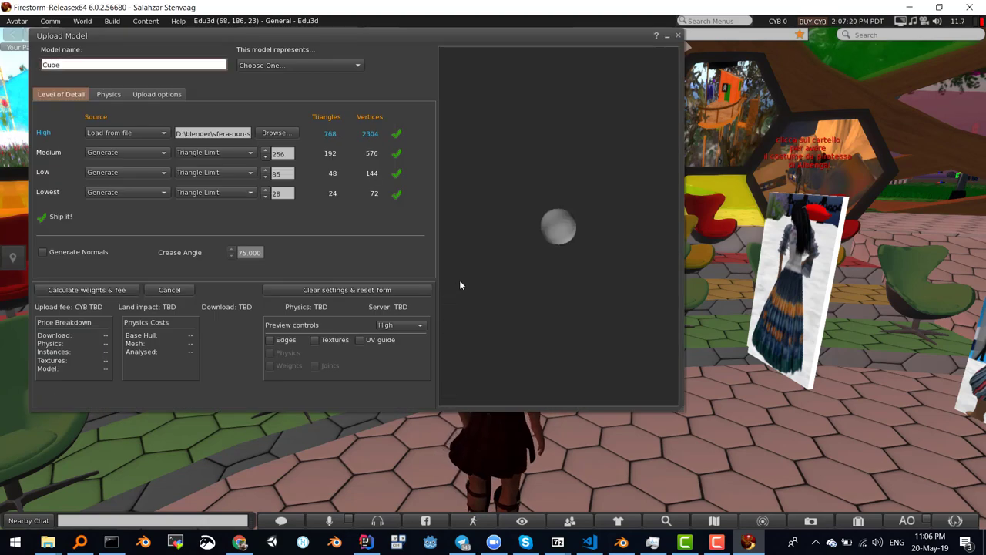
Toggle the textured preview on and off and edit the model's name
scroll(538, 257, up, 2)
scroll(537, 257, up, 3)
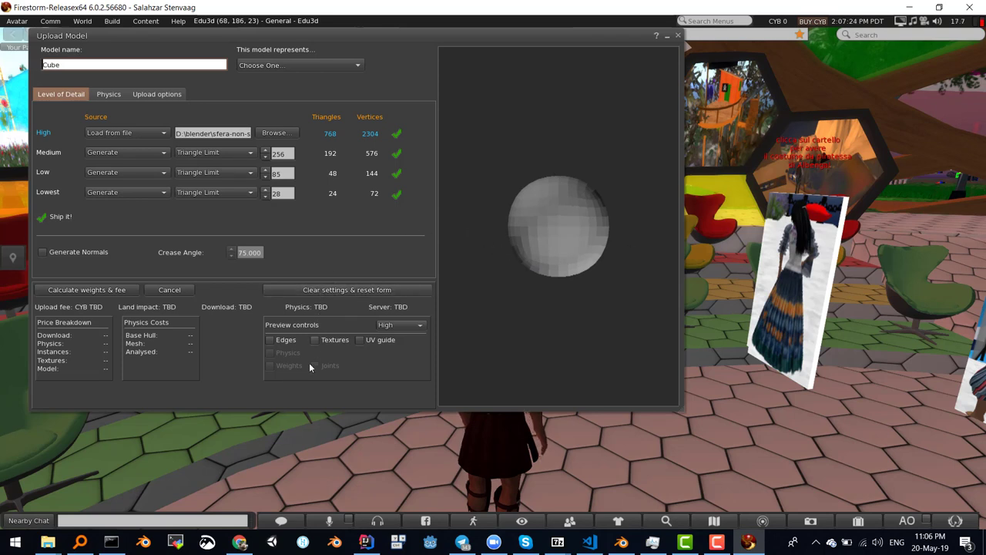
click(314, 340)
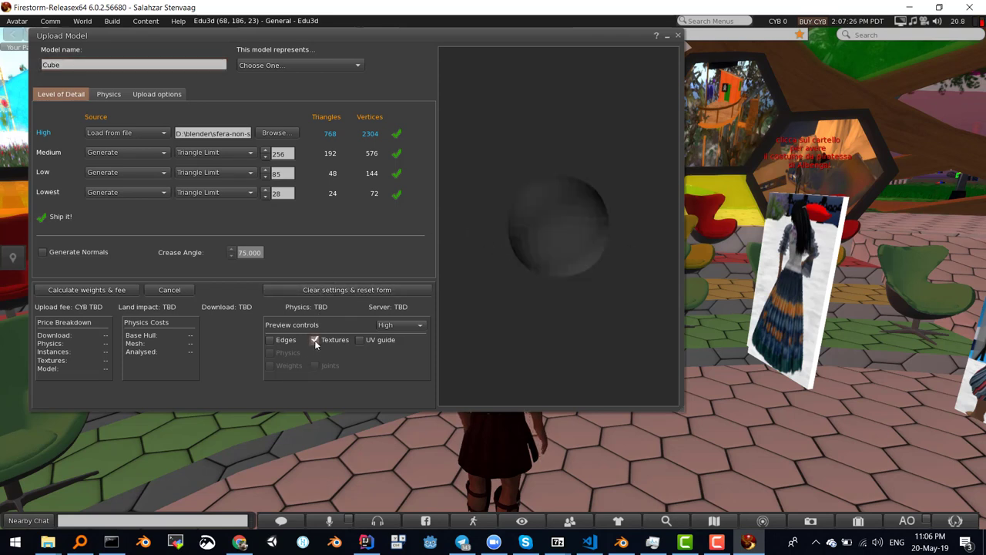
click(315, 340)
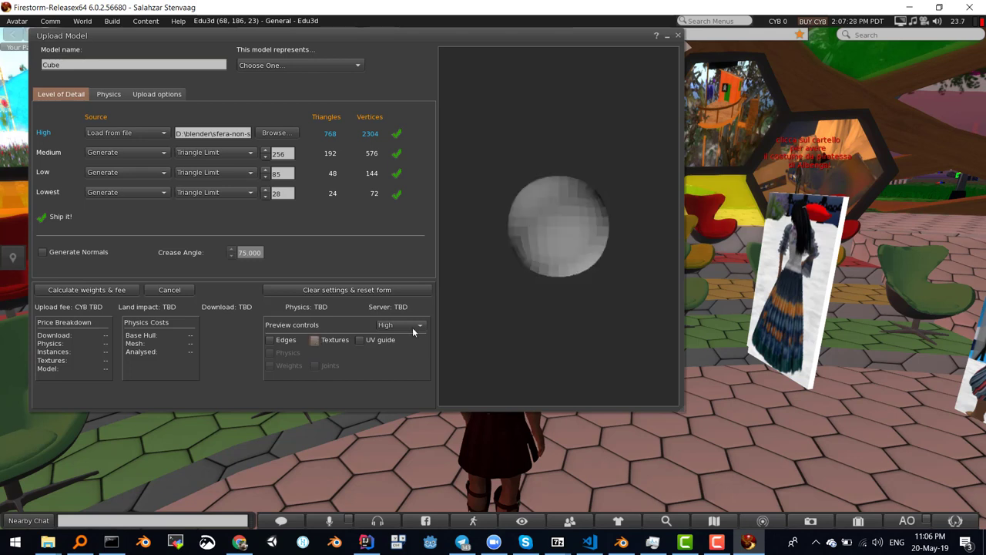
click(43, 65)
text(sfera-video-non-smooth)
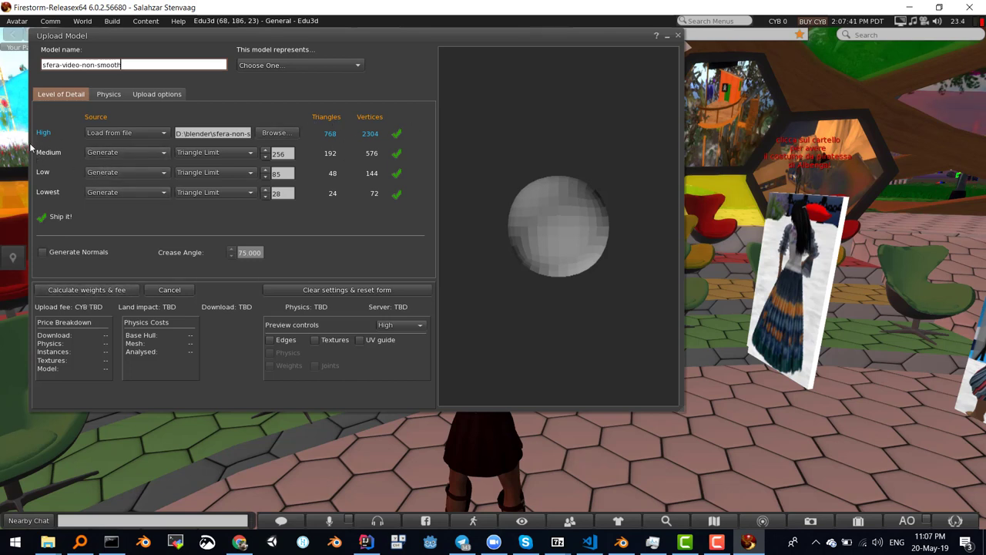
Set the Medium and Low detail levels to reuse the level above
click(108, 154)
click(113, 185)
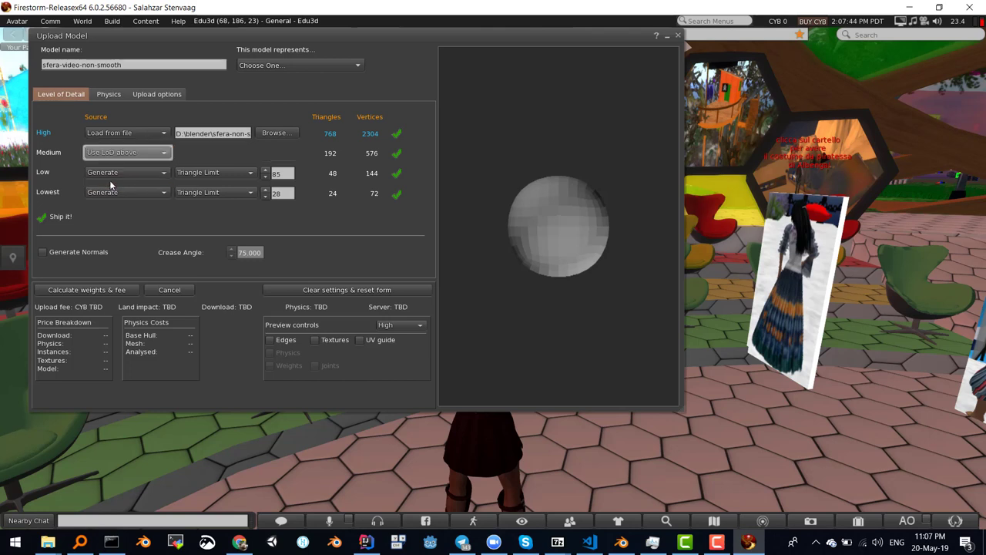
click(112, 172)
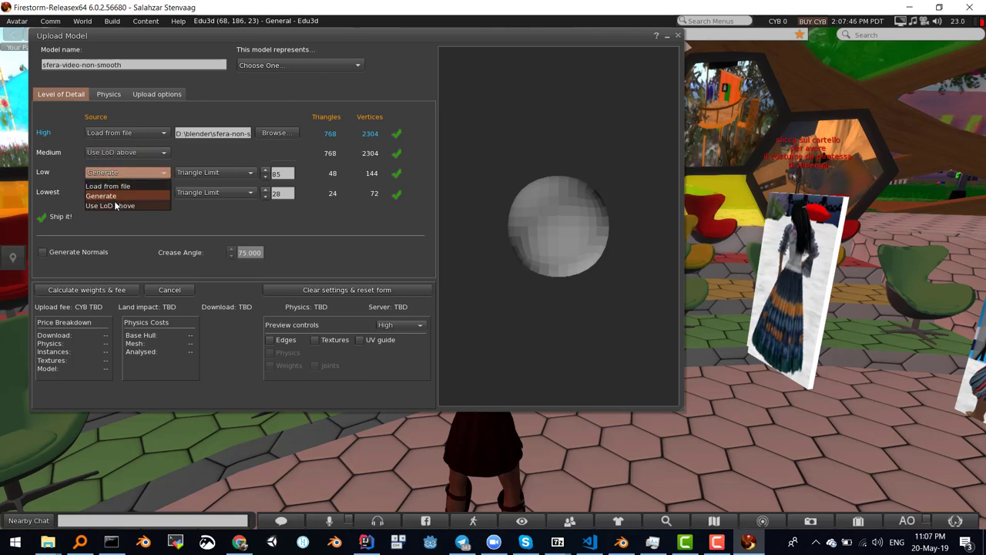
click(115, 205)
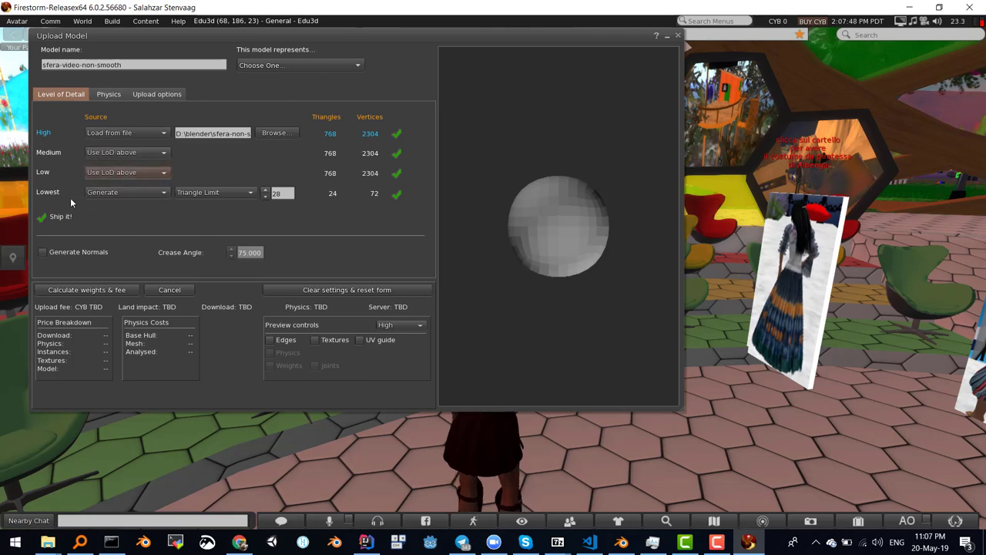
Preview each detail level, calculate weights and fee, and upload the non-smooth sphere
click(88, 193)
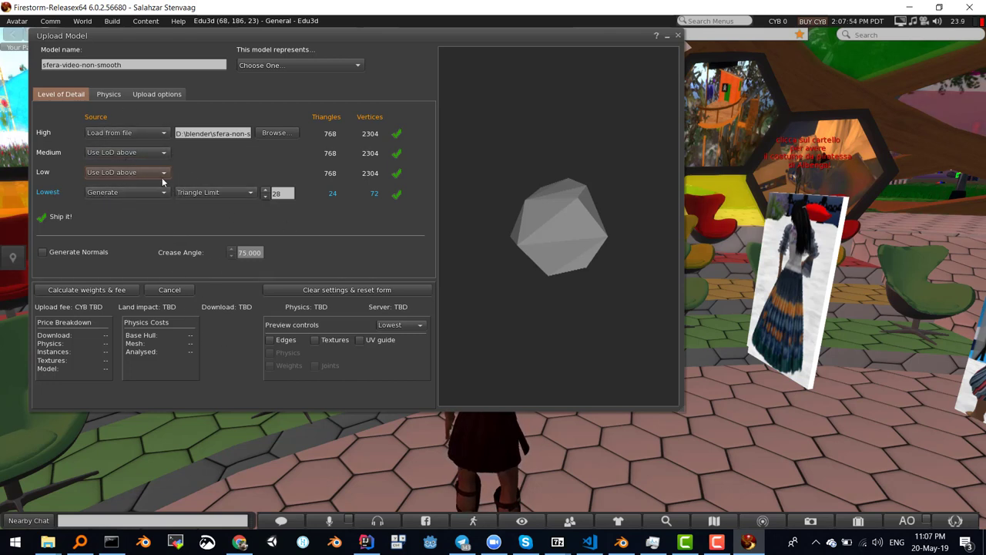
click(42, 173)
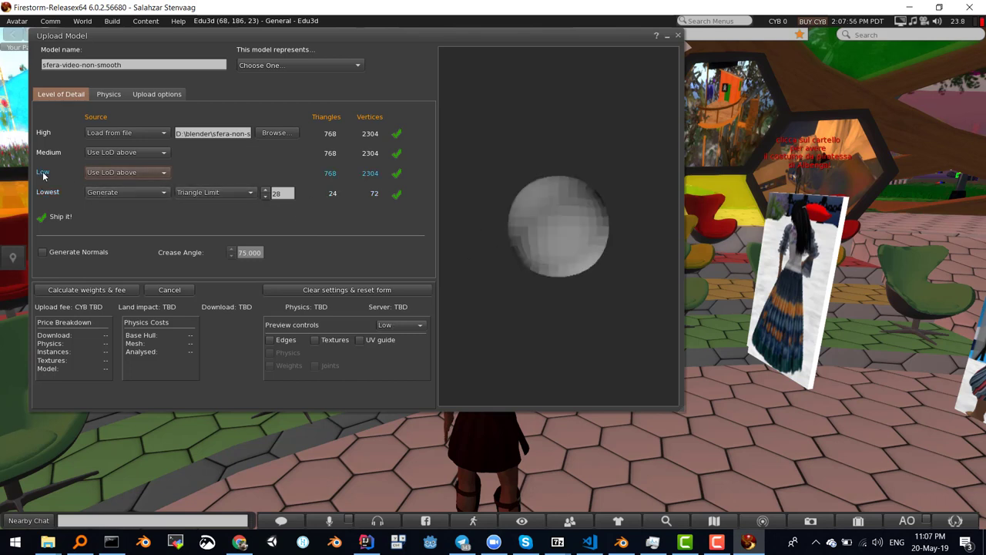
click(39, 152)
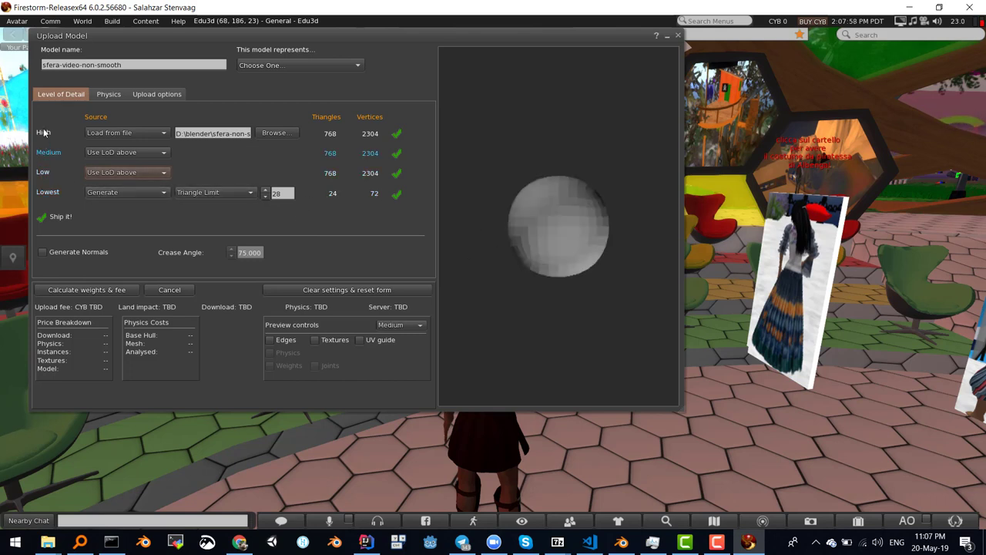
click(42, 132)
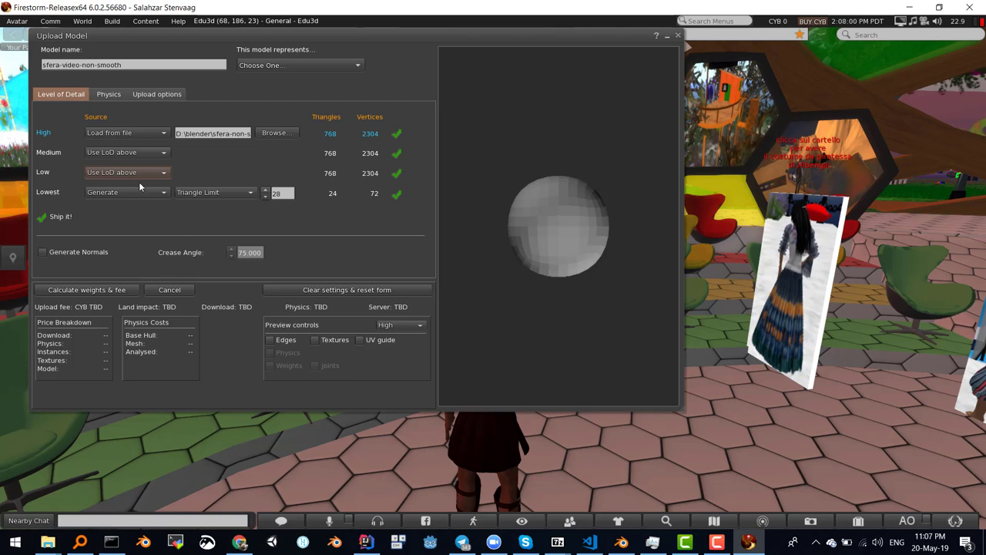
click(83, 290)
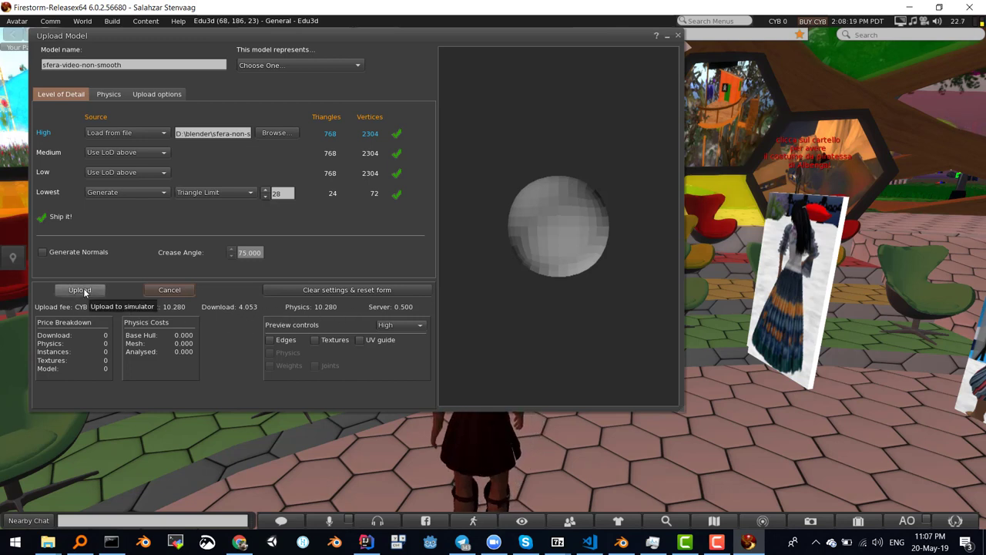
click(83, 289)
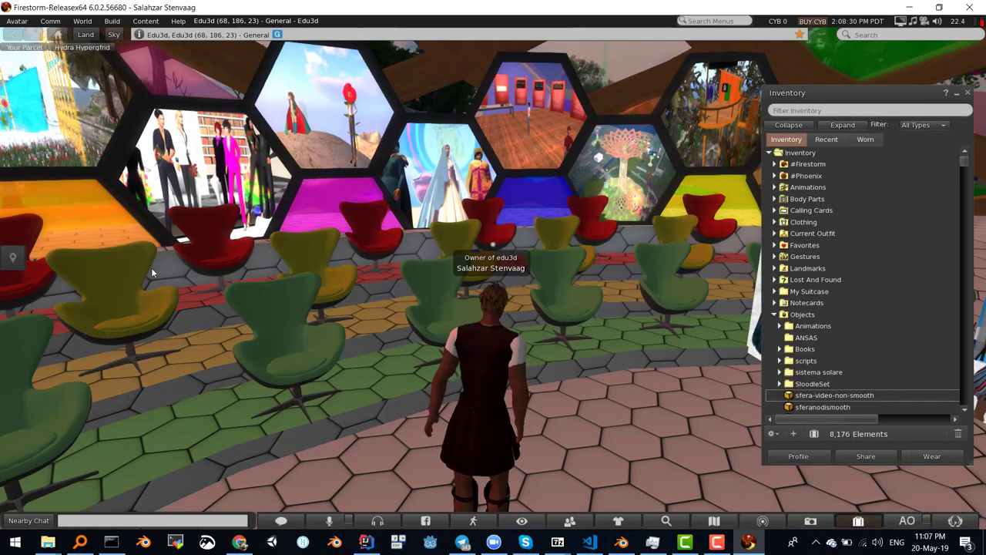
Load sfera-con-riflesso-smooth.dae from the sfera-smooth folder into the mesh uploader
click(113, 21)
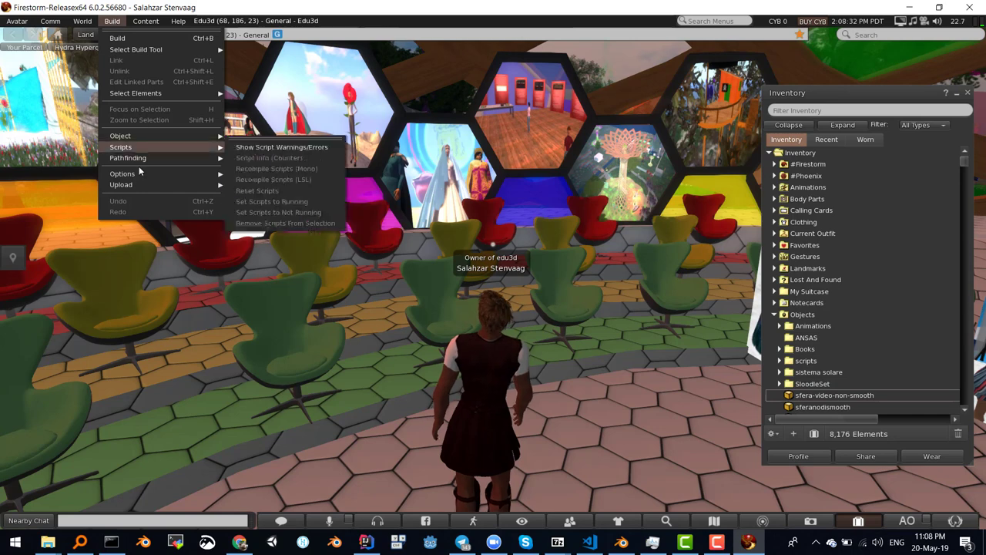
mouse_move(121, 185)
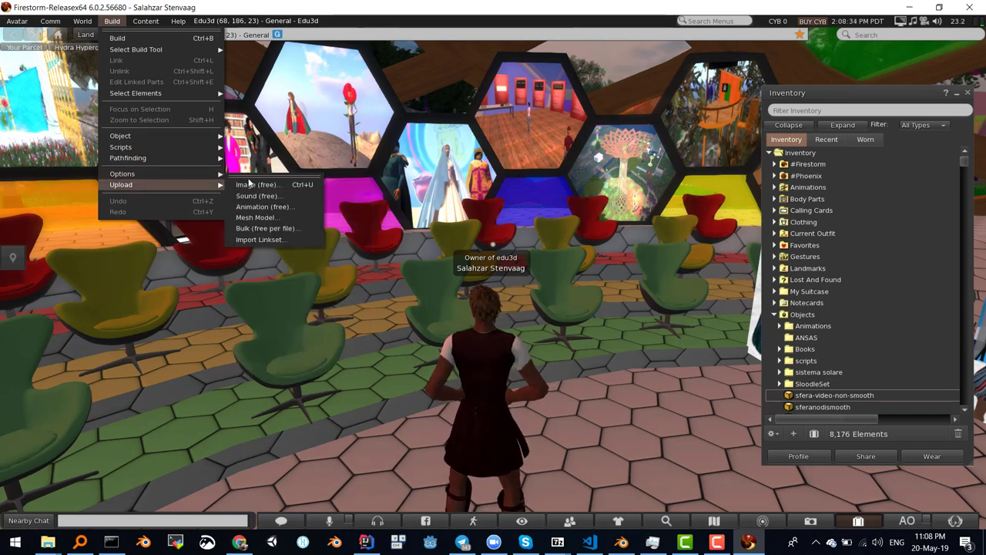
click(270, 217)
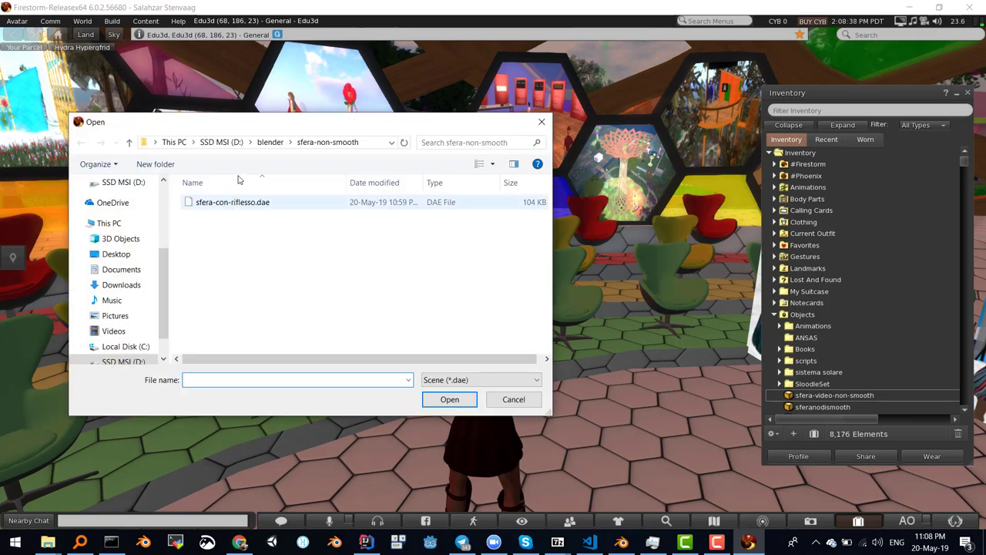
click(280, 144)
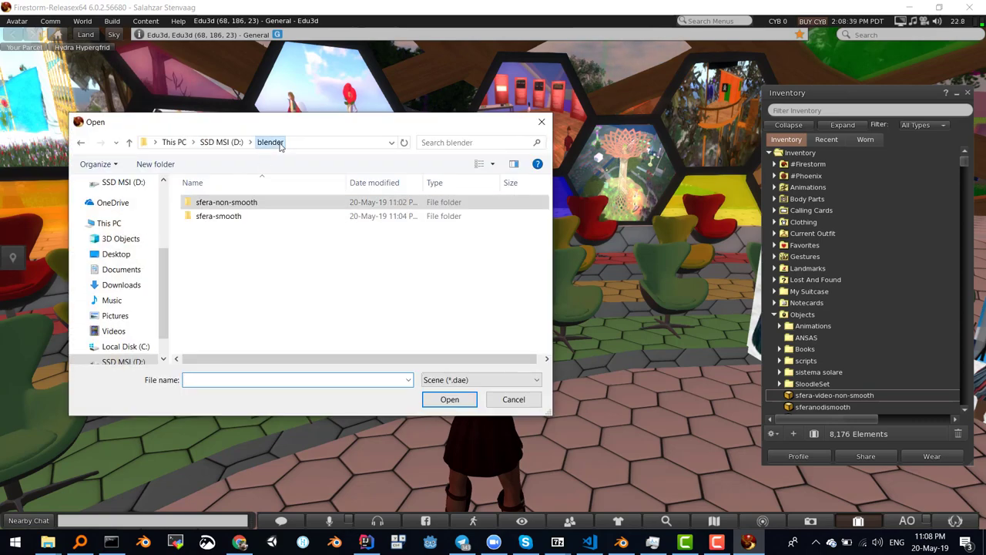
double_click(228, 218)
click(229, 203)
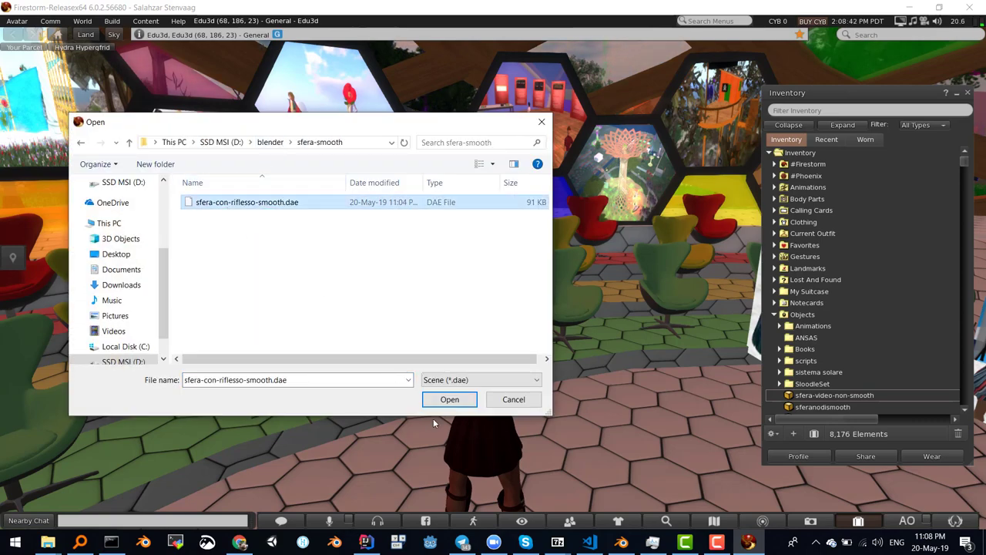
click(449, 399)
text(sfera-video-smooth)
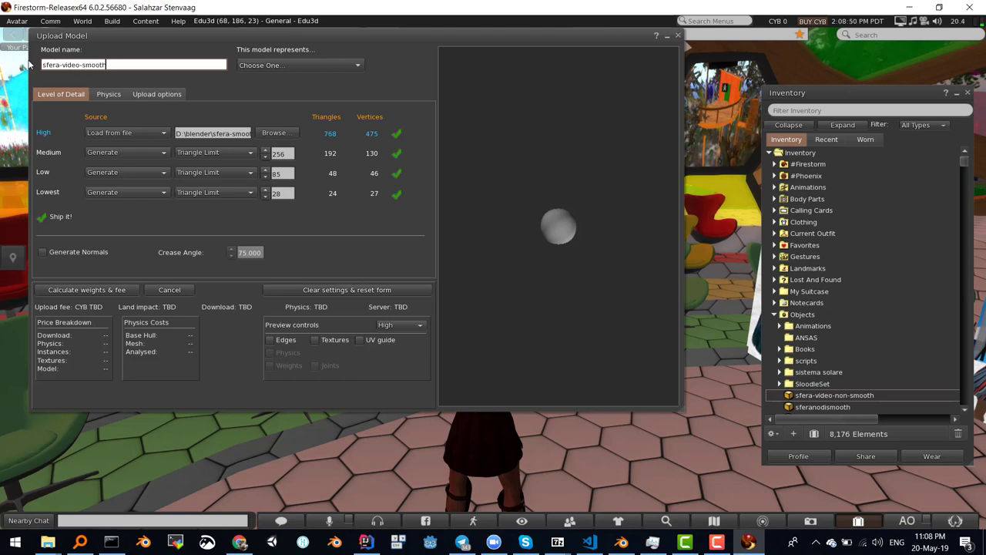
Set Medium and Low detail to Use LoD above, calculate the fee, and upload
click(115, 150)
click(111, 185)
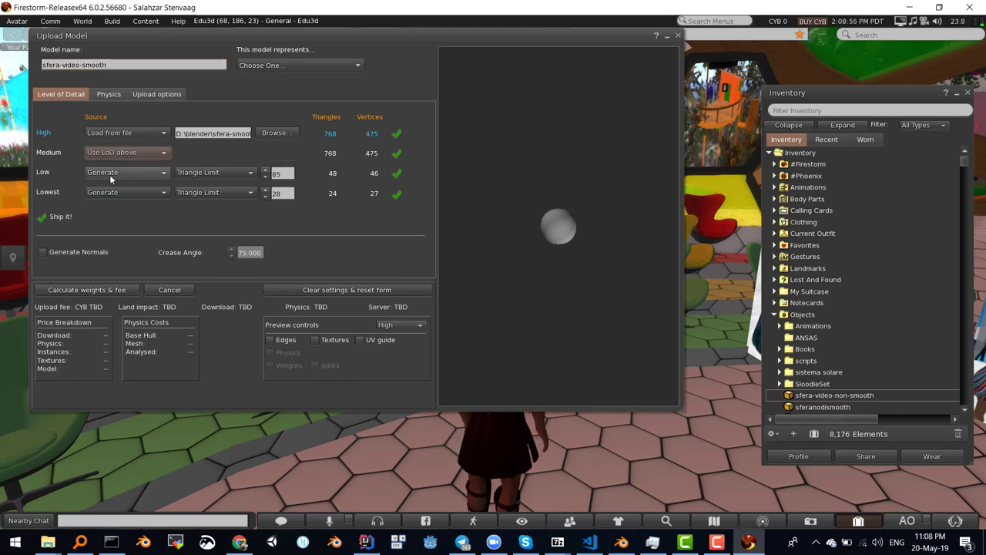
click(116, 172)
click(114, 206)
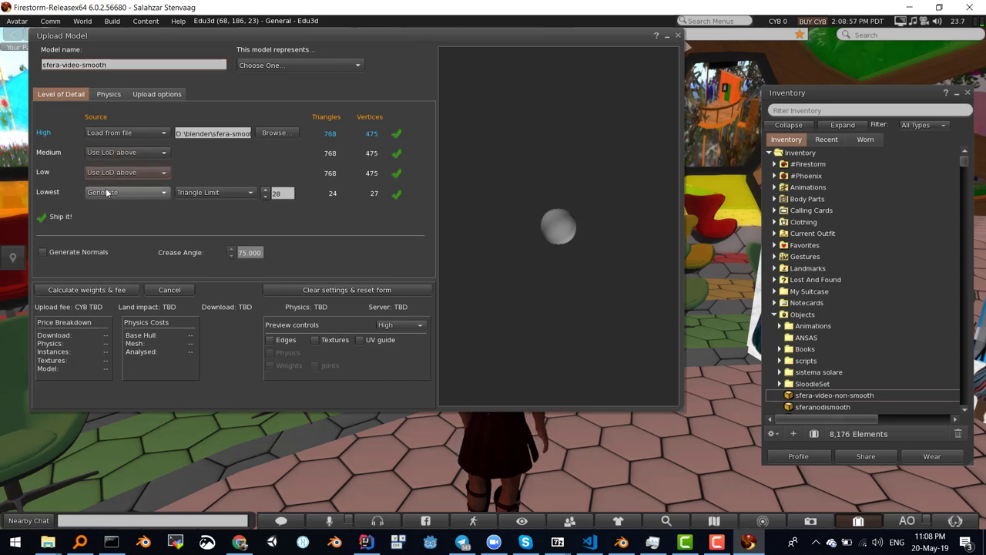
click(74, 290)
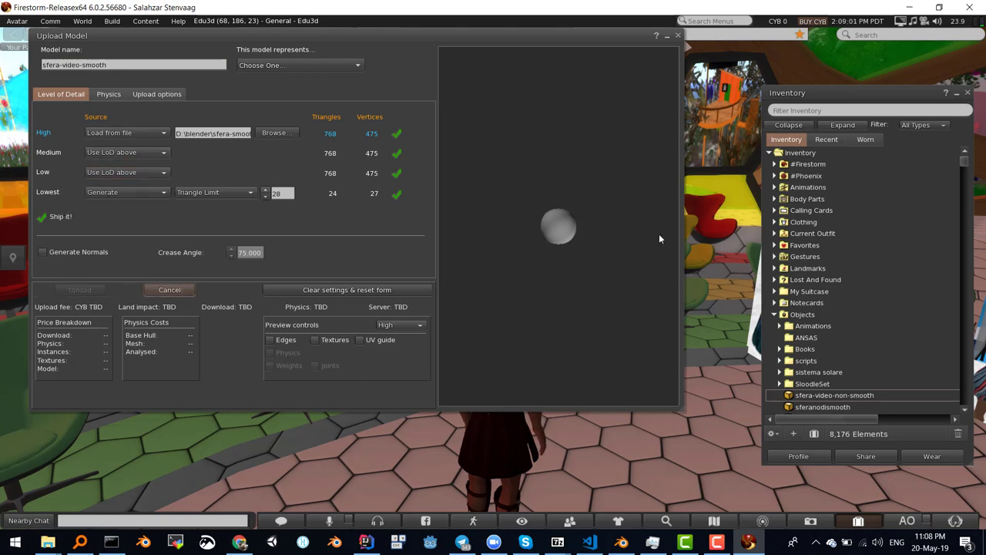
scroll(566, 241, up, 1)
scroll(565, 242, up, 3)
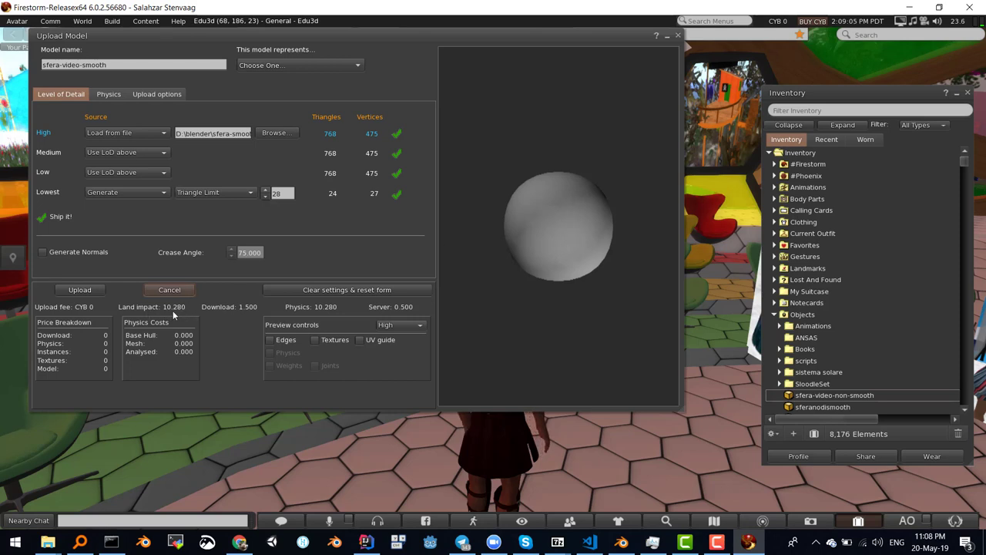
click(87, 289)
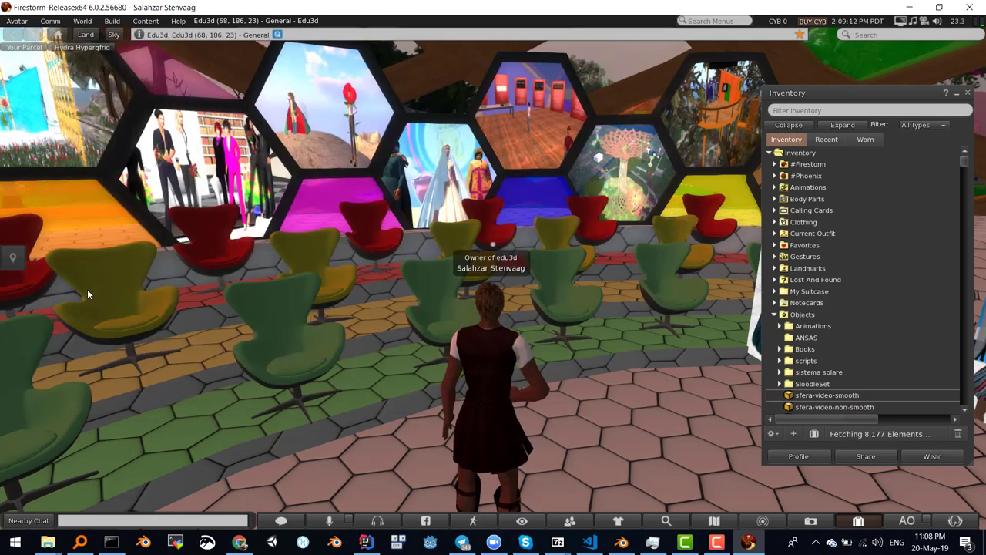
Upload baked-image-smooth.png as an image texture
click(111, 21)
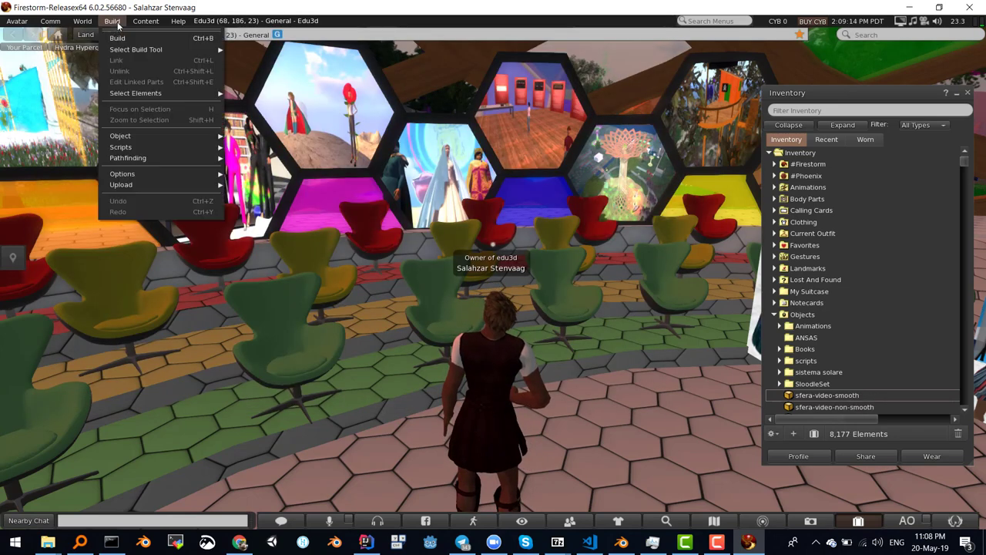
mouse_move(122, 185)
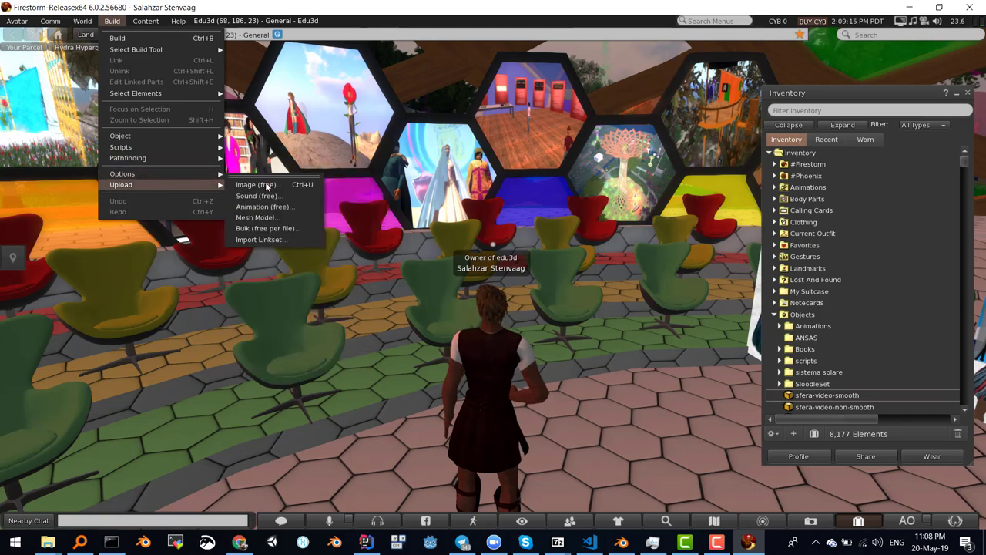
click(266, 185)
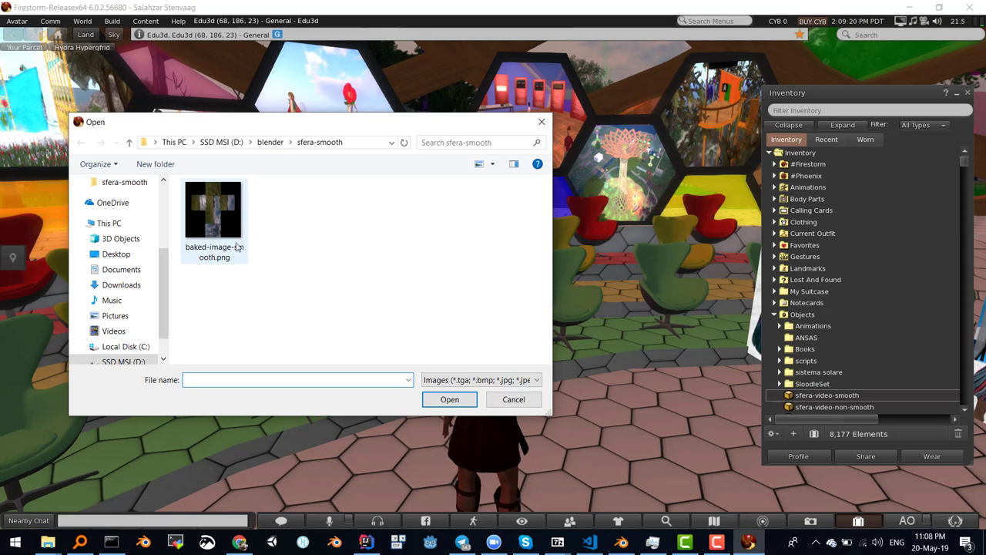
click(455, 401)
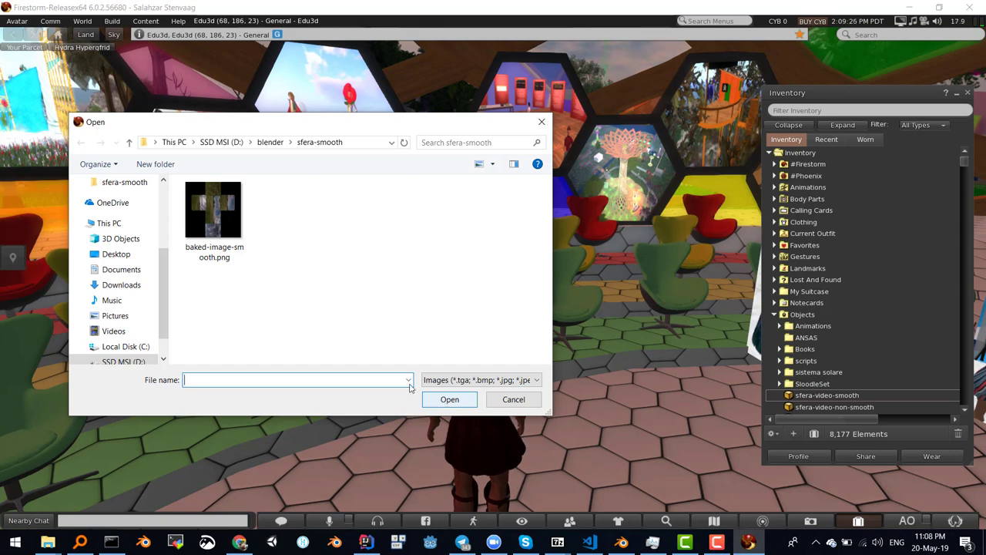
click(220, 213)
click(446, 399)
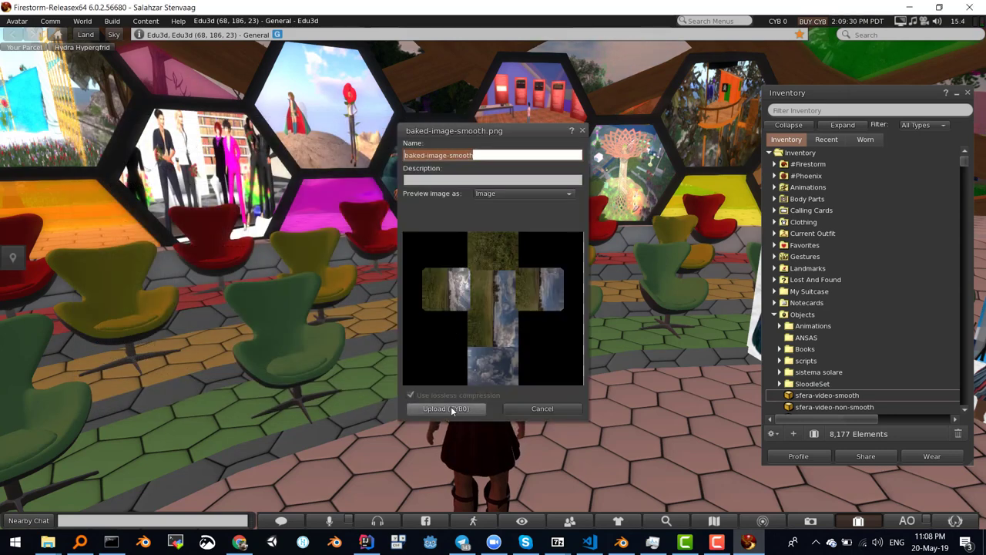
click(451, 408)
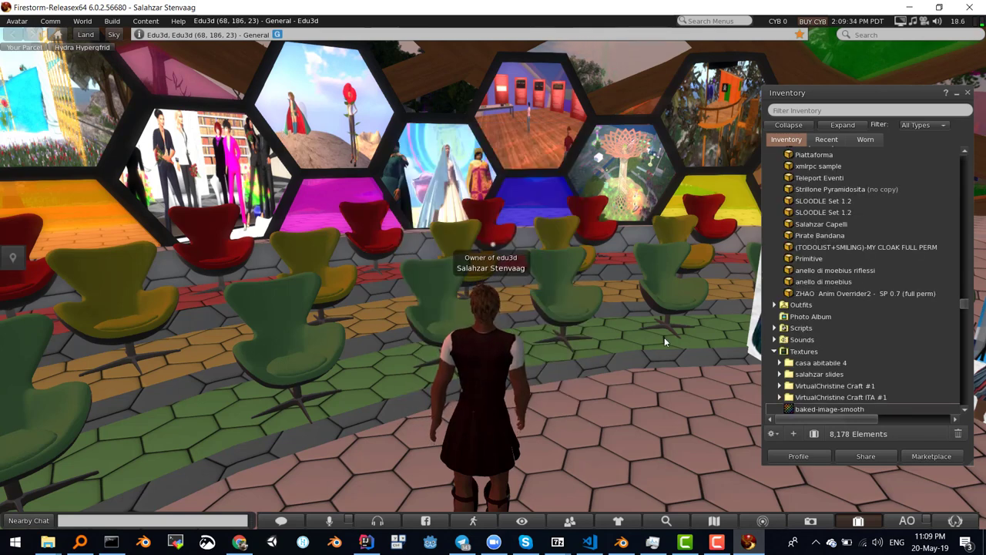
Upload baked-image.png from the sfera-non-smooth folder as a second texture
click(105, 23)
mouse_move(121, 185)
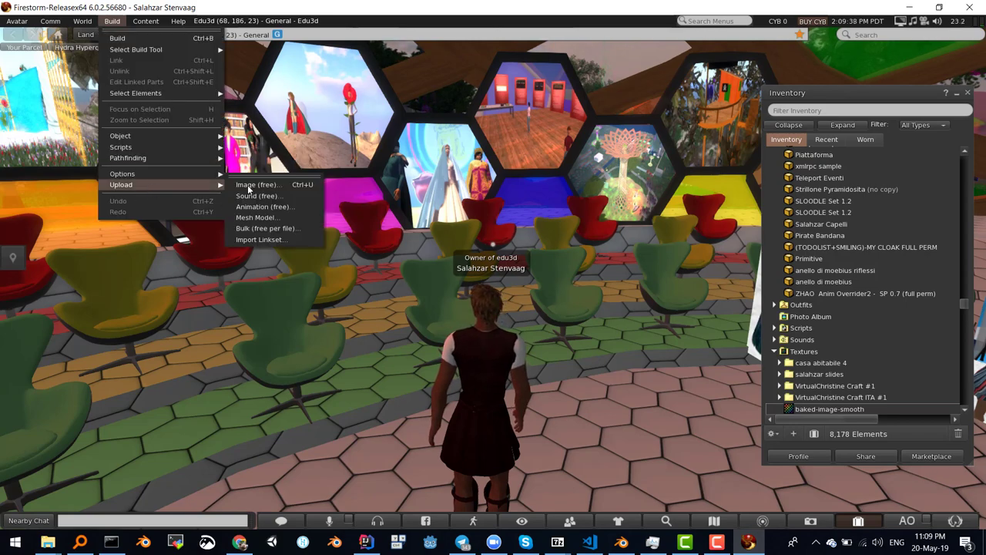
click(262, 186)
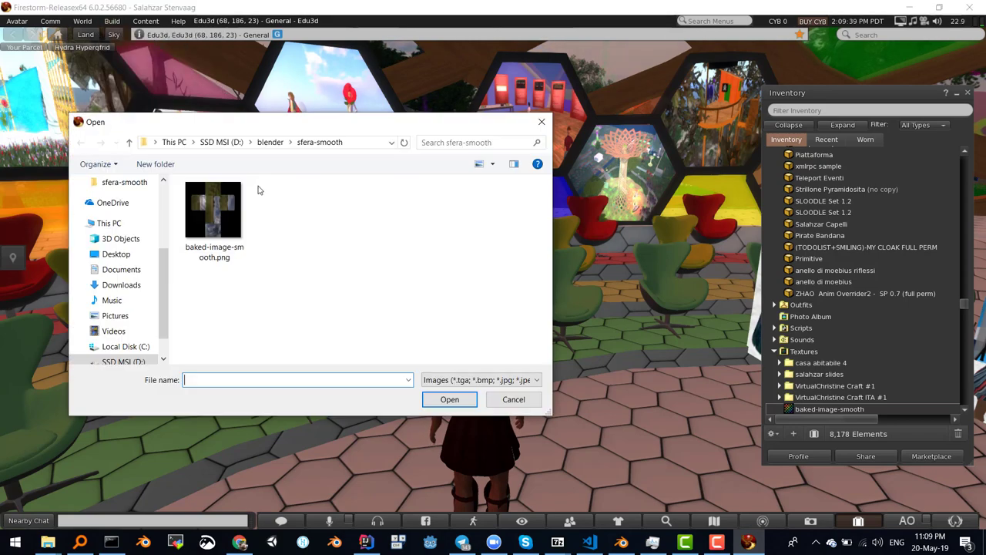
click(270, 142)
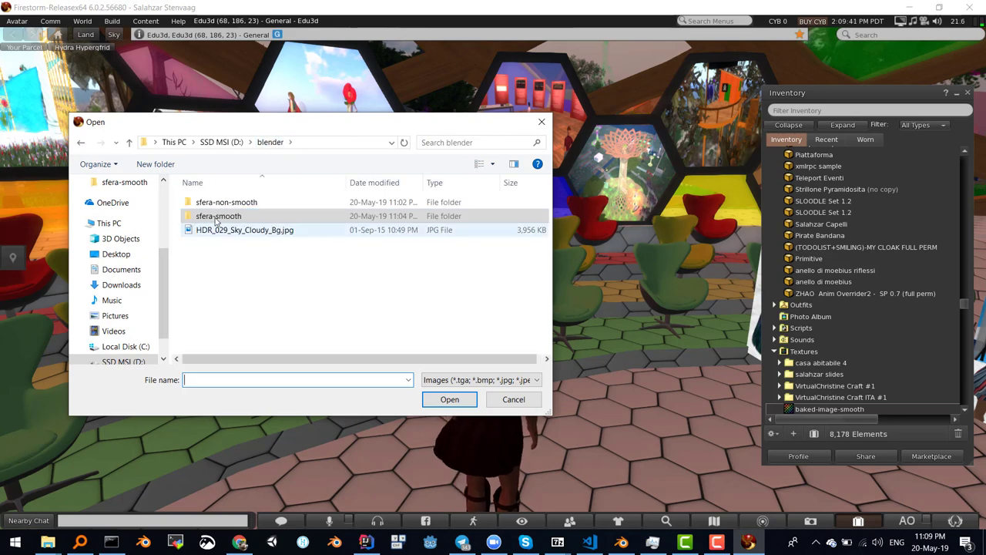
double_click(216, 199)
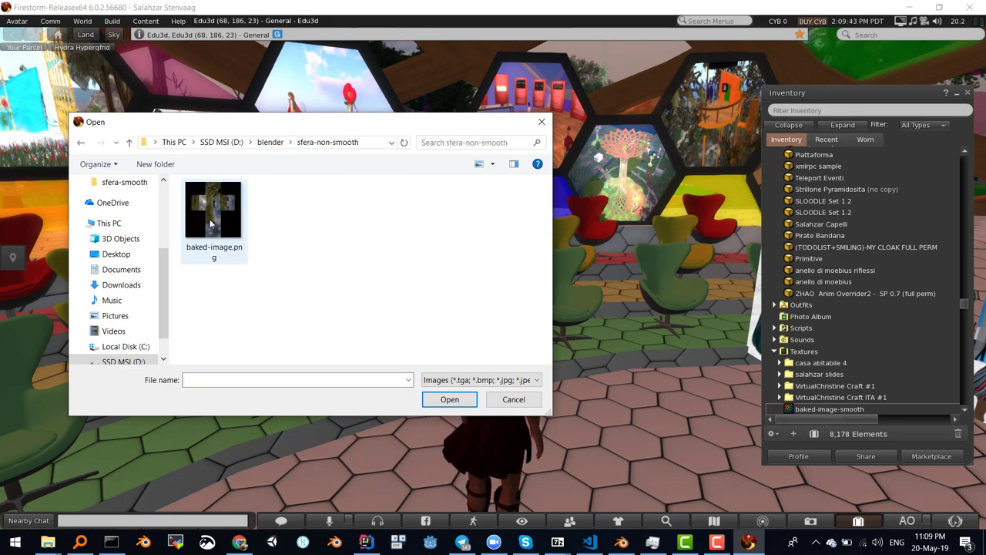
double_click(211, 223)
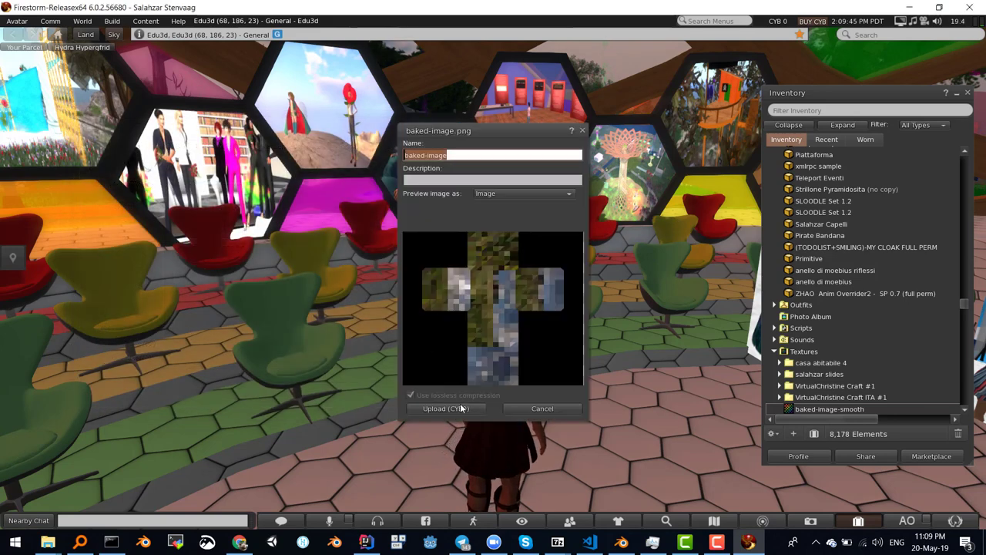
click(442, 407)
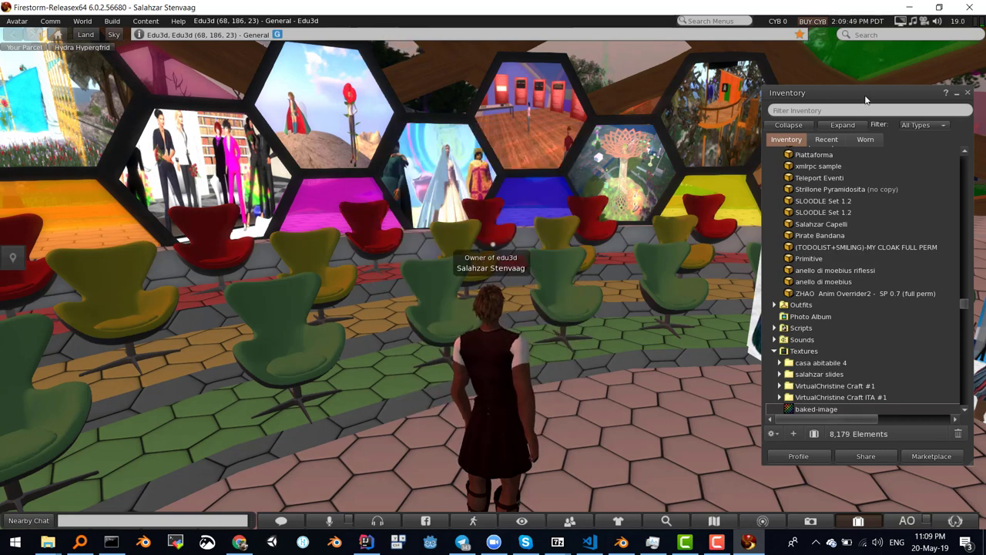
drag(865, 99, 811, 74)
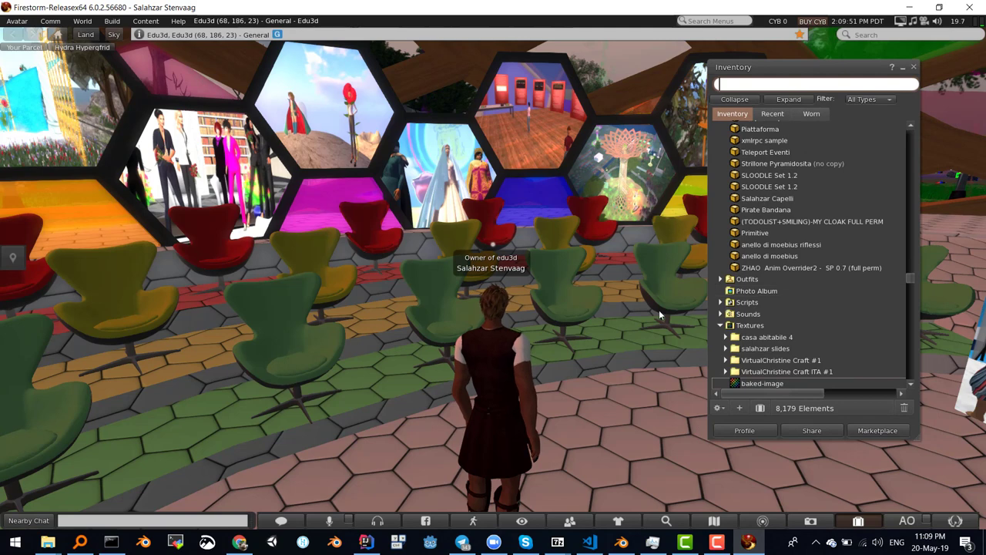
Rez sfera-video-non-smooth and sfera-video-smooth from the recent Objects folder beside the avatar
scroll(786, 328, down, 3)
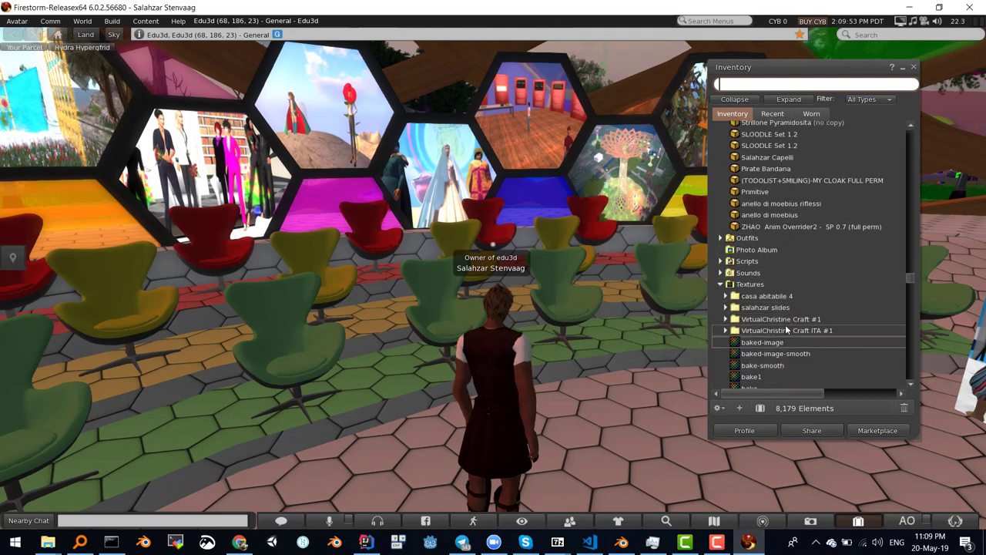
click(776, 114)
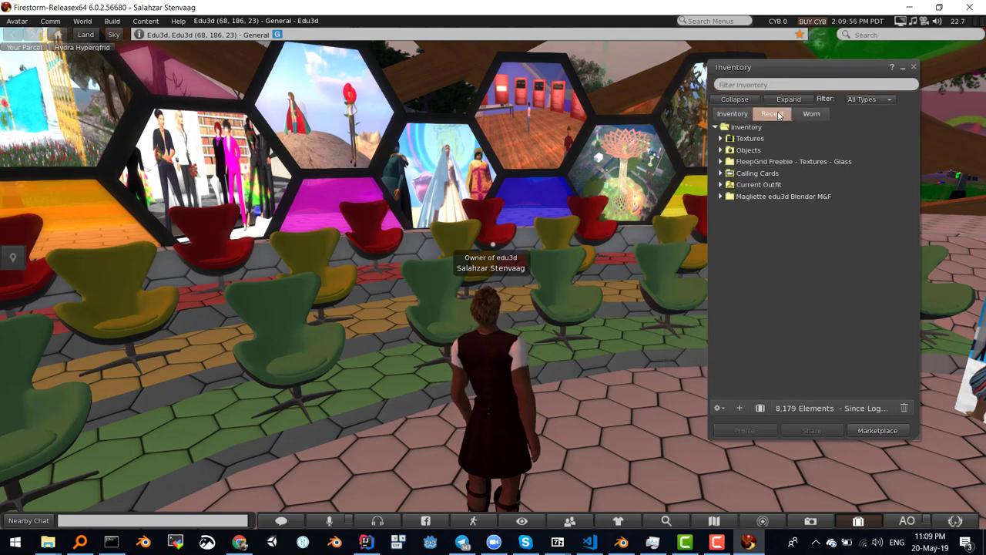
click(721, 150)
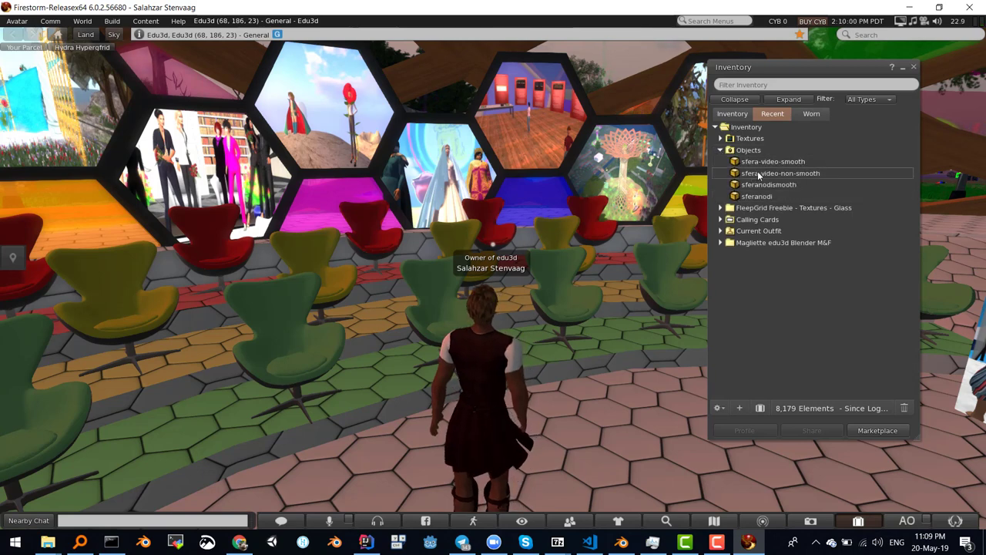
drag(759, 175, 593, 430)
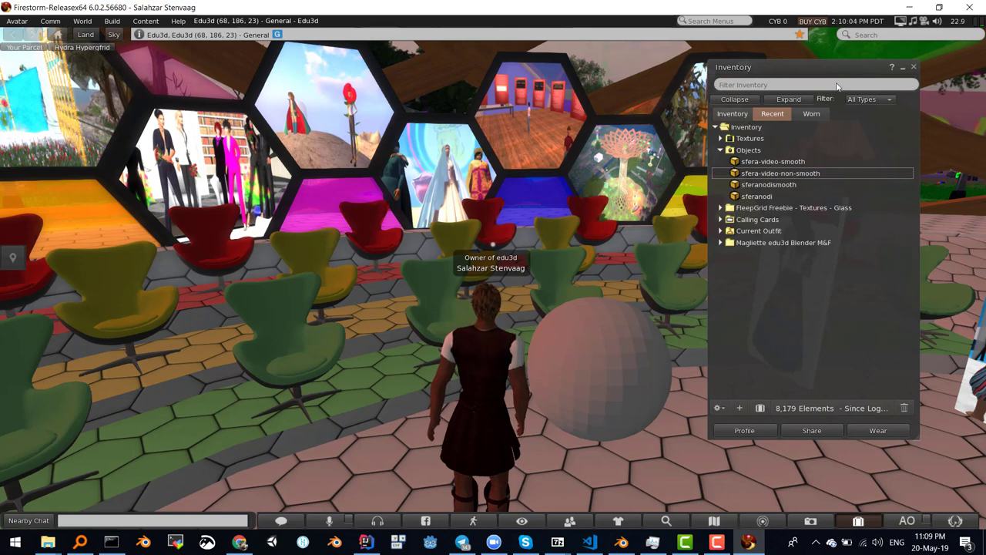
drag(811, 66, 912, 58)
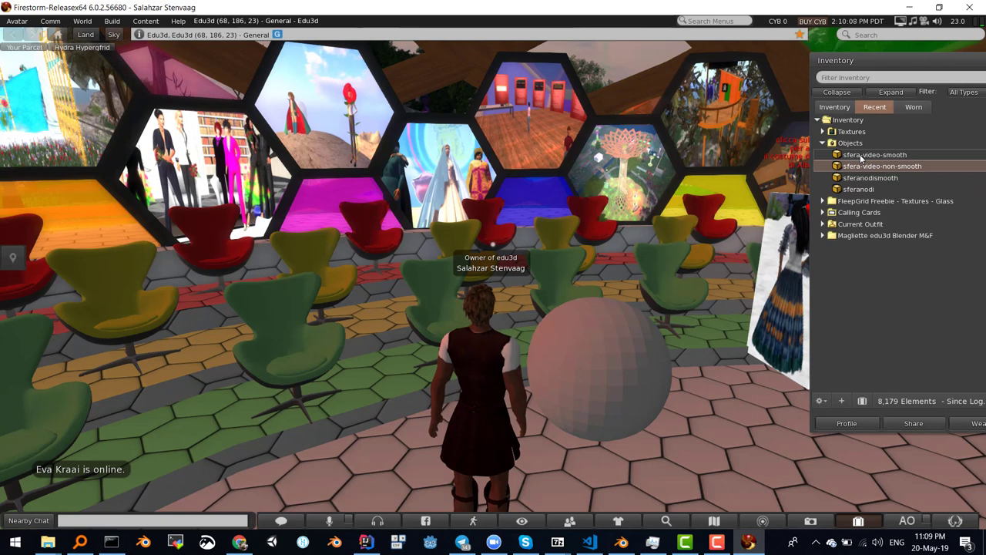
drag(866, 157, 777, 323)
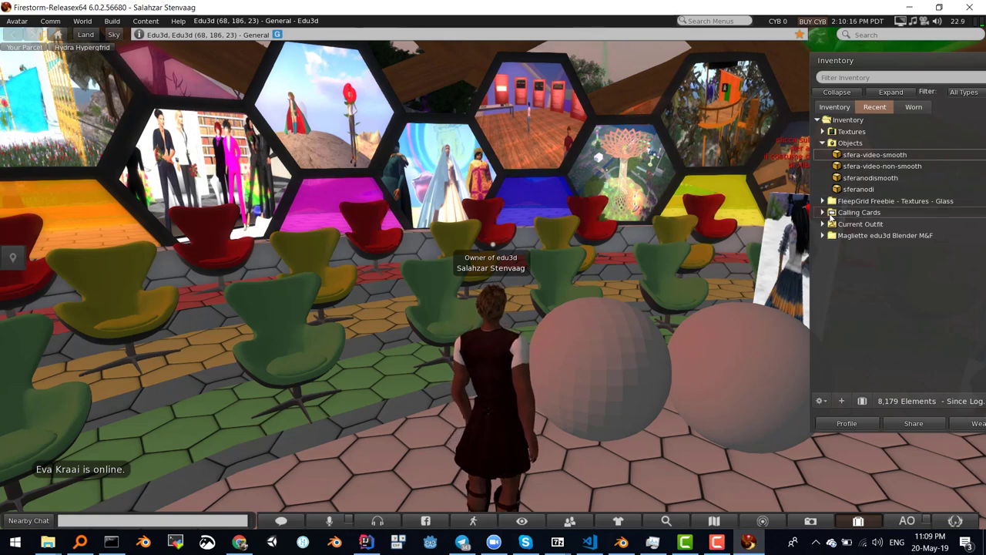
Drop baked-image-smooth onto the right sphere and baked-image onto the left sphere
click(822, 131)
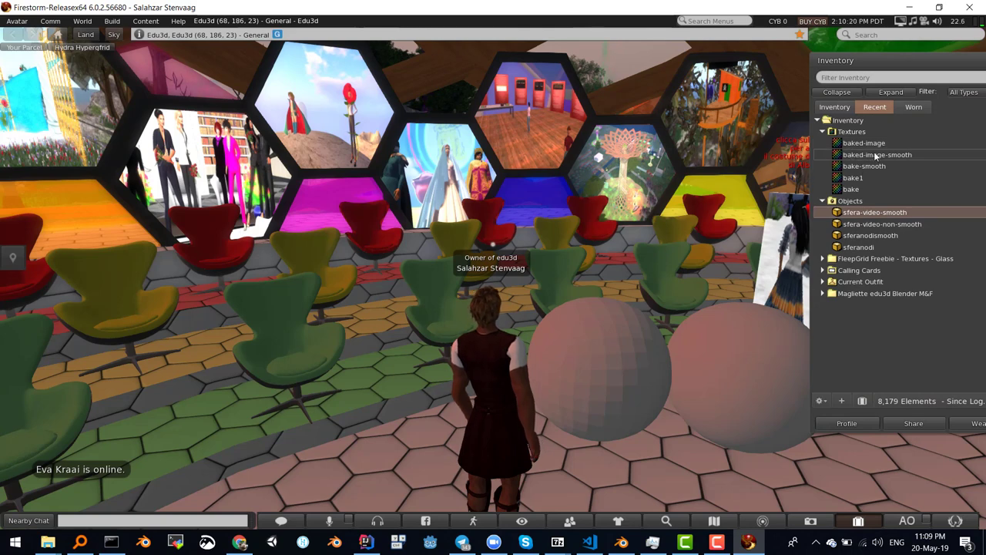
drag(876, 157, 759, 349)
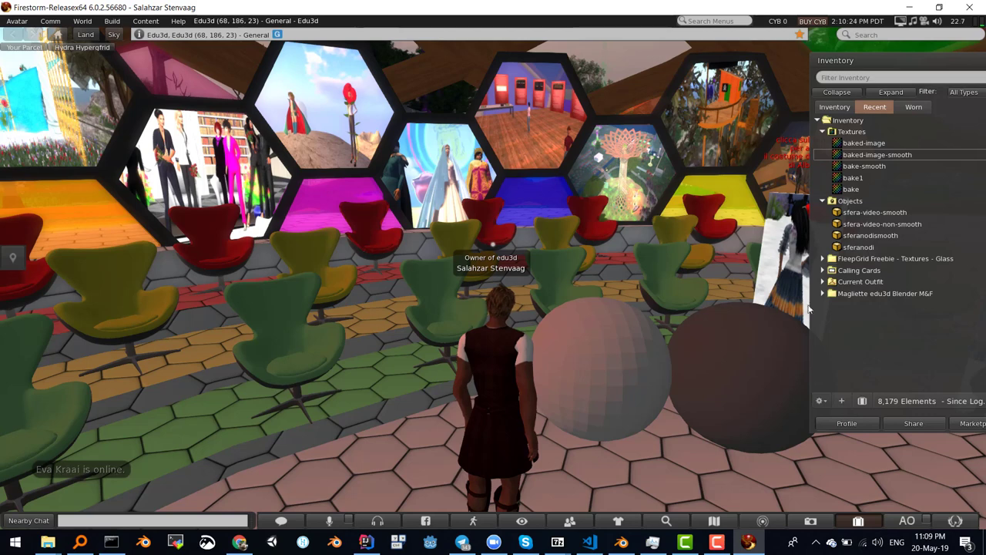
click(879, 145)
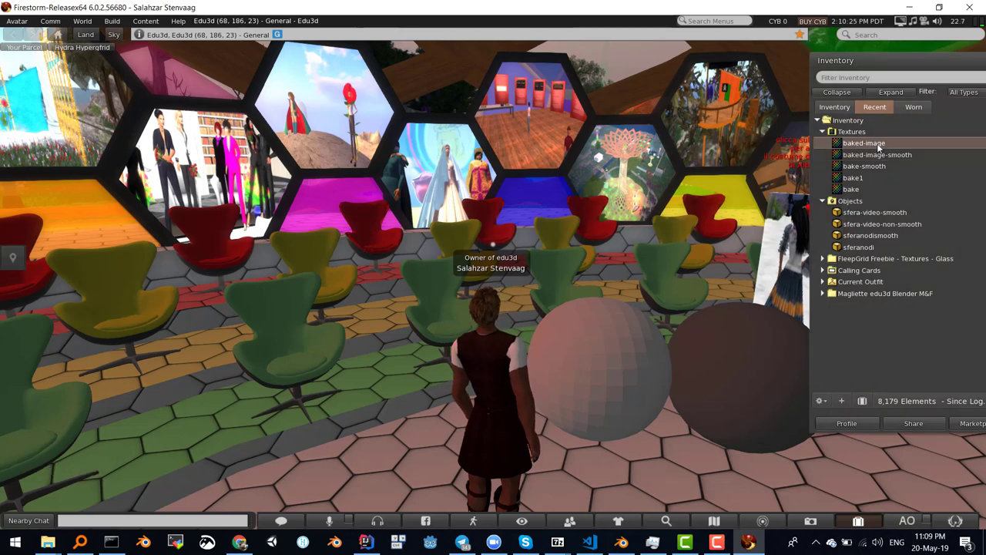
drag(879, 144, 611, 358)
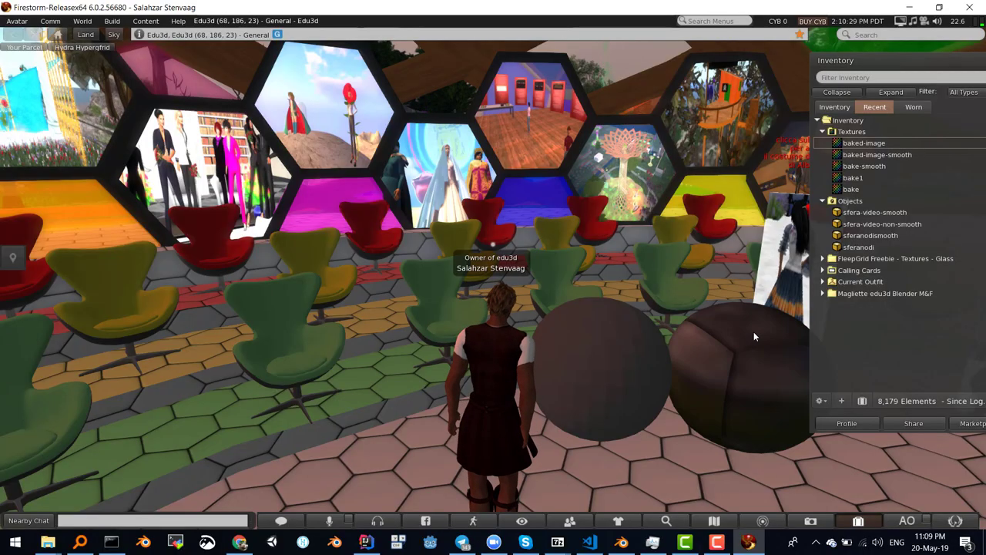
alt+drag(750, 346, 490, 275)
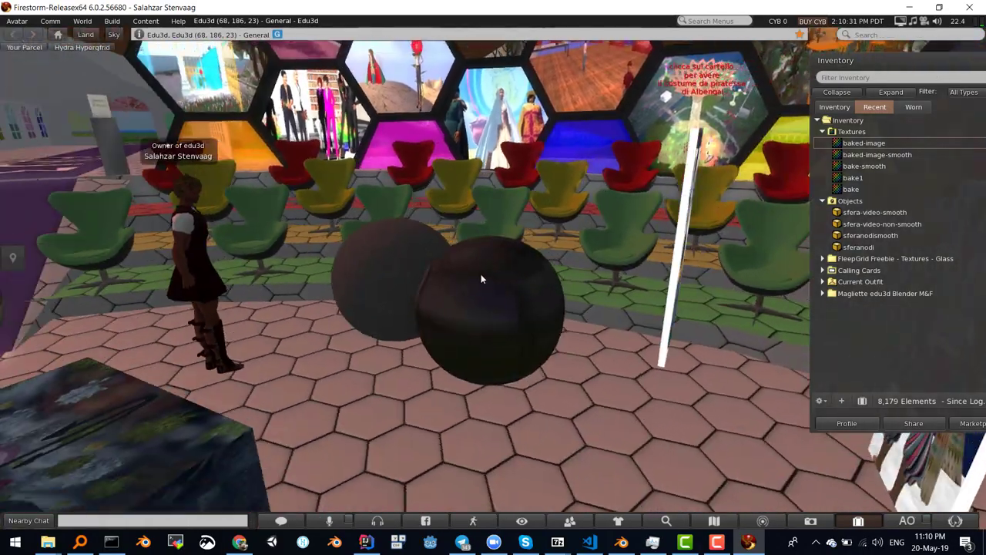
Set the colour of both the right and left spheres to white (255,255,255)
key(Escape)
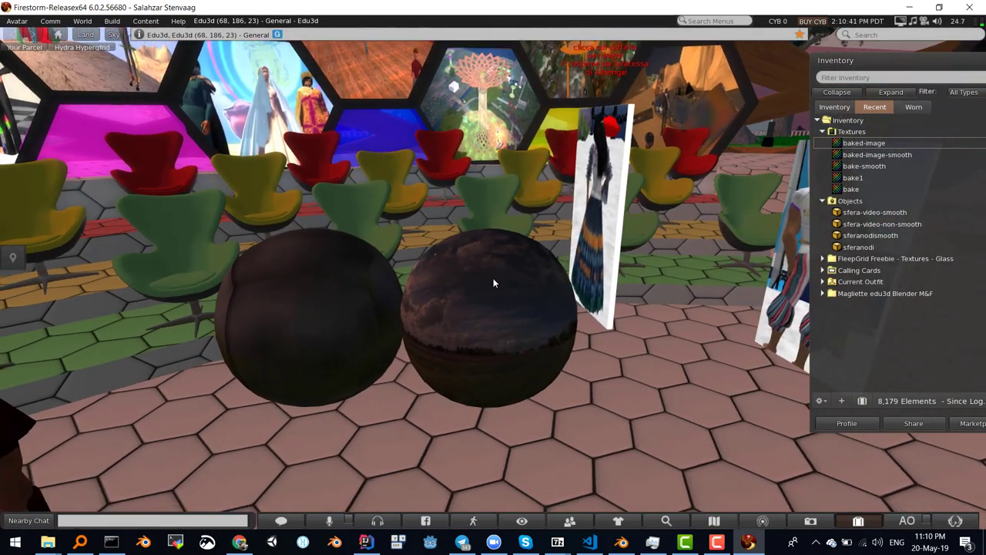
right_click(471, 299)
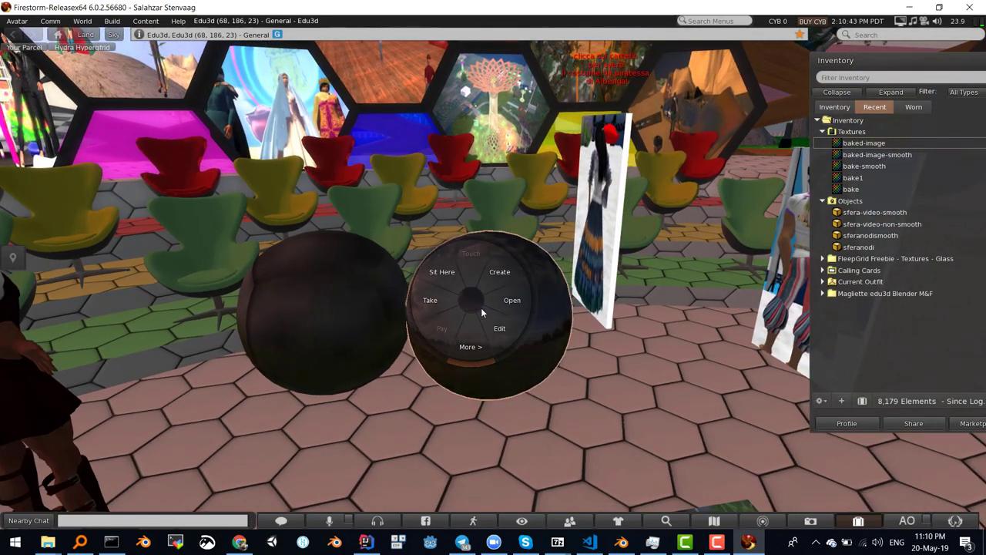
click(492, 319)
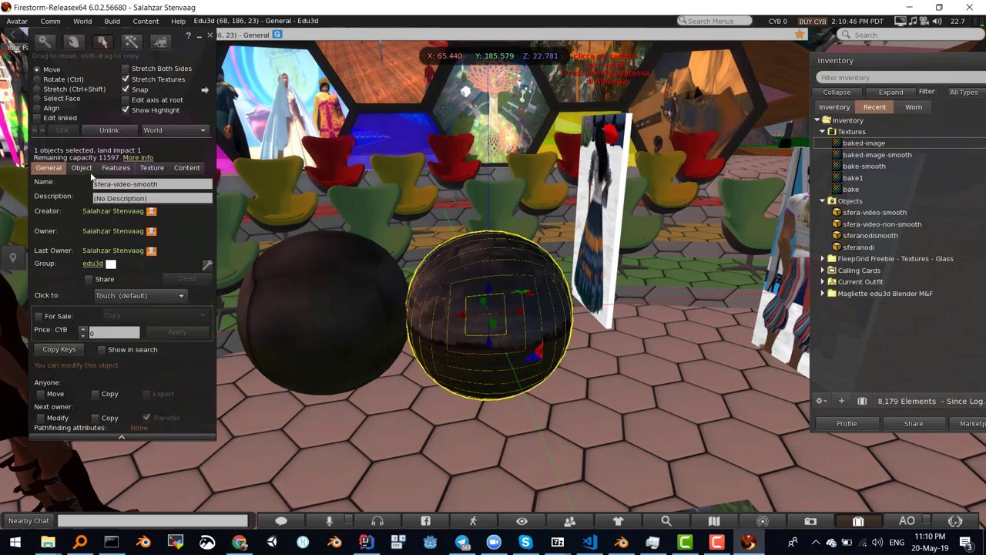
click(149, 168)
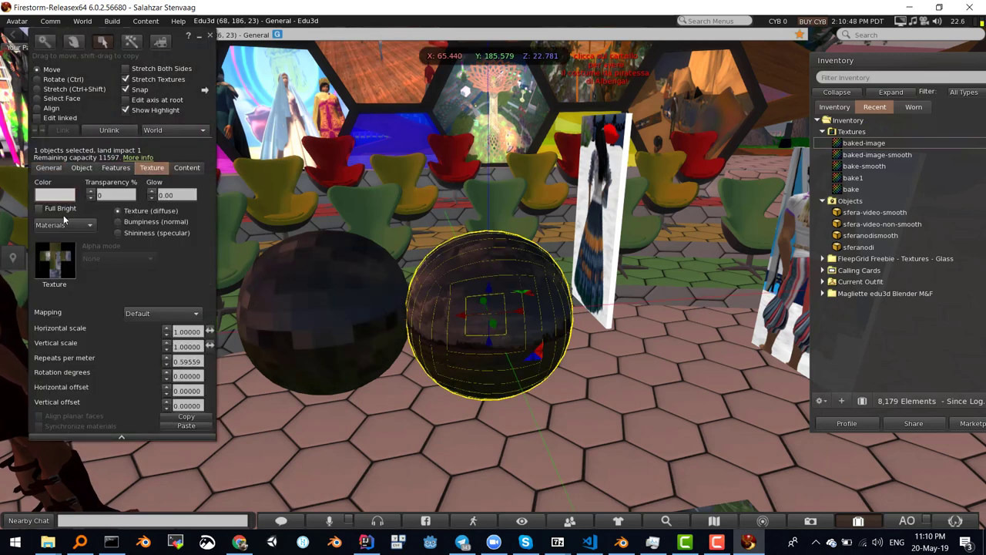
click(56, 197)
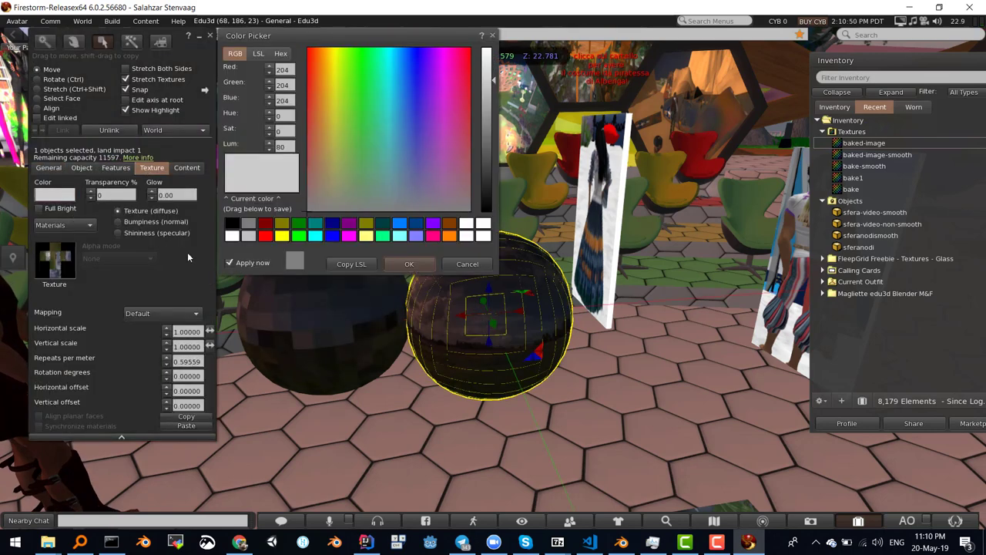
click(232, 235)
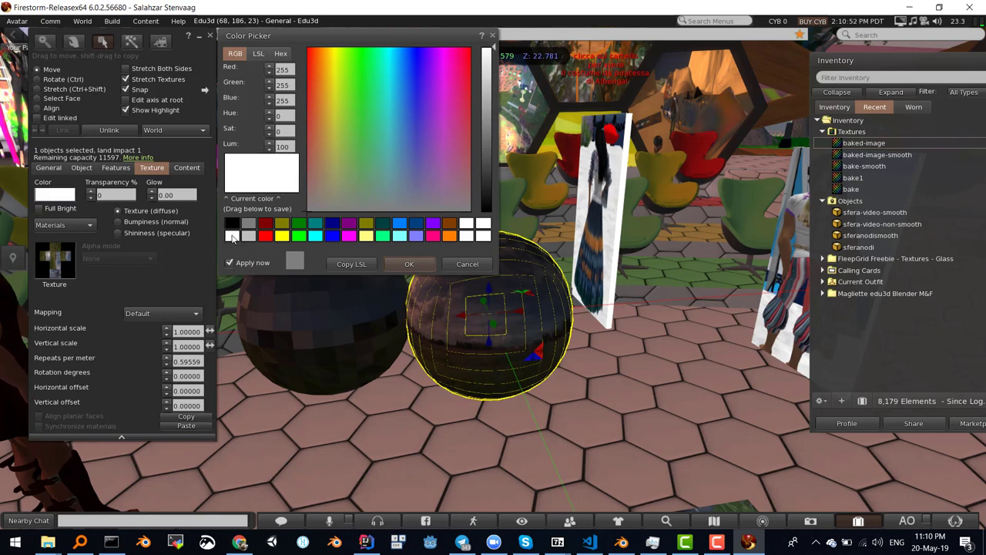
click(409, 263)
click(325, 314)
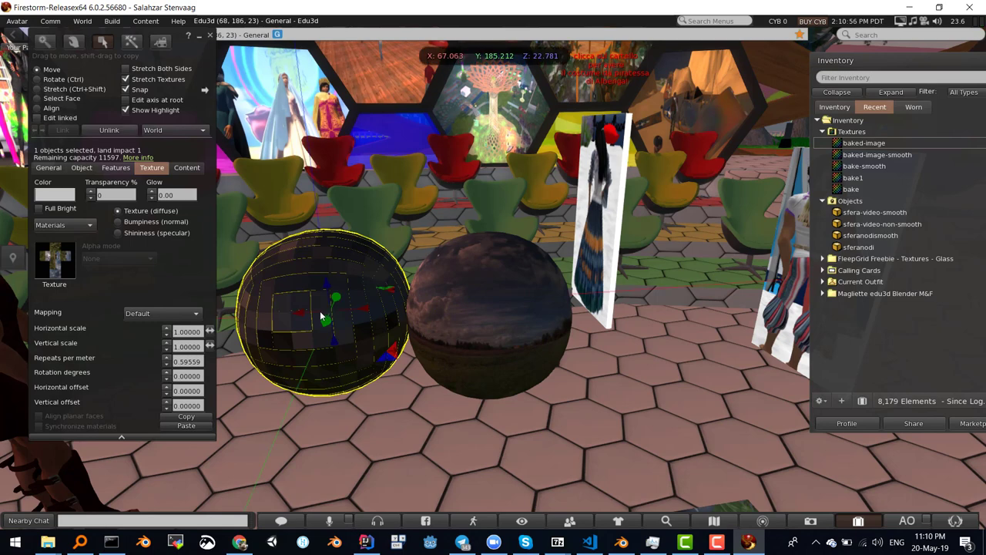
click(56, 196)
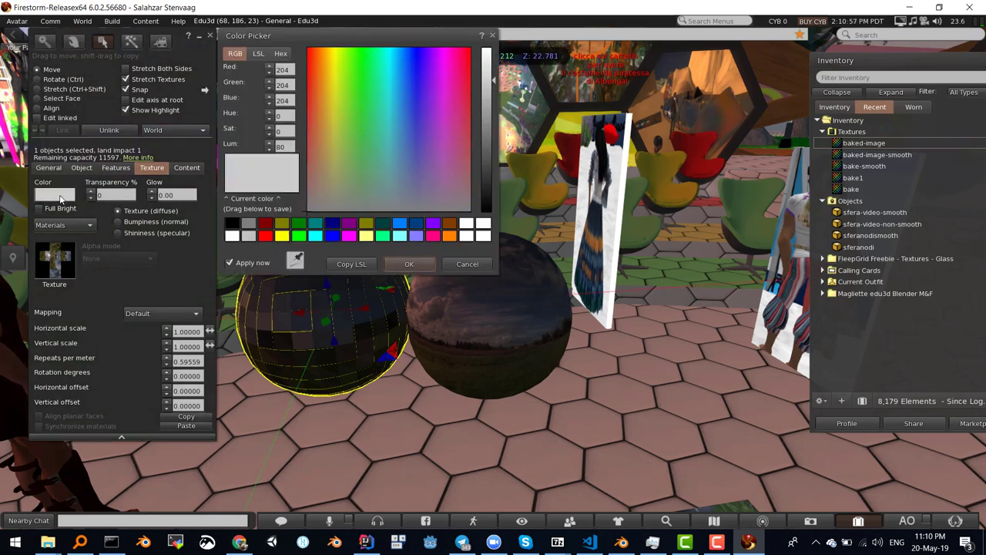
click(232, 236)
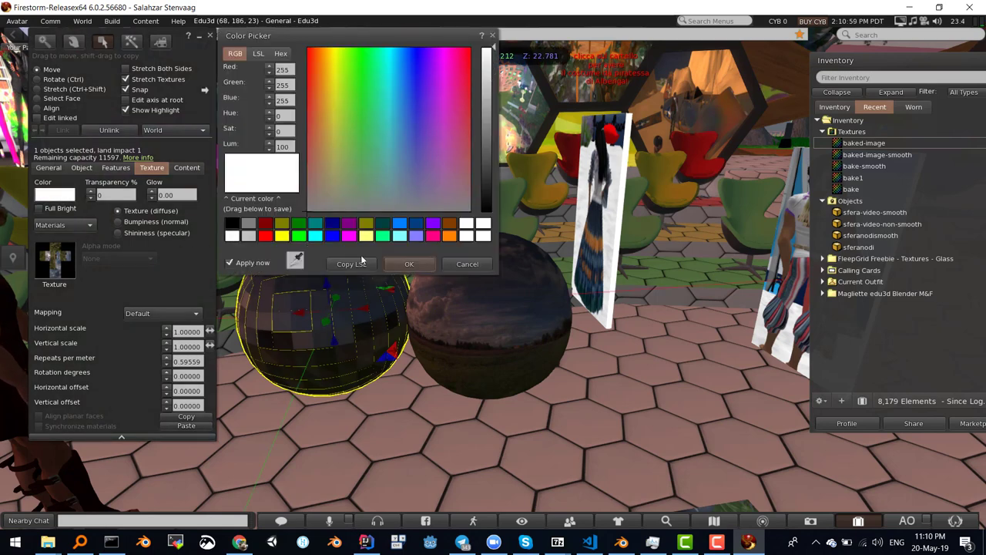
click(409, 264)
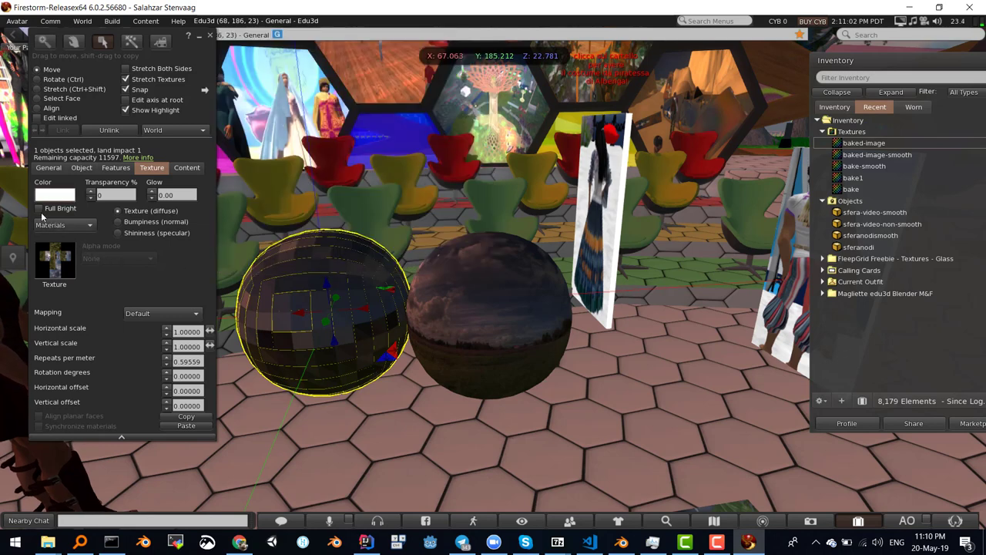
Turn on Full Bright for the left and right spheres
click(40, 208)
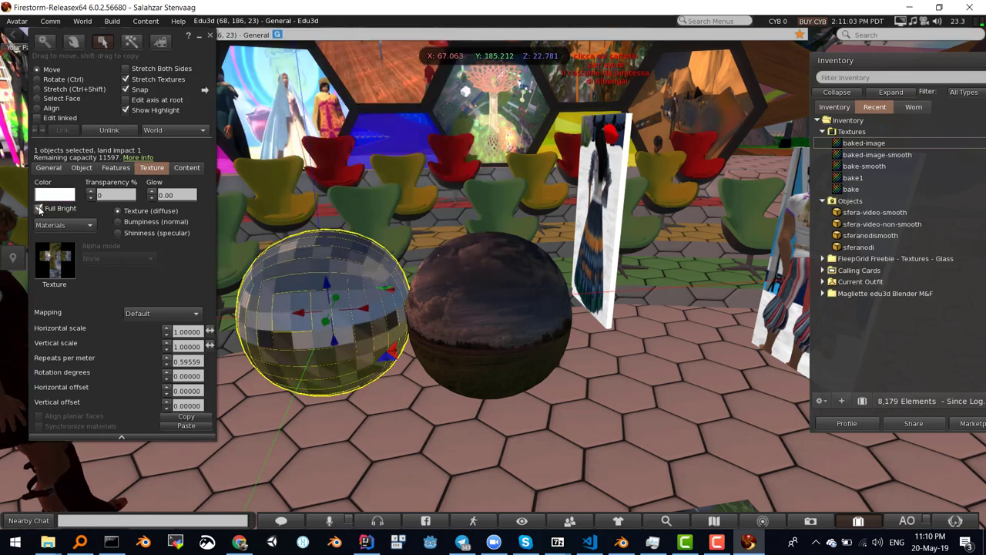
click(494, 305)
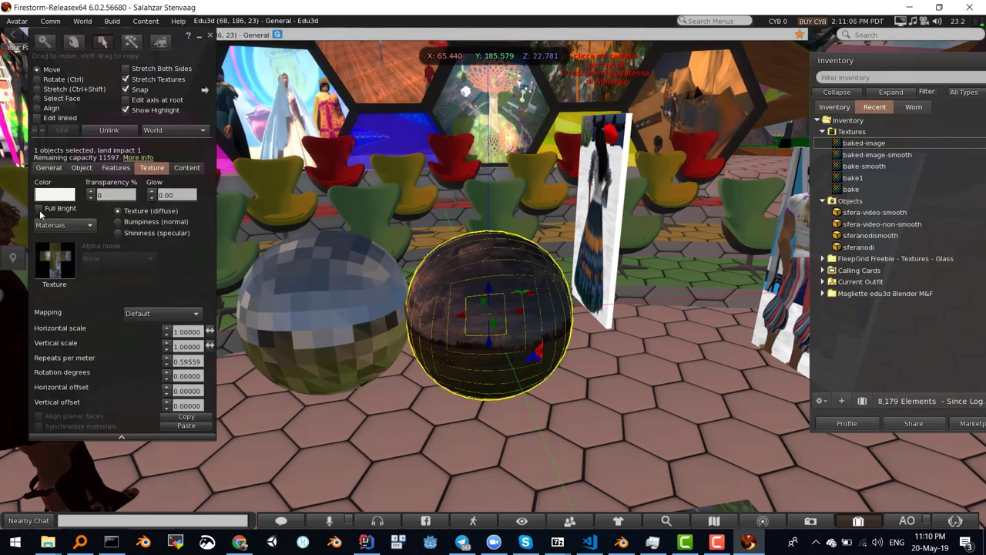
click(39, 208)
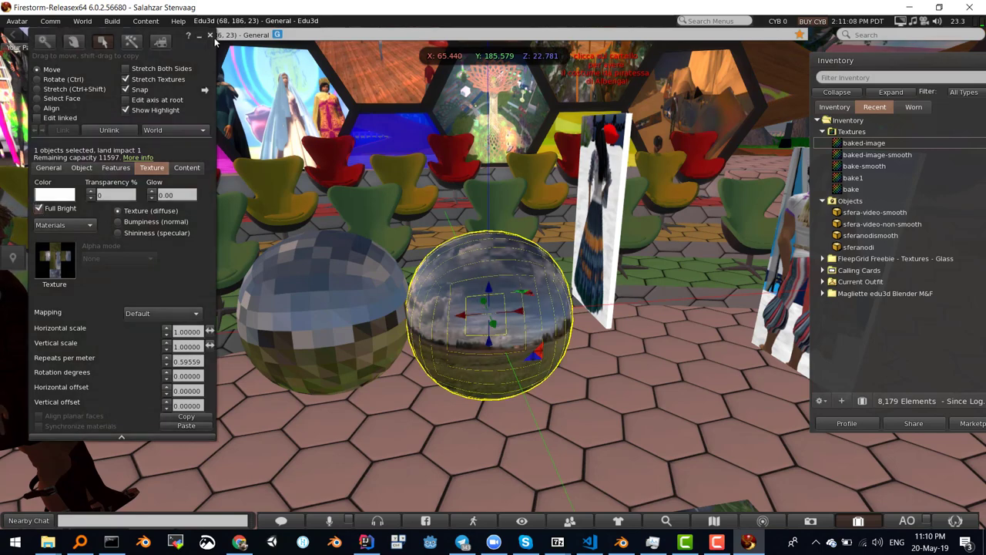
key(Escape)
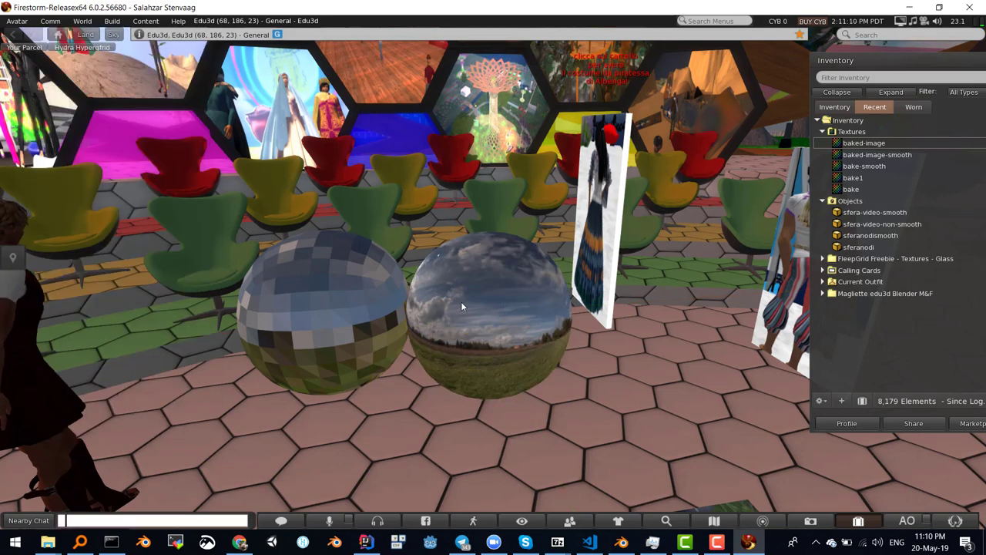
Orbit the camera close in on the mirror spheres and back behind the avatar
key(Escape)
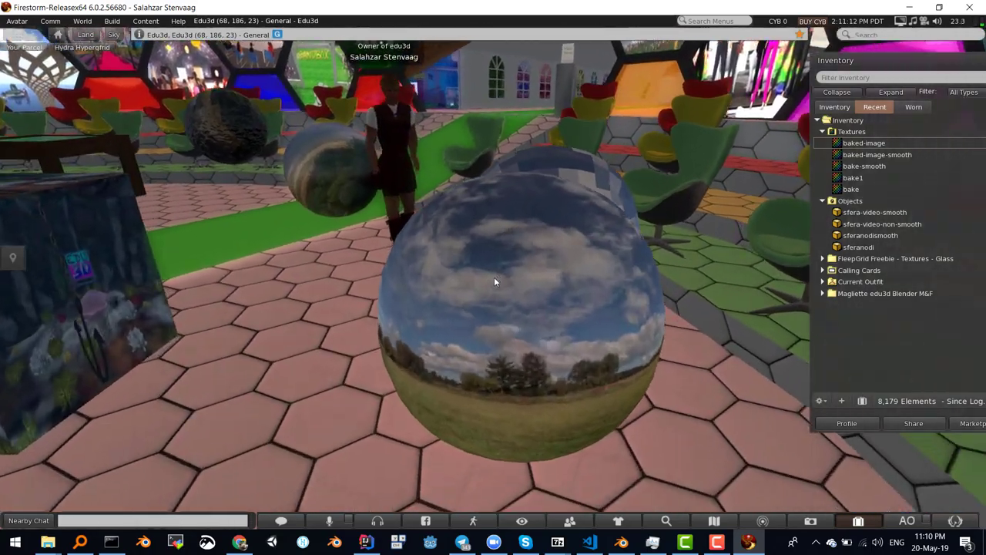
alt+drag(494, 276, 493, 278)
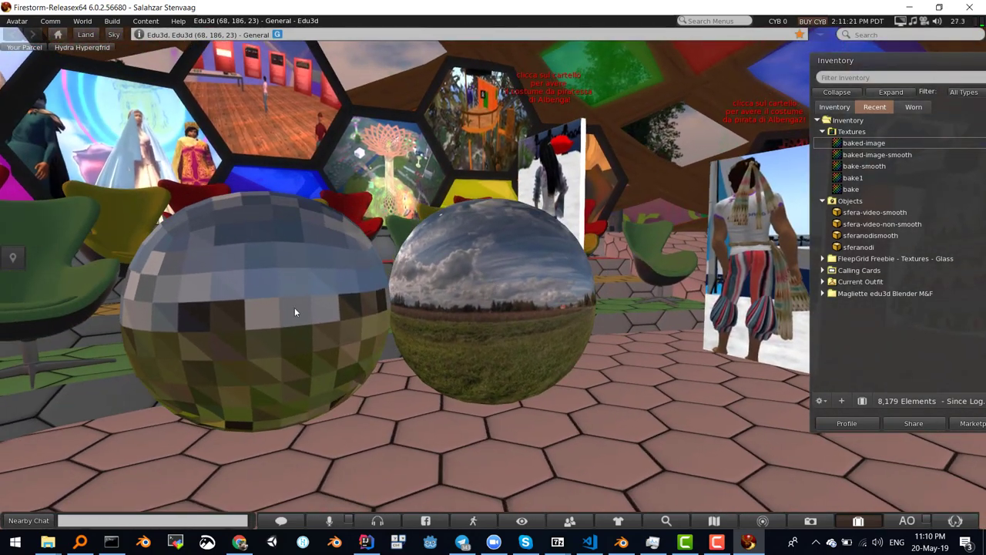
alt+drag(509, 312, 497, 278)
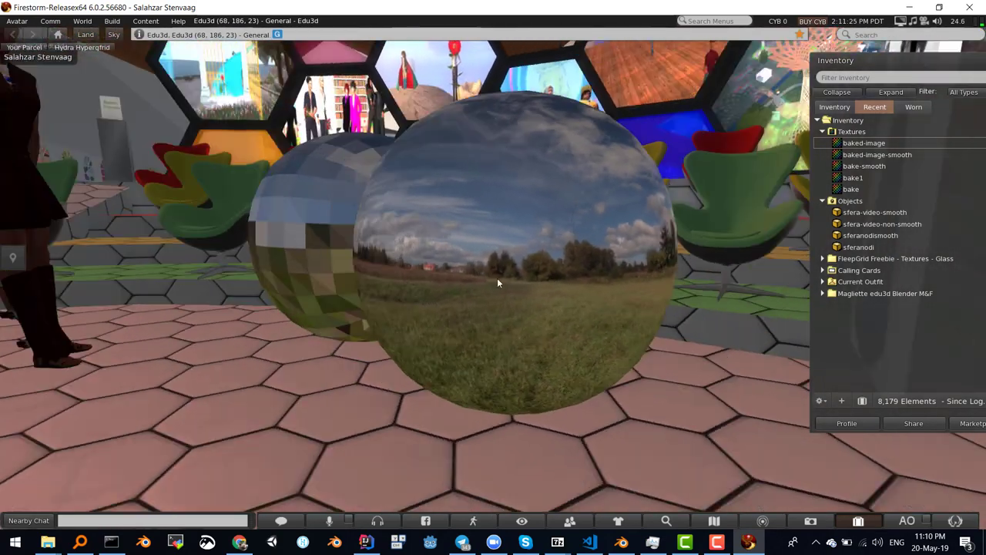
mouse_move(83, 343)
alt+mouse_down()
mouse_move(506, 274)
mouse_move(491, 279)
alt+mouse_up()
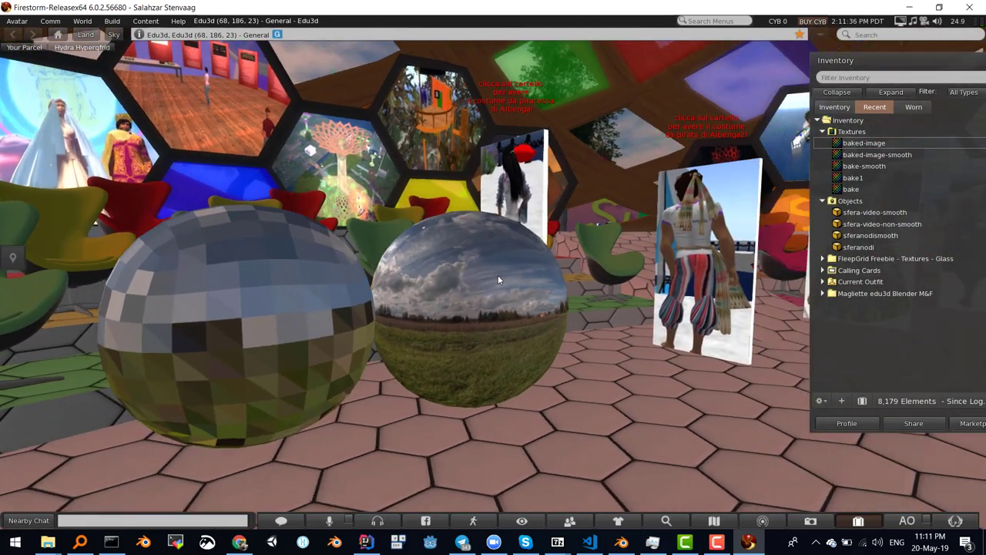
alt+drag(495, 277, 496, 282)
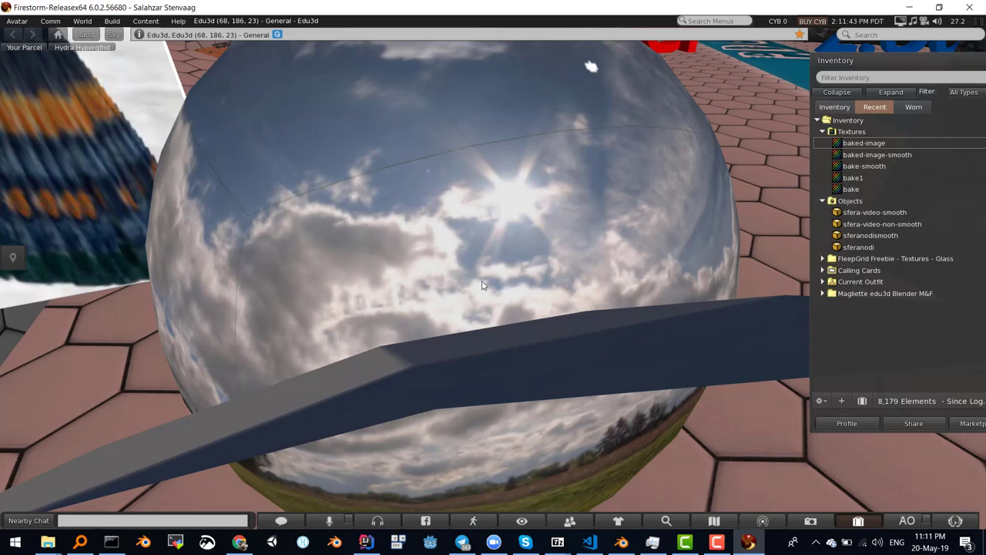
Zoom in and out repeatedly to compare the faceted and smooth sphere reflections
scroll(483, 285, down, 5)
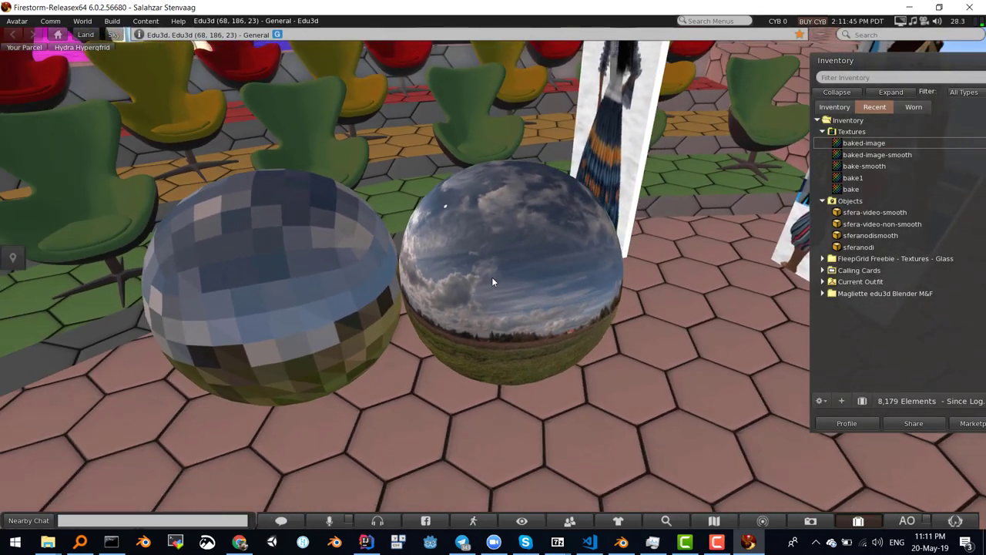
scroll(491, 277, up, 5)
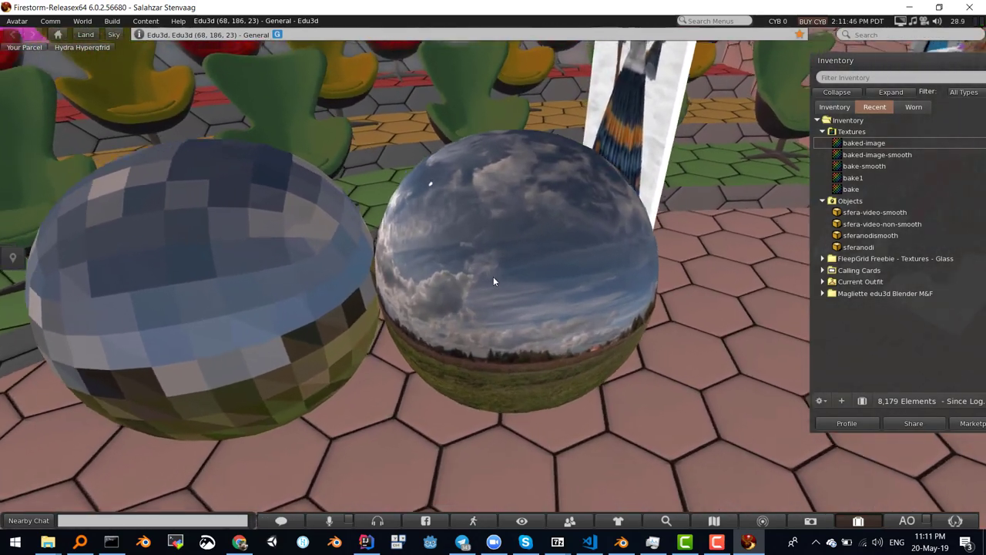
scroll(497, 277, down, 5)
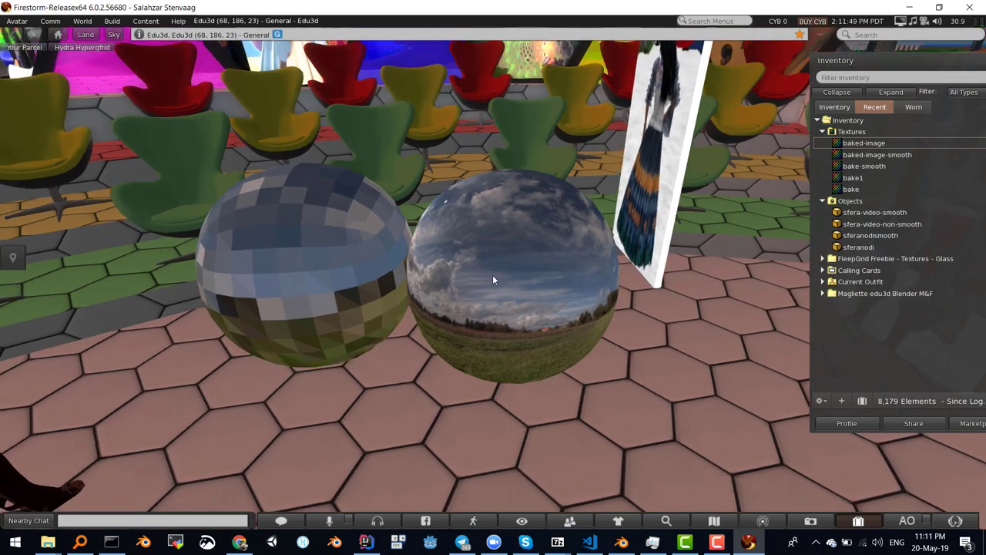
scroll(493, 275, up, 3)
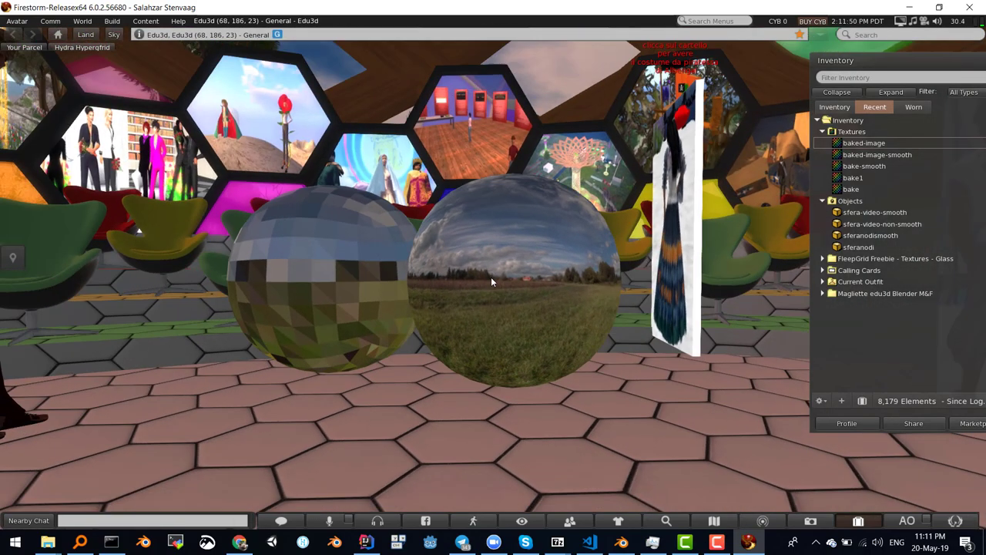
scroll(493, 278, down, 3)
scroll(494, 282, up, 3)
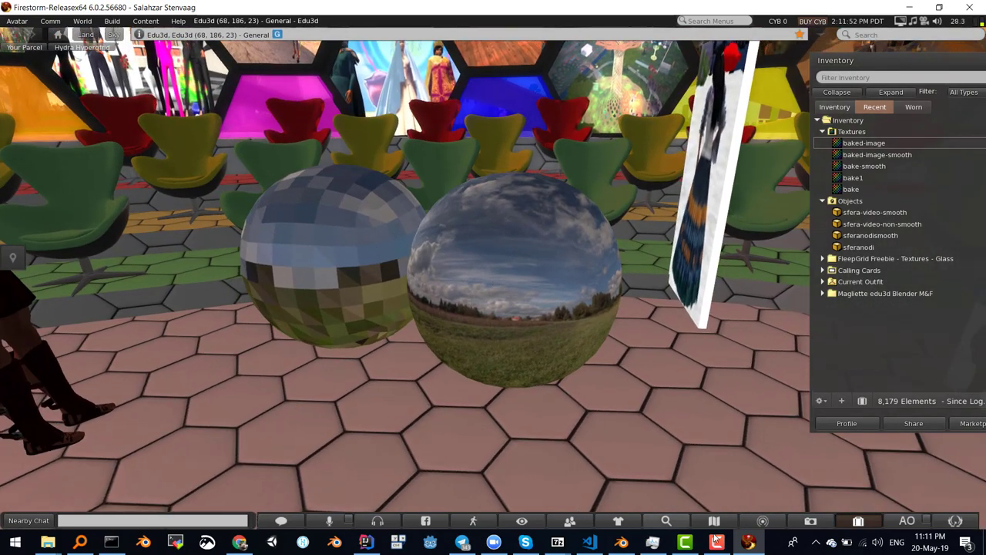
scroll(494, 282, down, 3)
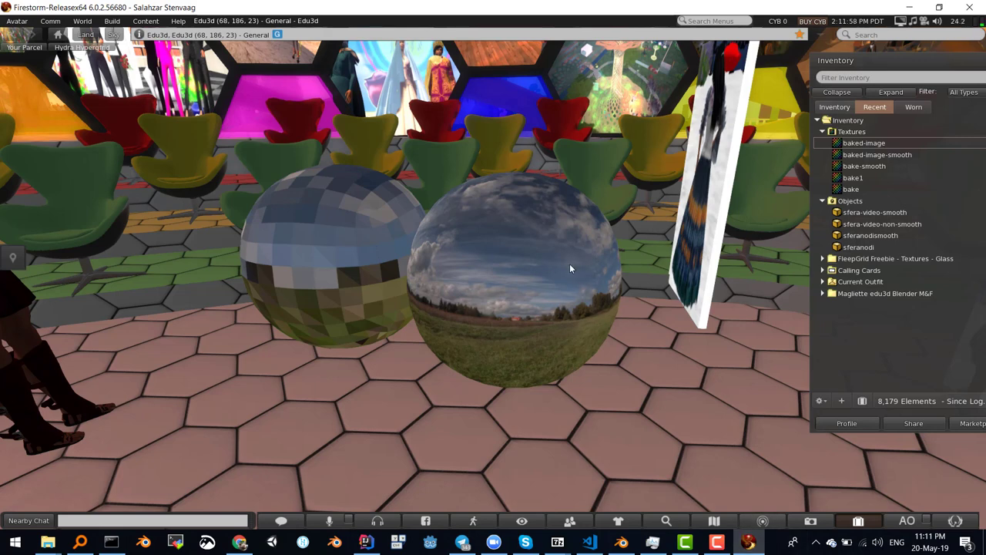
scroll(492, 275, up, 3)
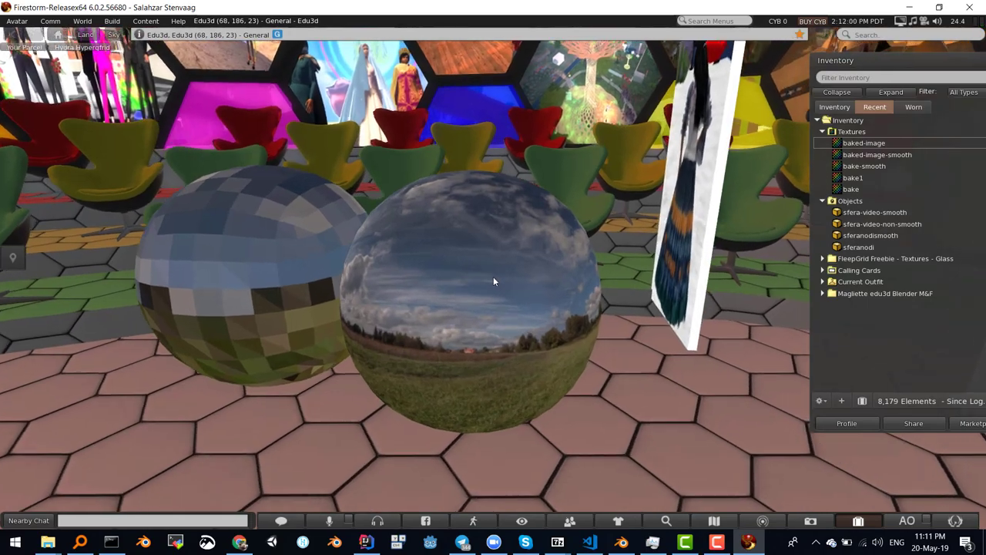
scroll(493, 278, down, 5)
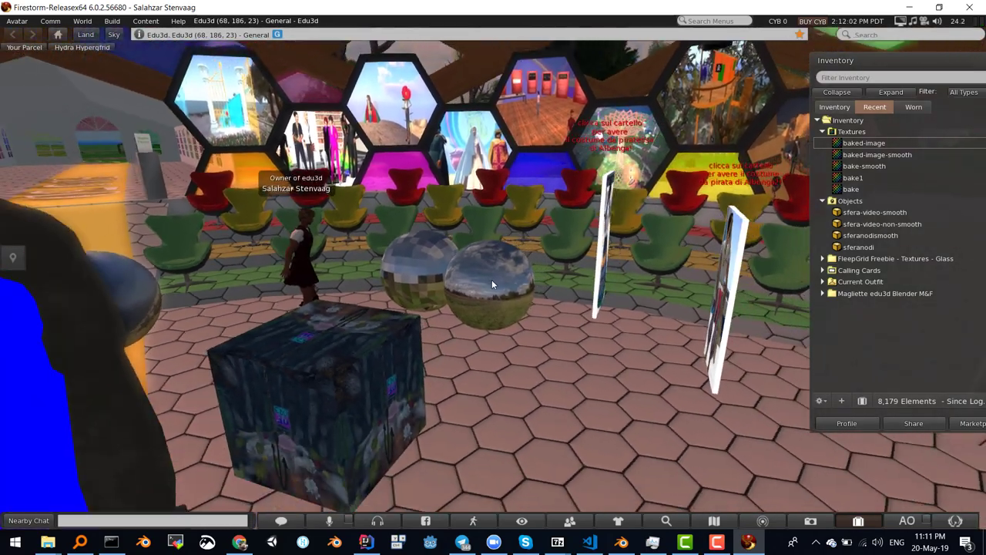
scroll(492, 280, up, 5)
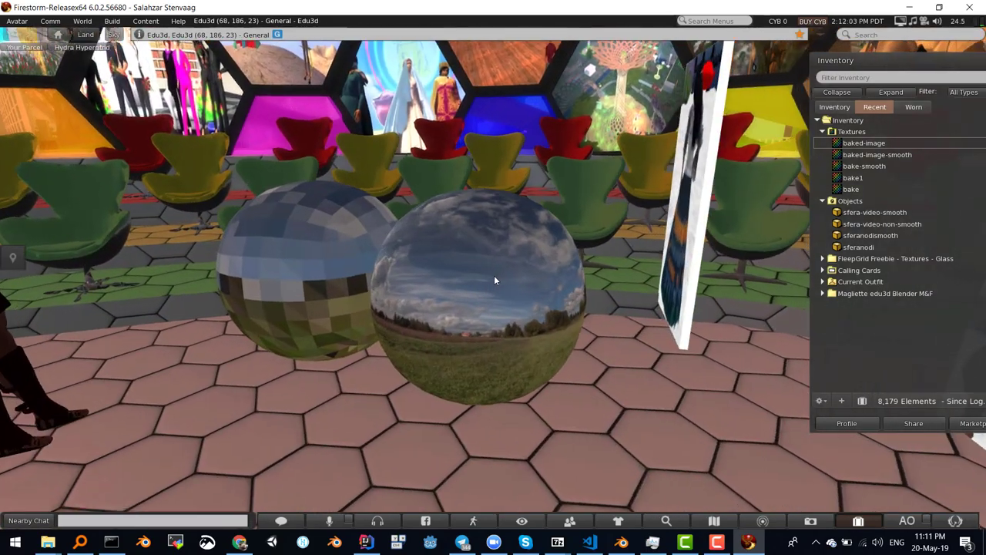
Set the smooth mirror sphere's bumpiness to Brightness
right_click(490, 279)
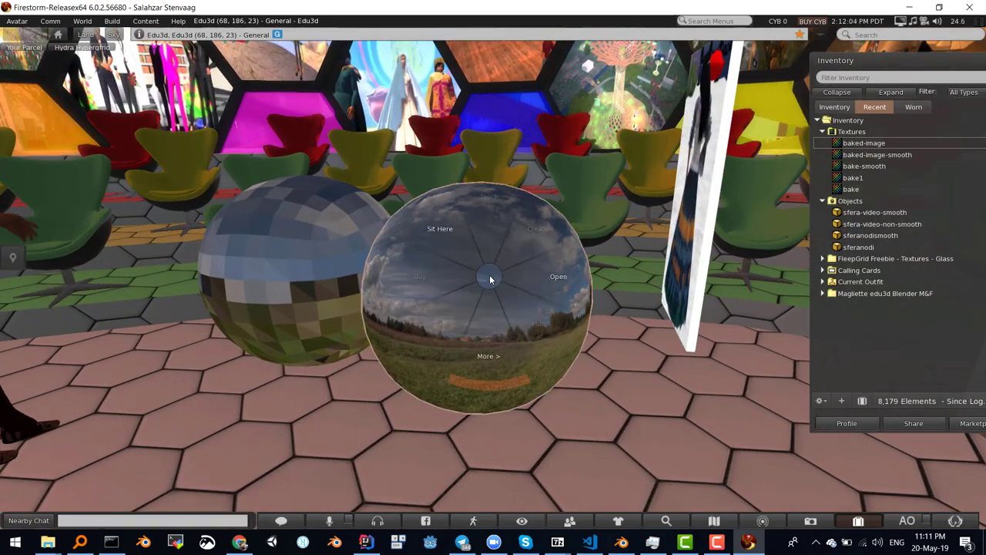
click(515, 306)
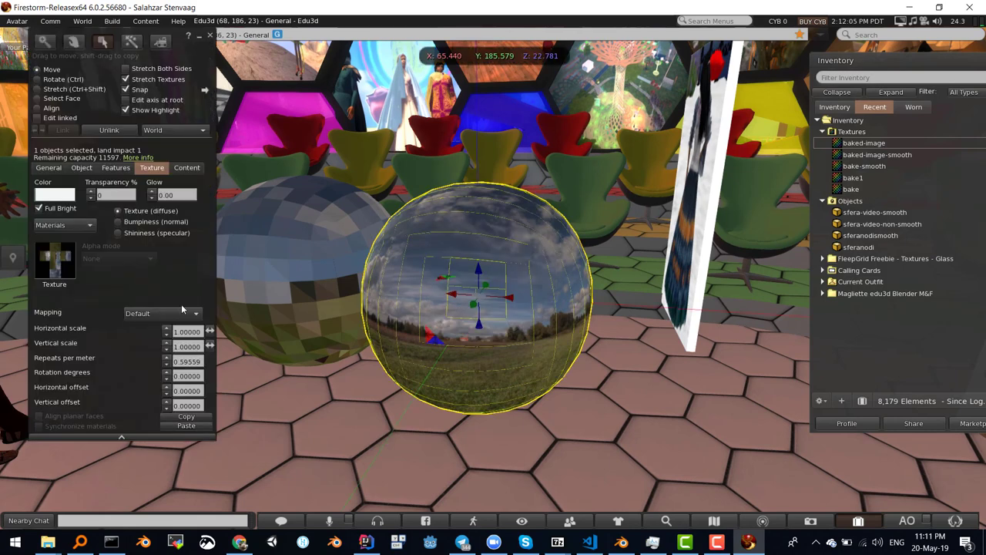
click(117, 222)
click(106, 260)
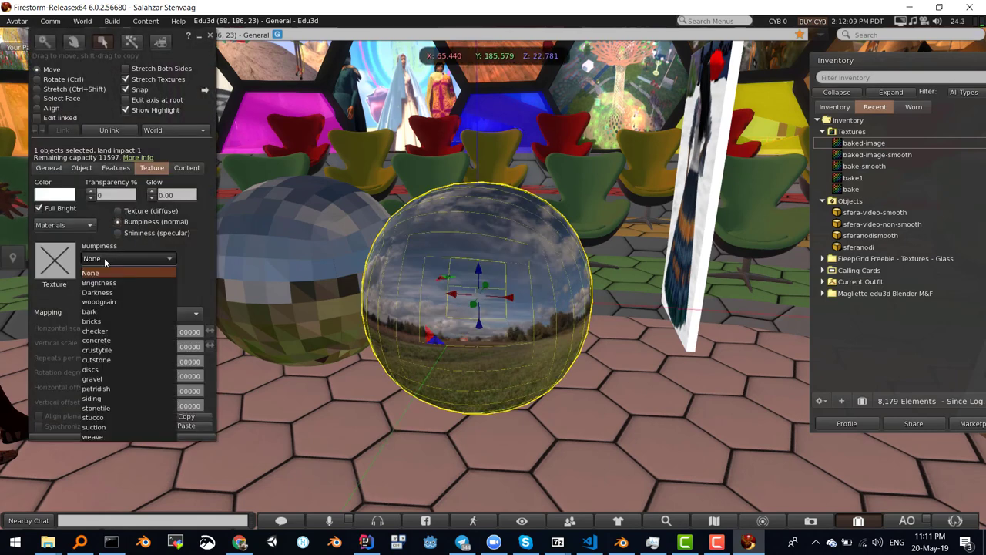
click(103, 283)
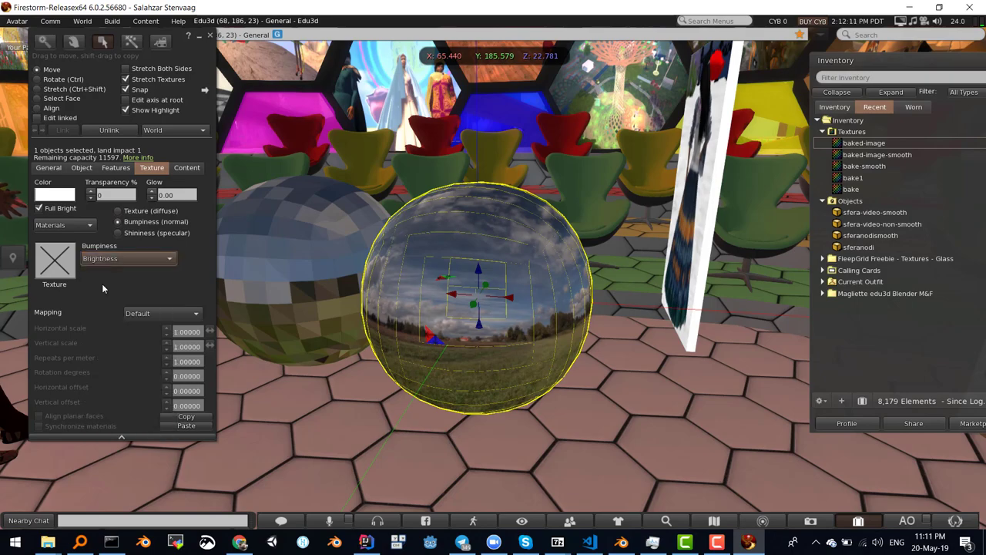
scroll(494, 275, up, 5)
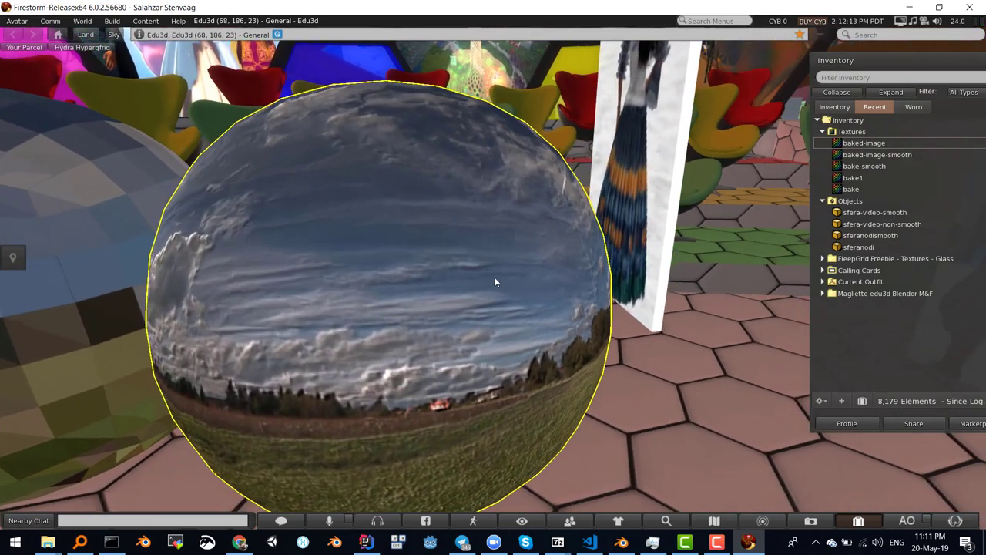
alt+drag(495, 277, 488, 274)
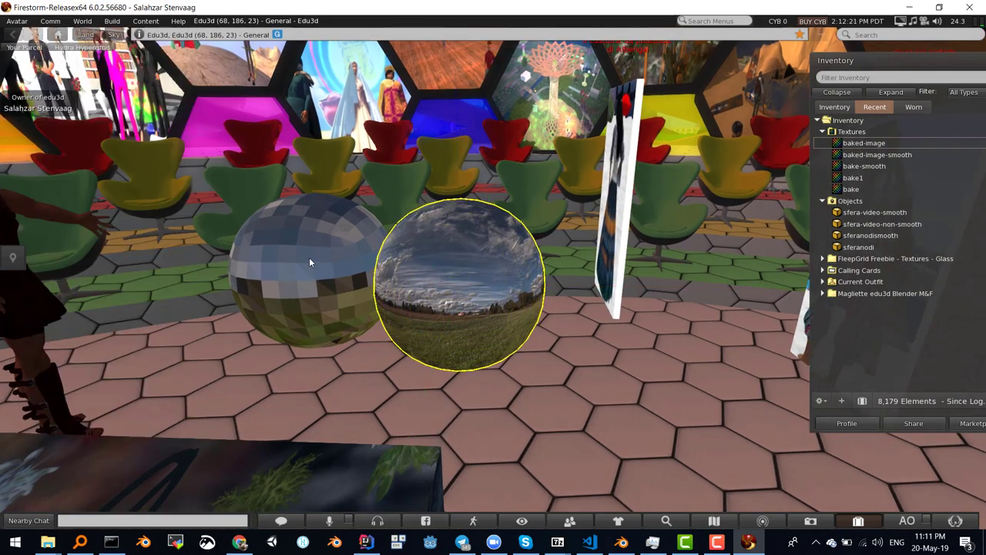
Set the left sphere's bumpiness to Brightness as well
click(309, 263)
click(100, 259)
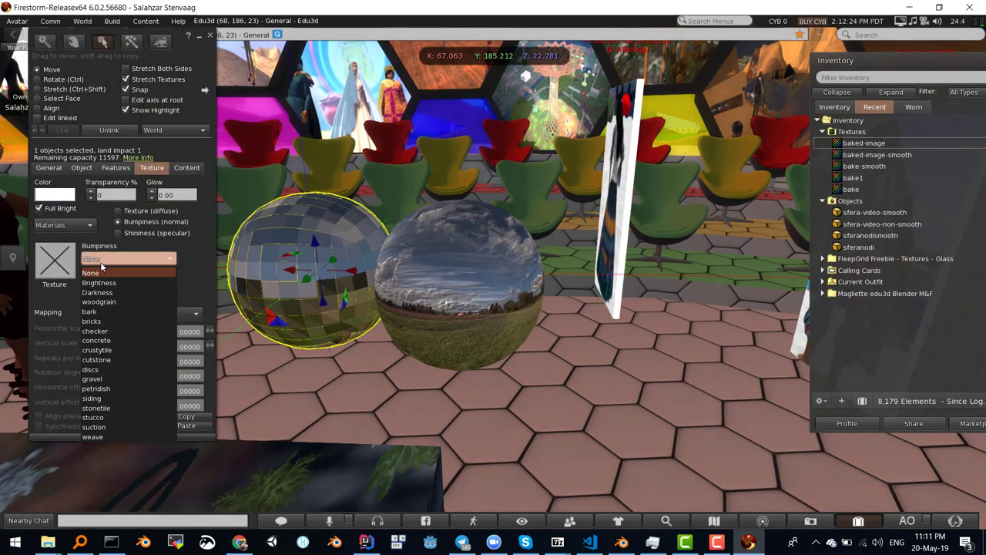
click(99, 283)
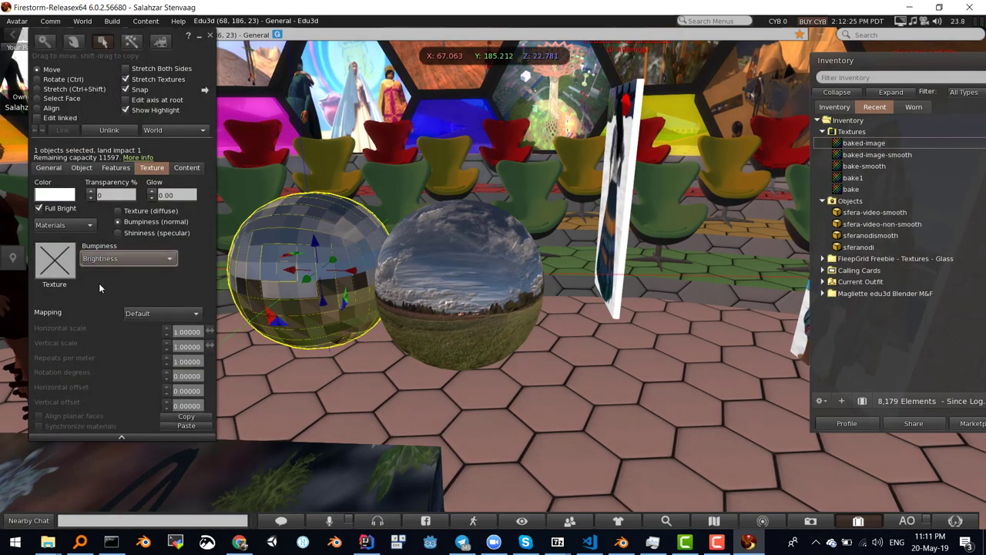
click(208, 37)
mouse_move(493, 276)
alt+mouse_down()
mouse_move(492, 284)
mouse_move(504, 279)
mouse_move(476, 283)
mouse_move(493, 283)
alt+mouse_up()
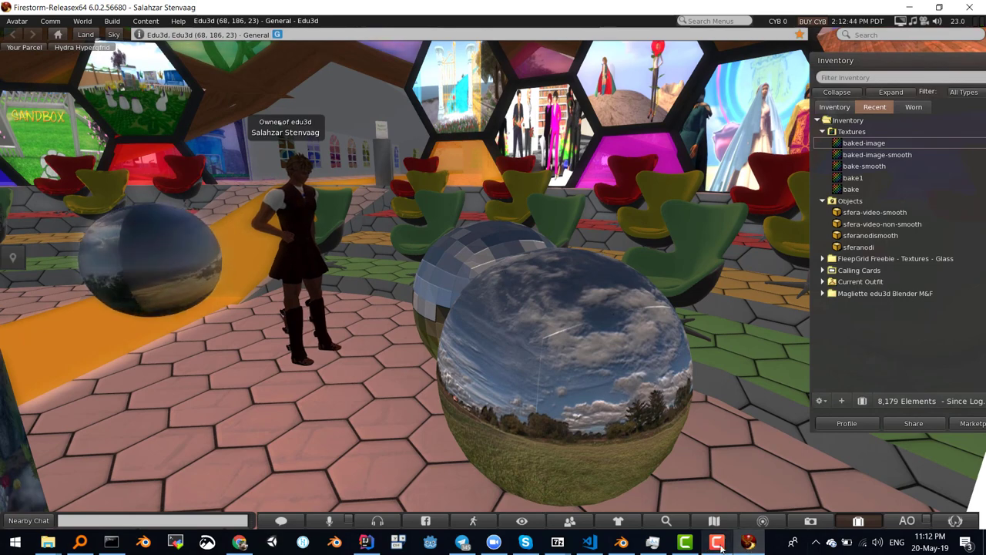
In Blender, review the world, the sphere's baked-image material nodes, and the Path Tracing render settings
click(747, 542)
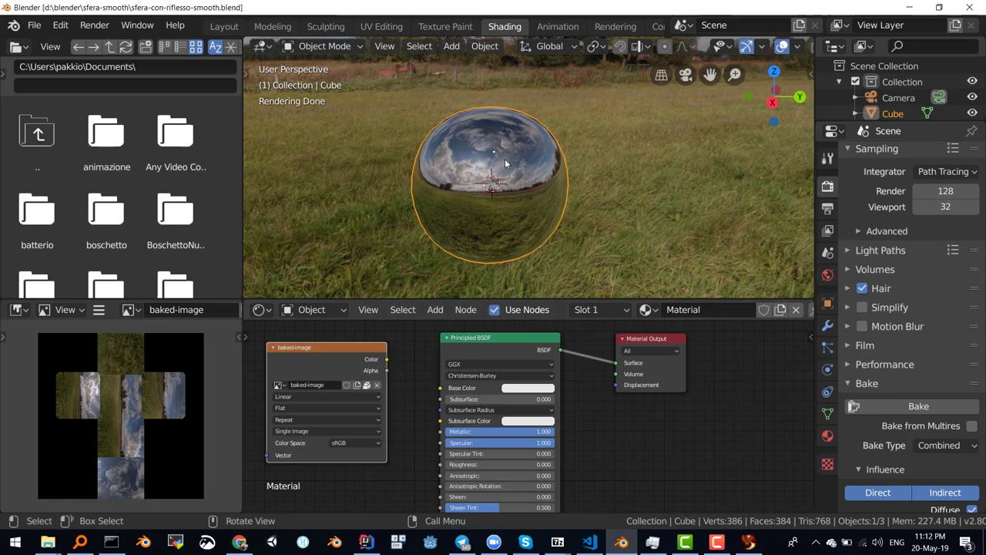
click(826, 277)
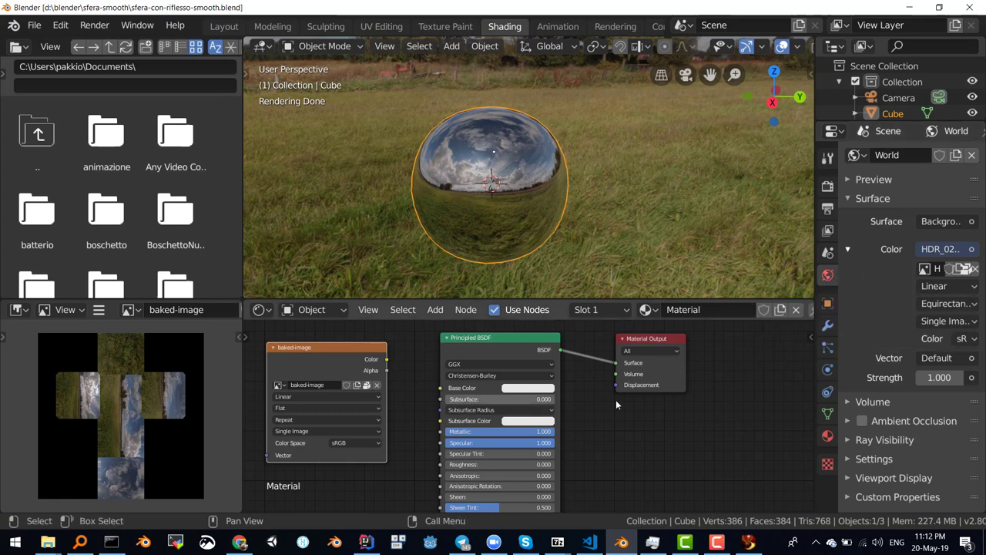
click(827, 436)
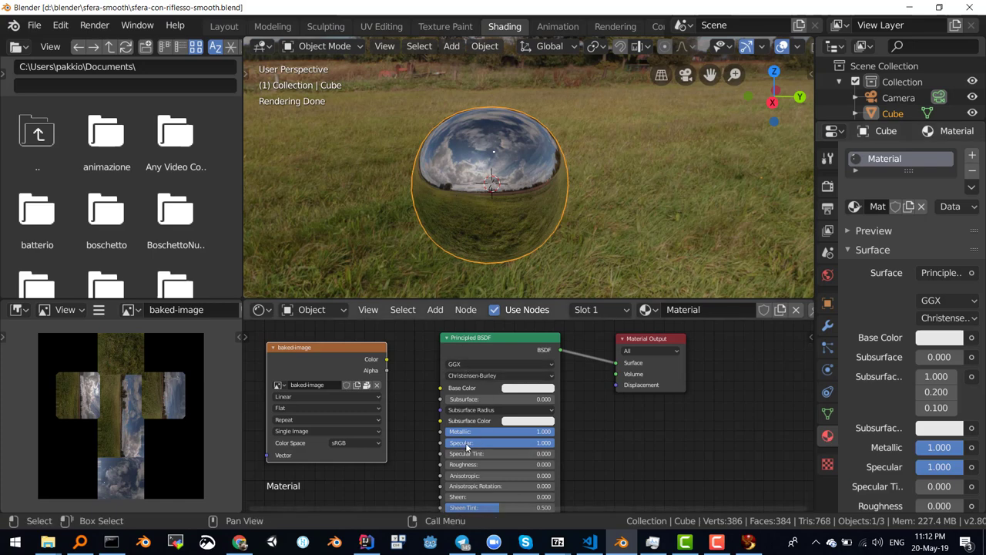
drag(483, 339, 487, 337)
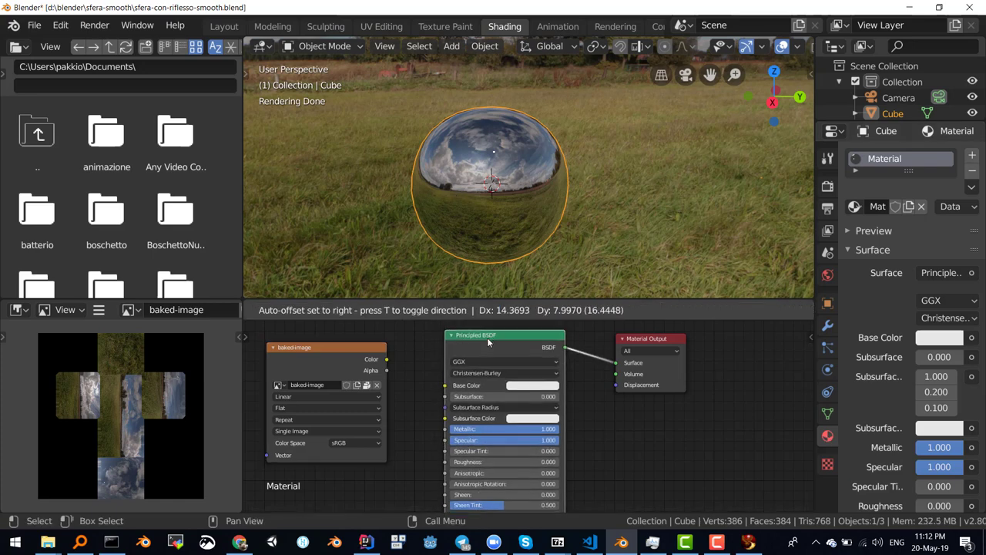
click(321, 349)
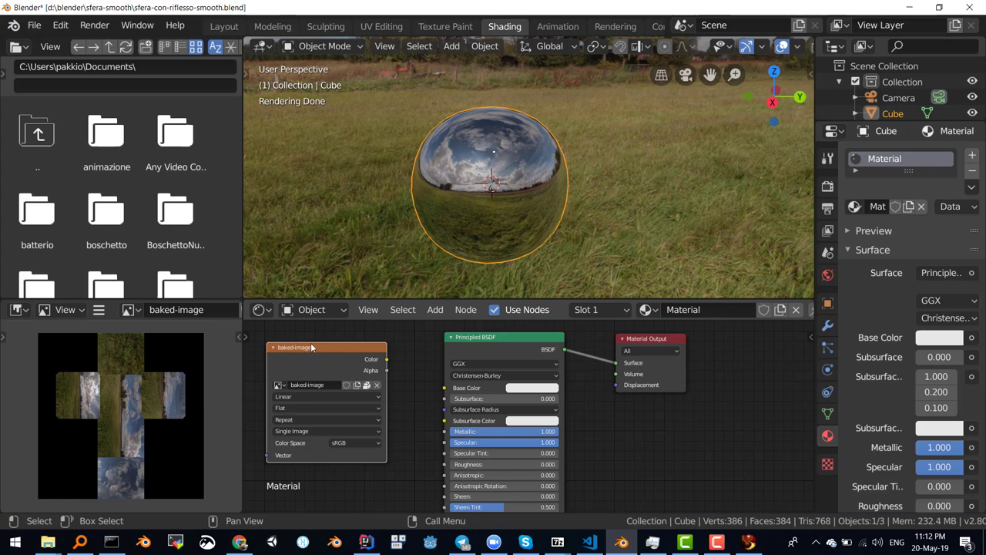
click(435, 309)
click(827, 188)
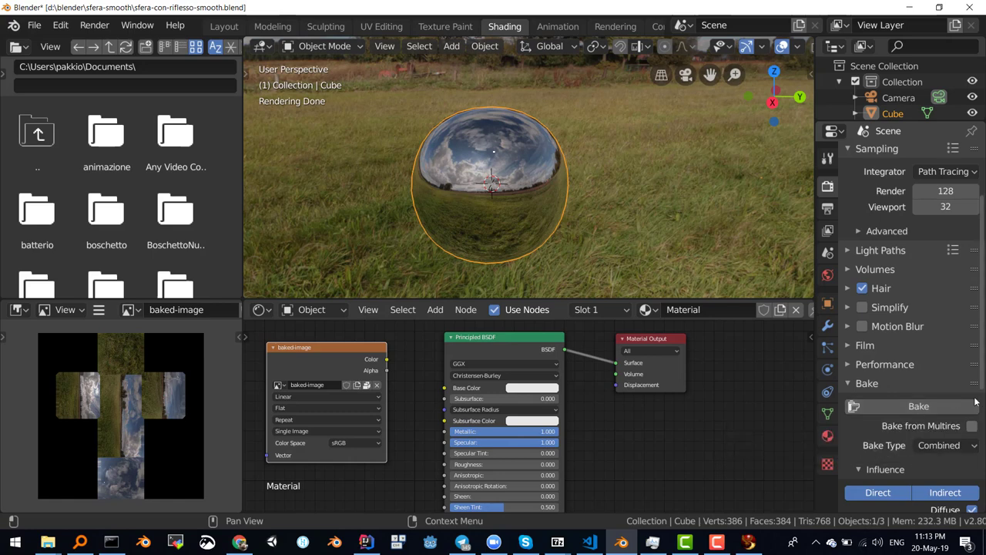
scroll(978, 370, up, 3)
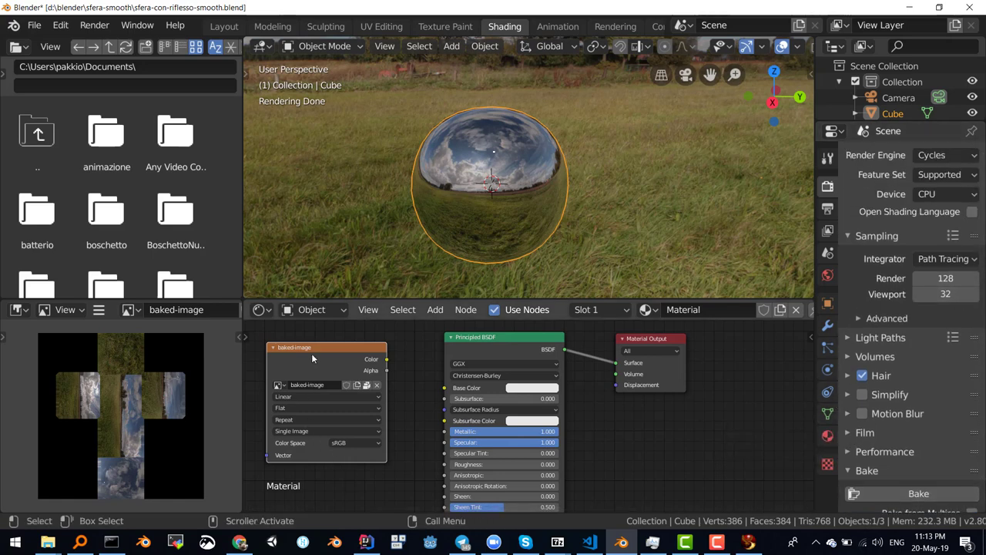
click(939, 157)
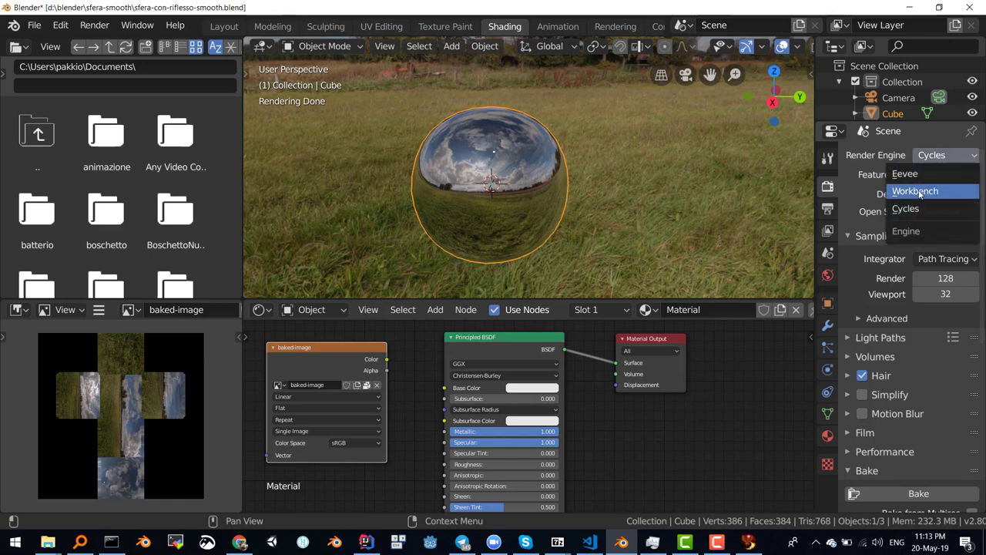
click(920, 177)
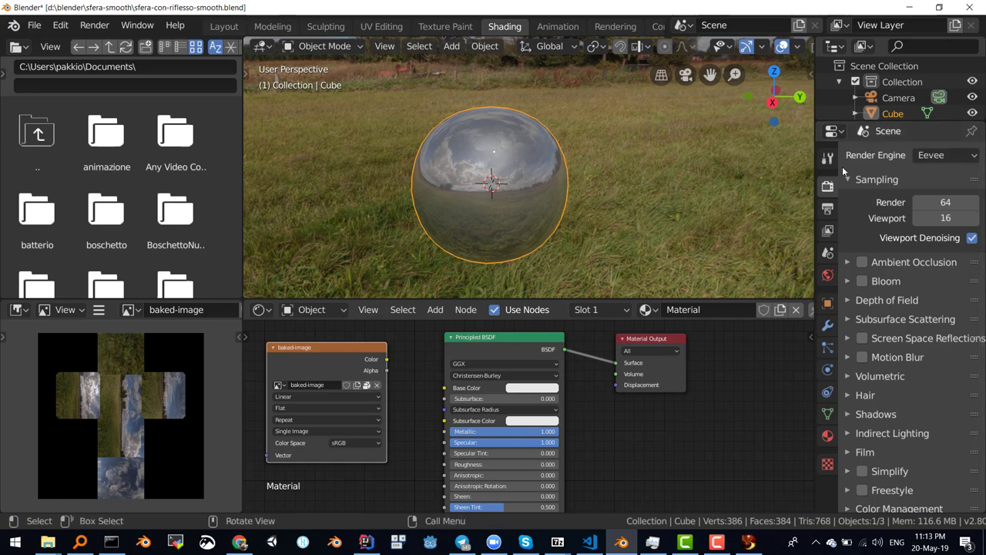
click(934, 157)
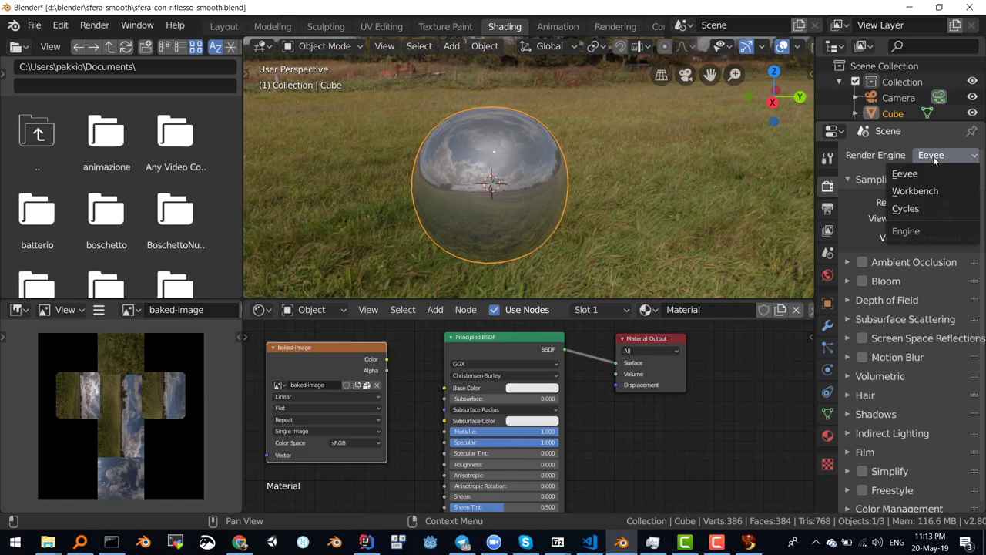
click(919, 209)
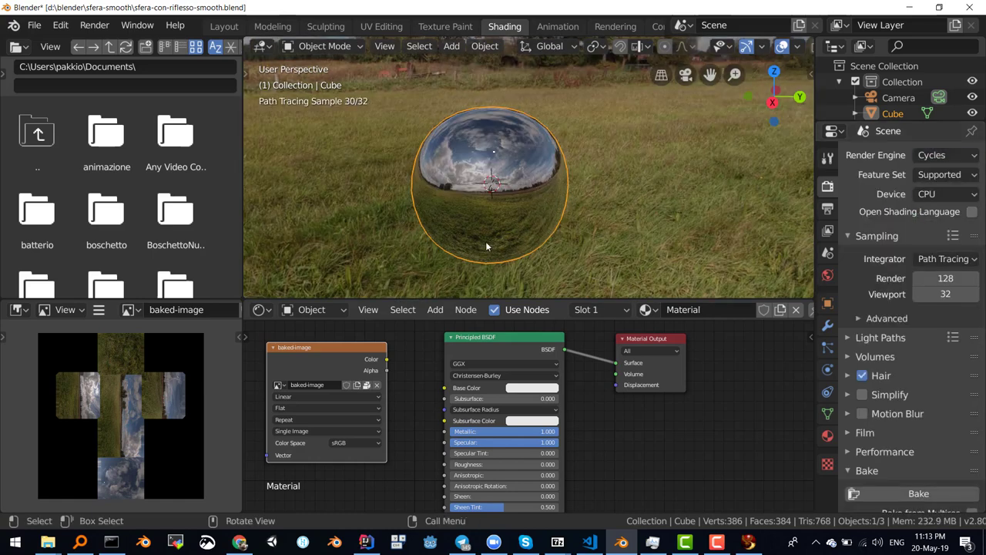
scroll(481, 235, up, 1)
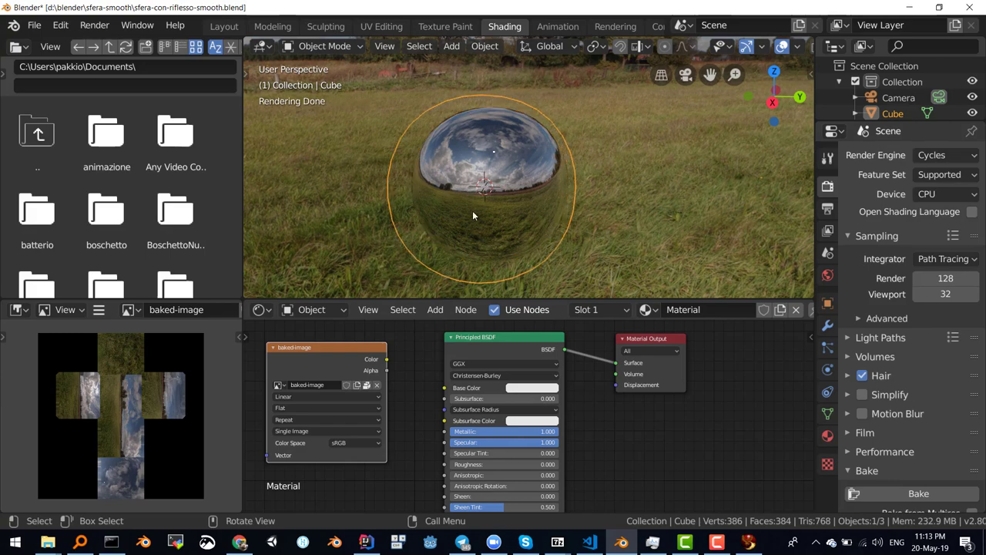
scroll(478, 226, up, 1)
scroll(473, 216, up, 1)
scroll(473, 215, down, 1)
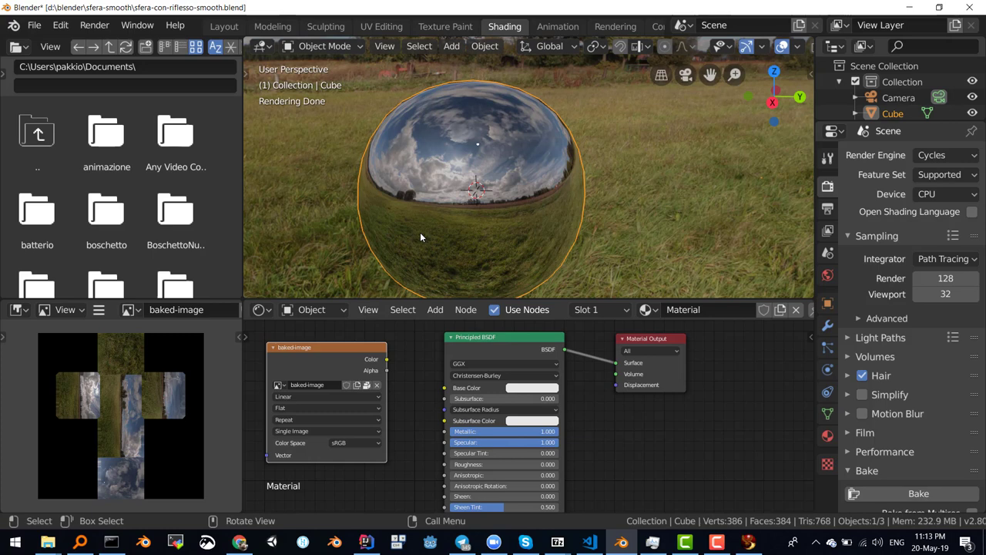
scroll(404, 241, down, 2)
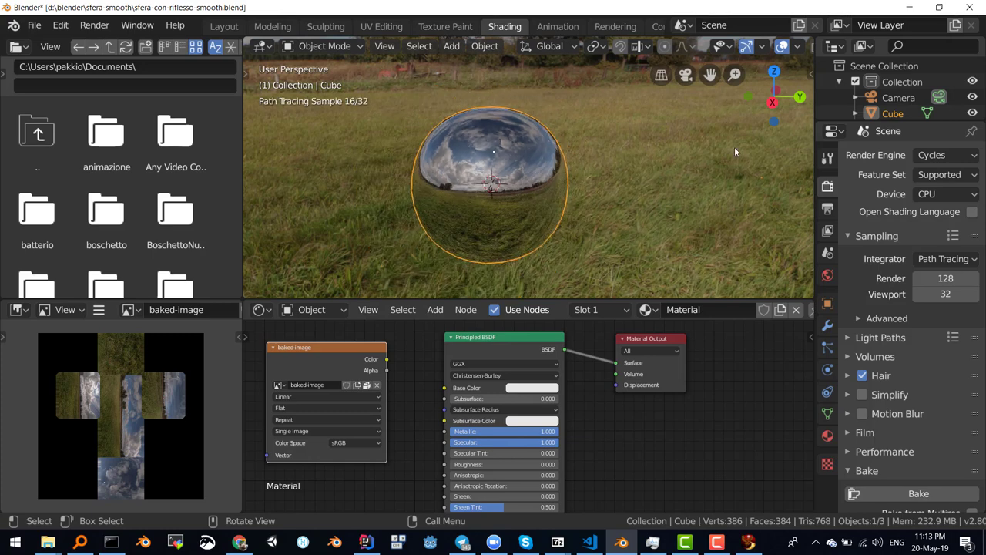